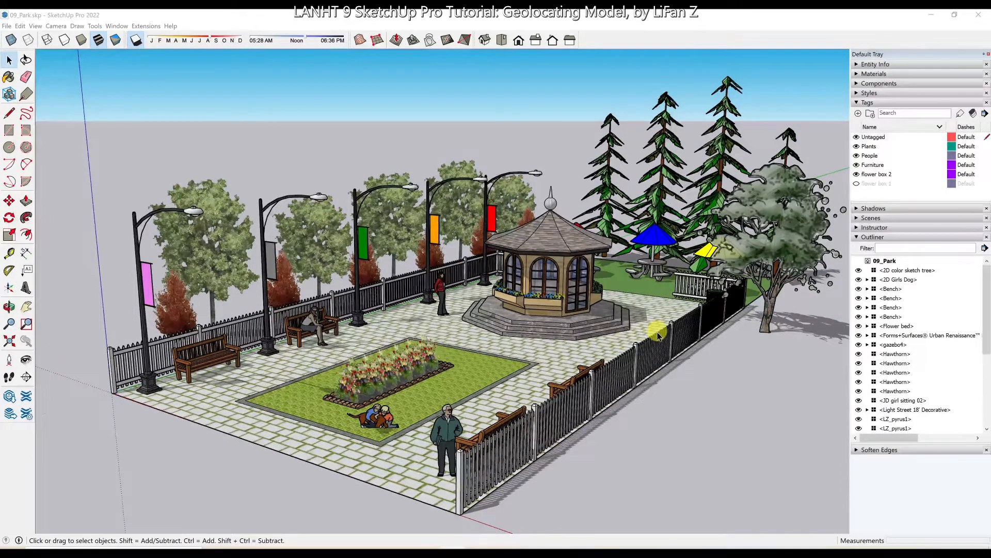
- Open 10_terrain.skp and examine the park, winding path and surrounding terrain from several angles
click(7, 26)
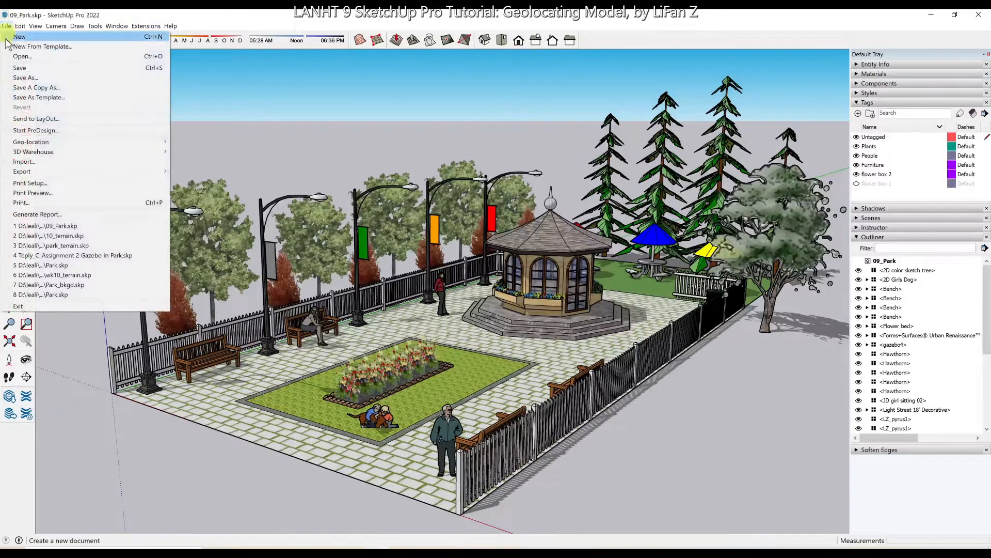
click(31, 236)
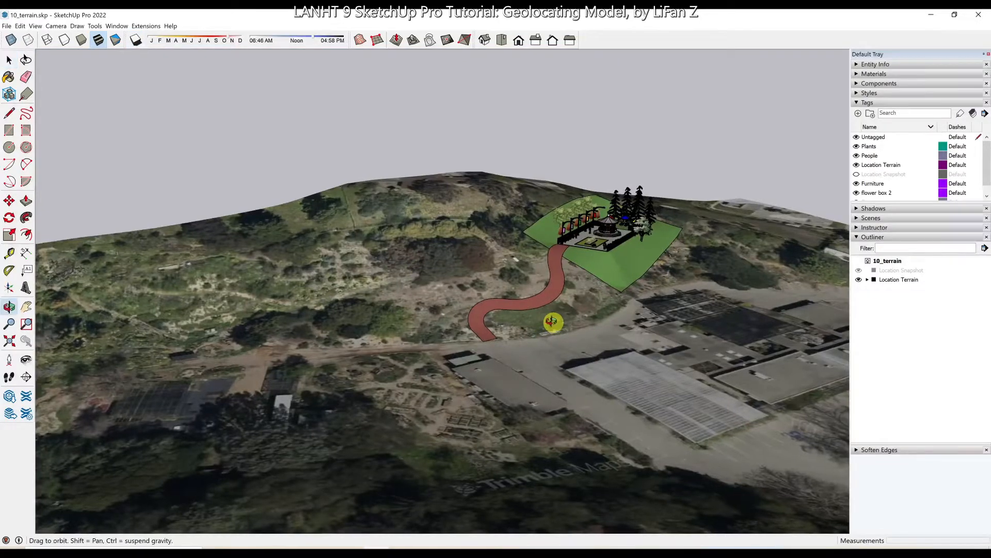
middle_drag(553, 322, 394, 321)
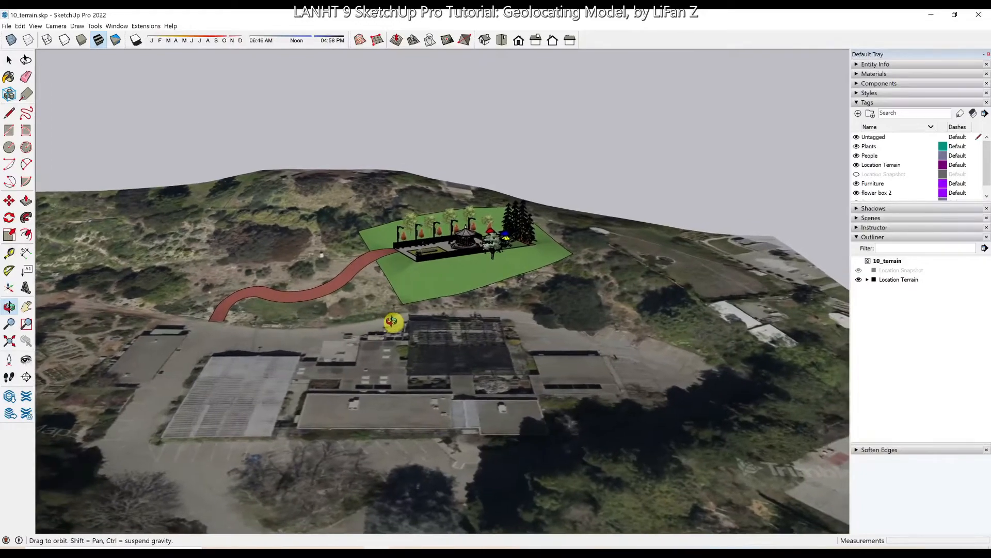
key(space)
scroll(375, 268, up, 5)
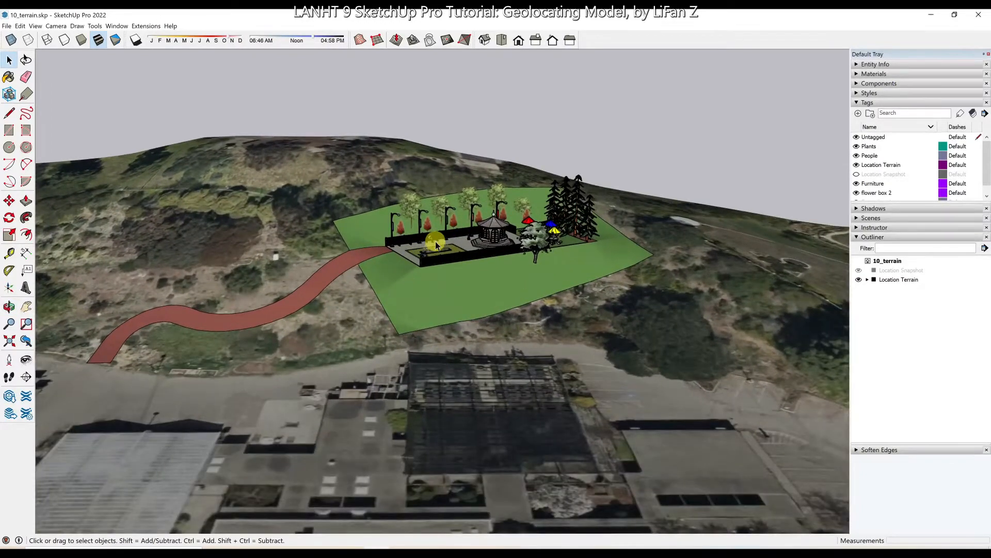
scroll(435, 240, up, 4)
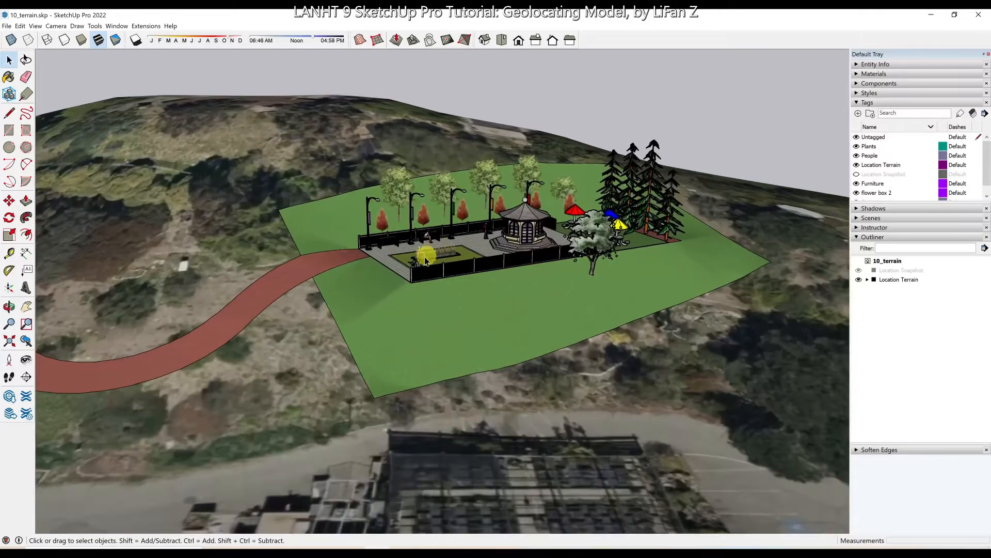
middle_drag(380, 292, 677, 268)
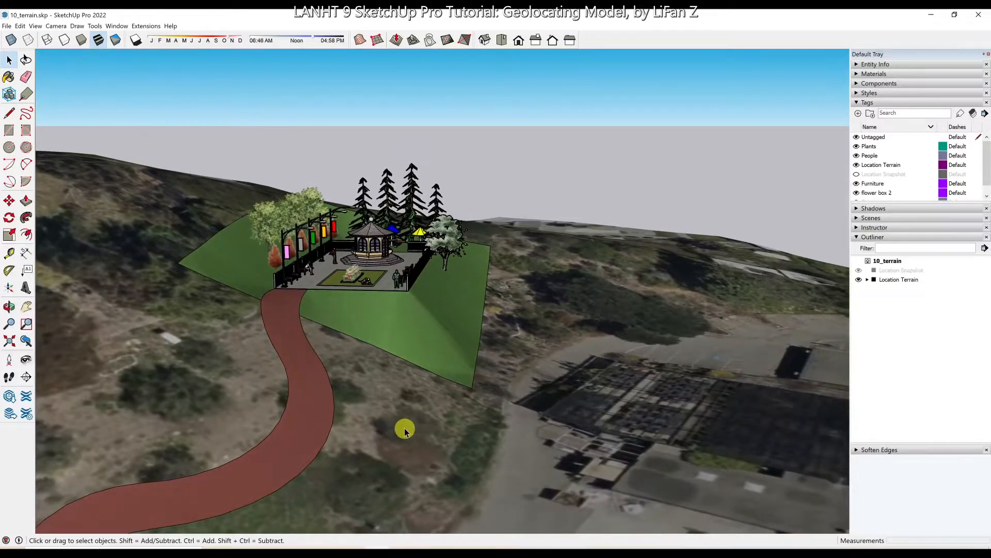
mouse_move(404, 427)
middle_down()
mouse_move(455, 405)
mouse_move(485, 429)
mouse_move(397, 437)
middle_up()
scroll(455, 406, down, 5)
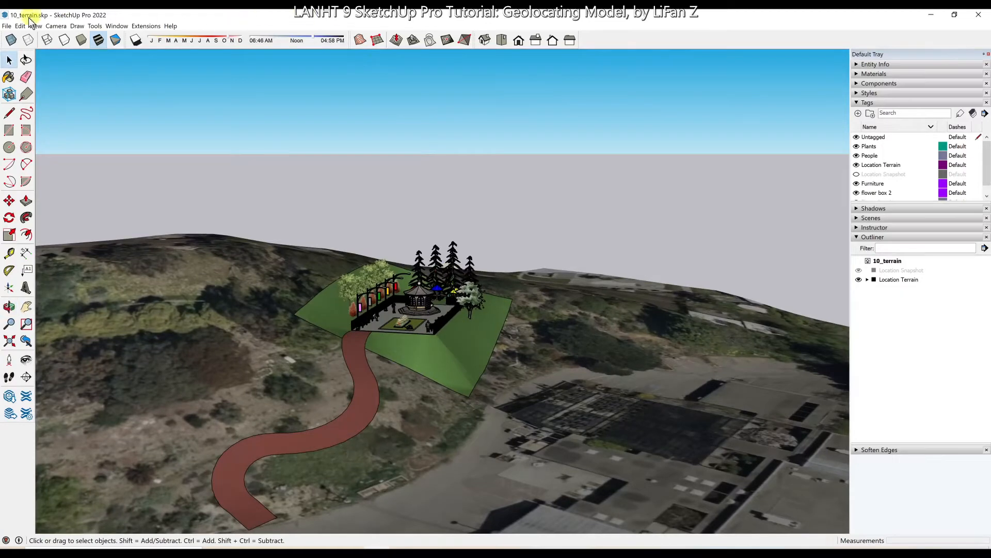
- Create a new model and delete the default person figure
click(6, 26)
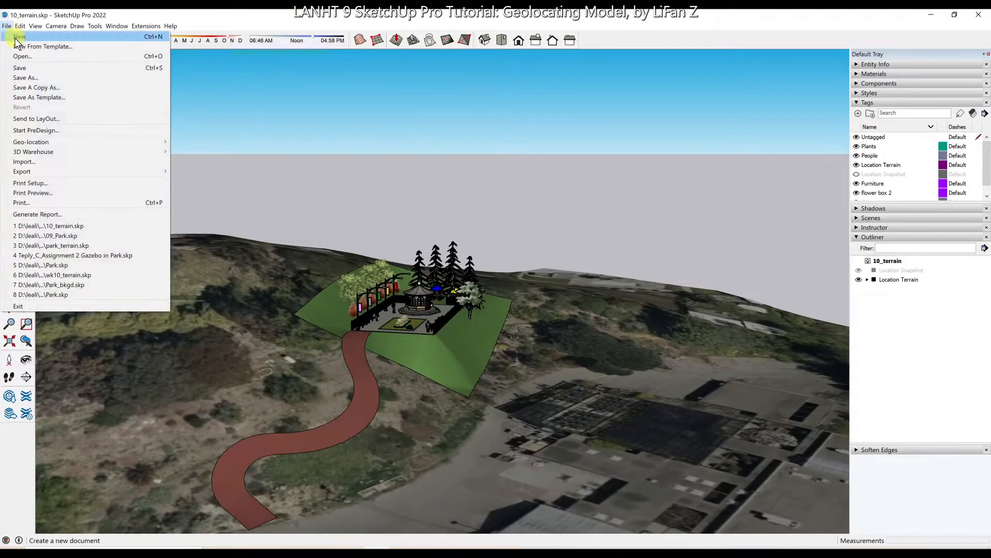
click(17, 35)
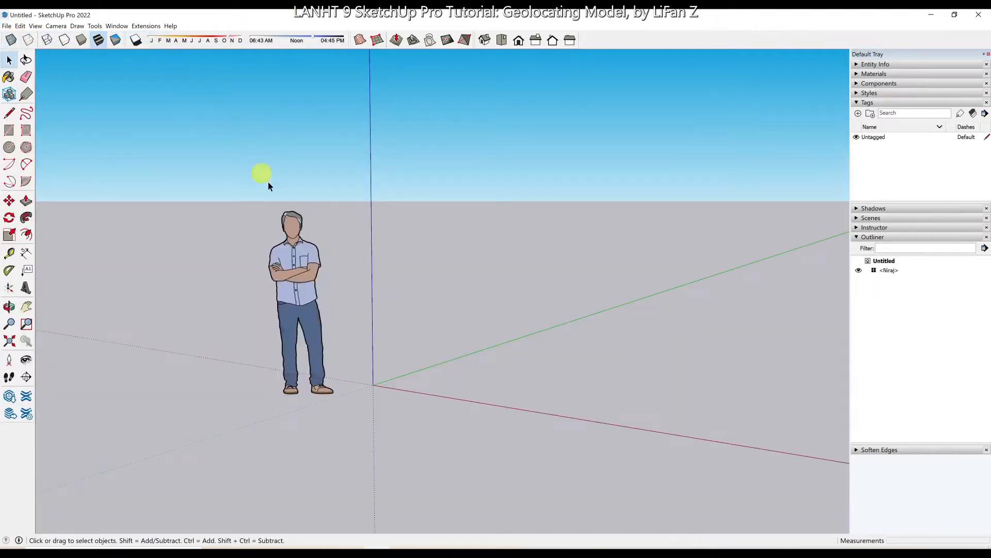
click(303, 255)
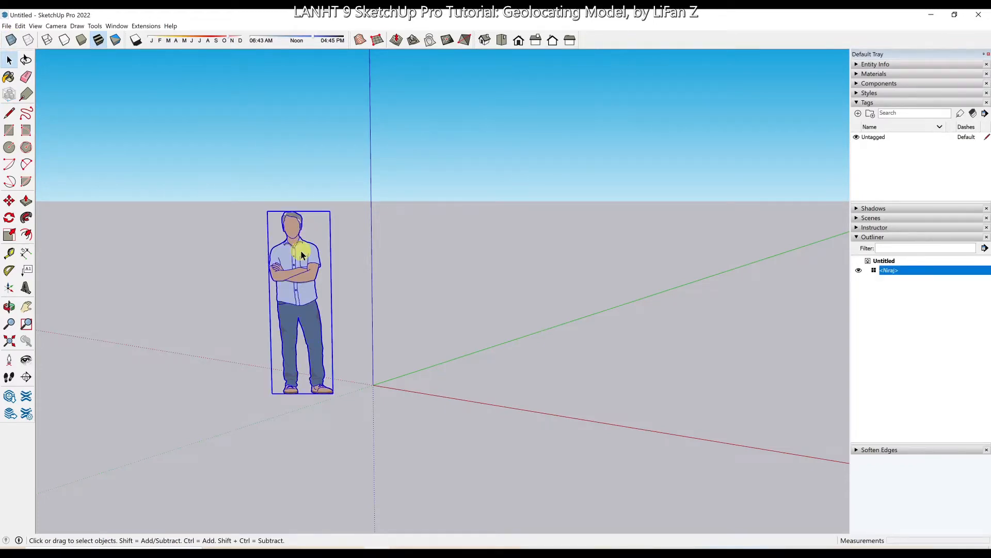
key(Delete)
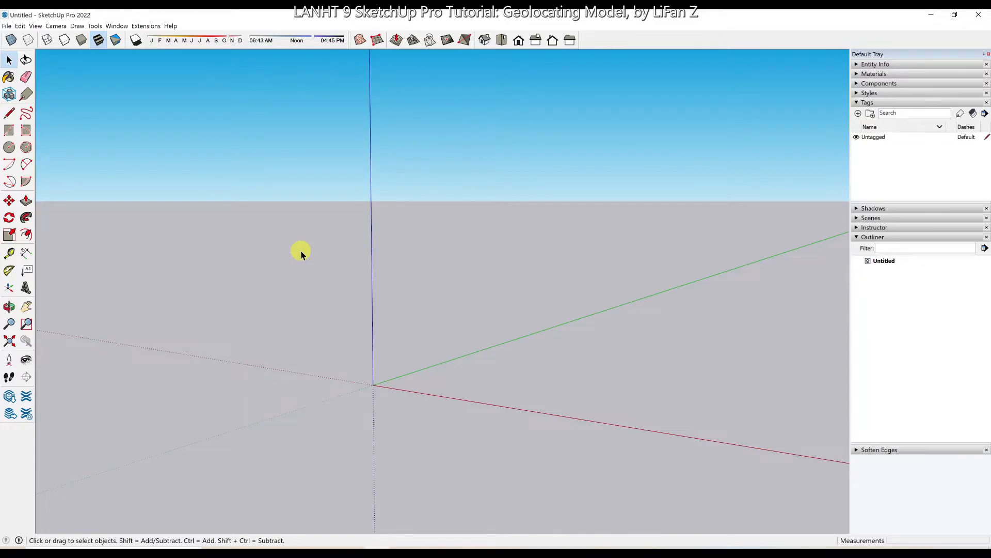
- Start adding a geo-location to the model and search the map for "Campus Dr, Oakland, Ca"
click(6, 26)
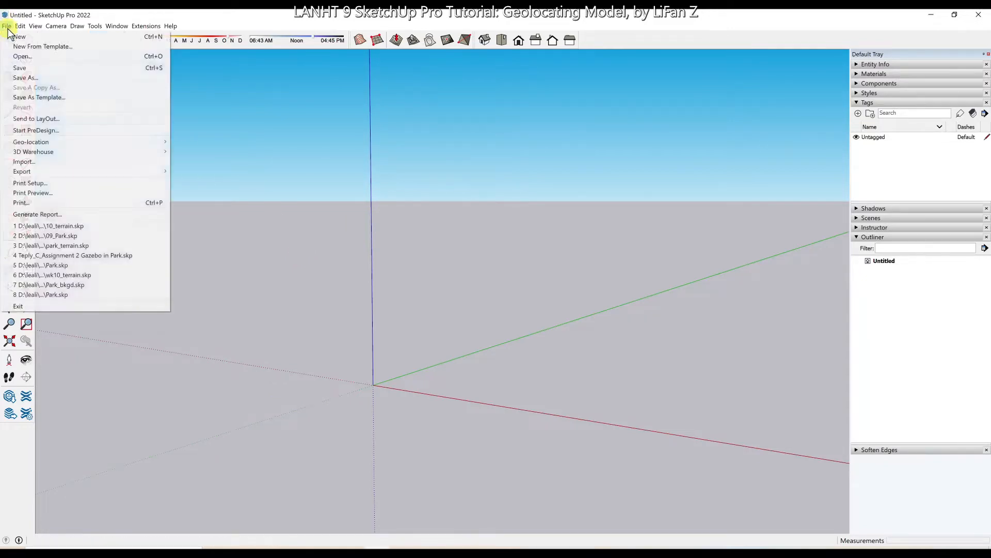
mouse_move(56, 140)
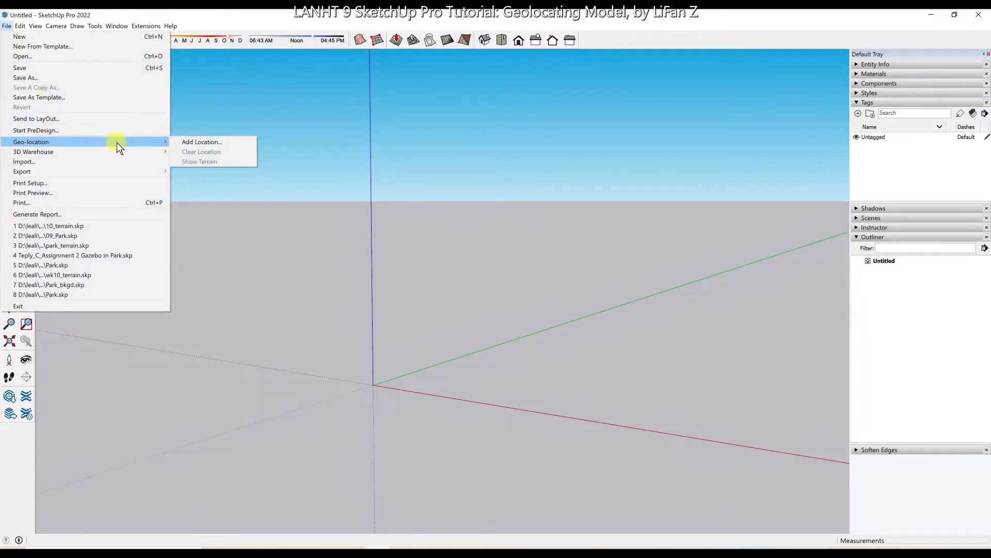
click(182, 144)
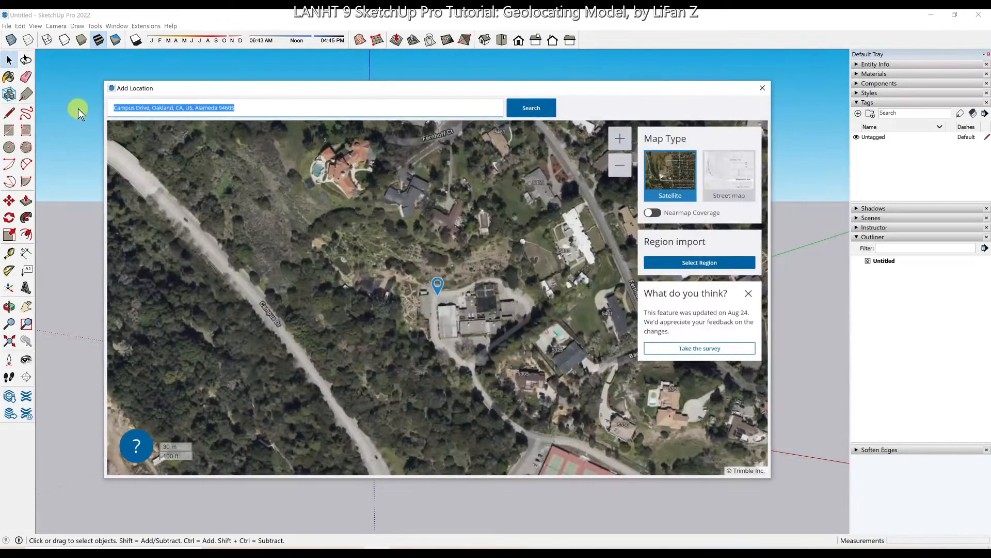
text(c)
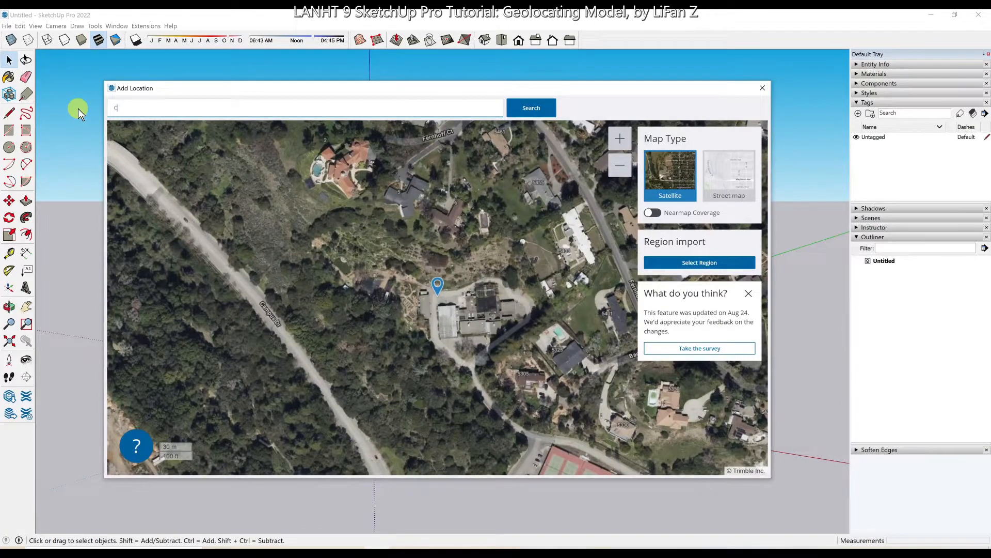
text(ampus Dr, Oakland, Ca)
click(536, 109)
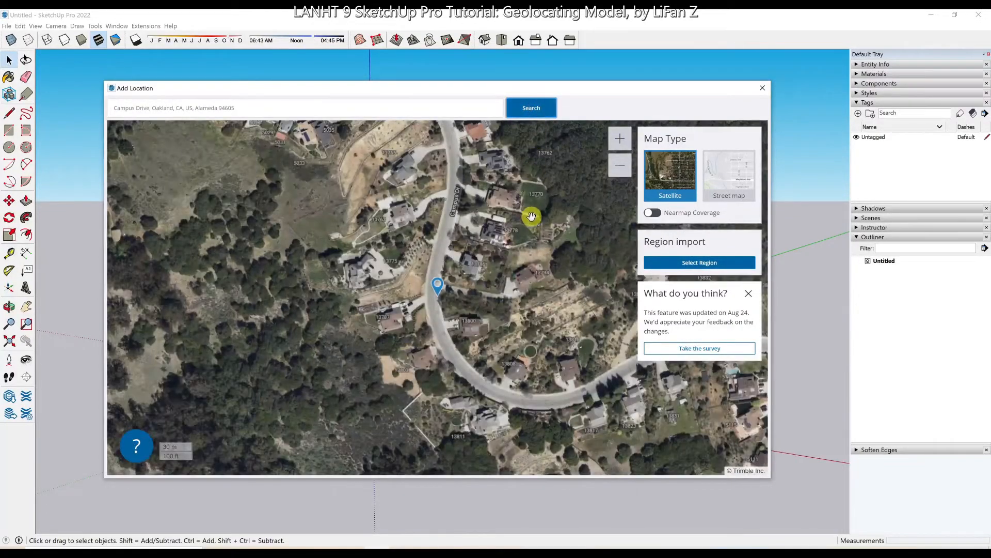
- Center the location map on the building complex with the loop driveway, north of the campus tennis courts
scroll(511, 258, down, 3)
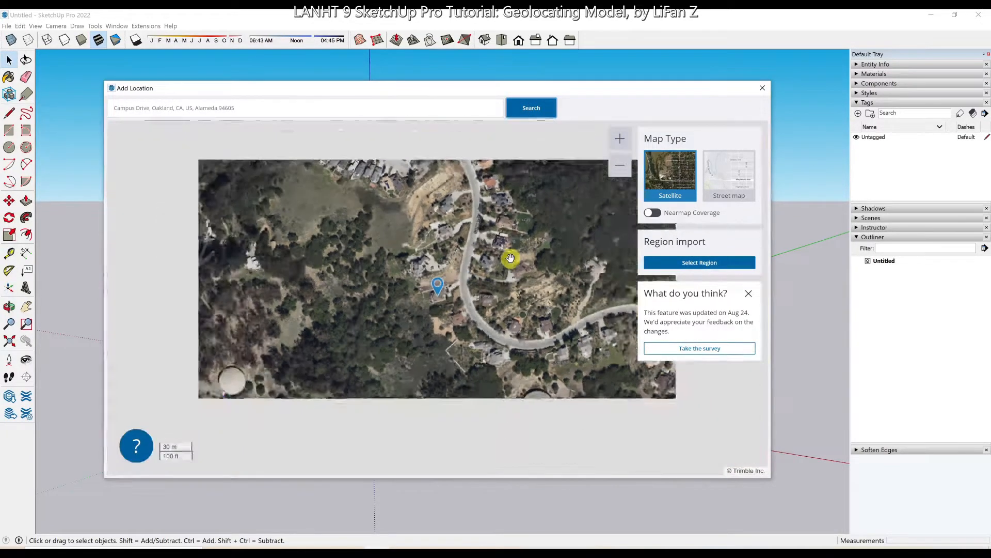
scroll(510, 258, down, 3)
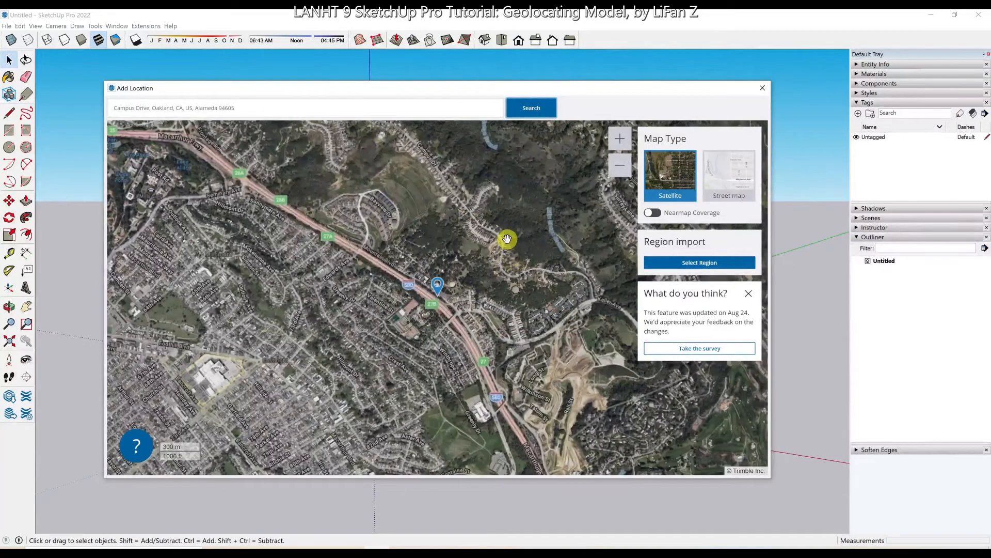
drag(505, 222, 504, 340)
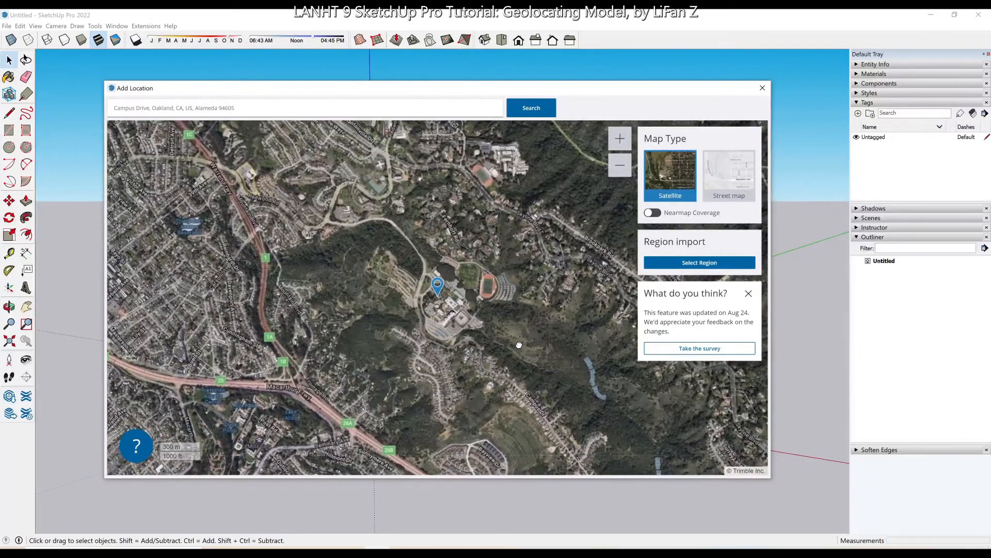
scroll(510, 273, up, 2)
scroll(510, 273, down, 2)
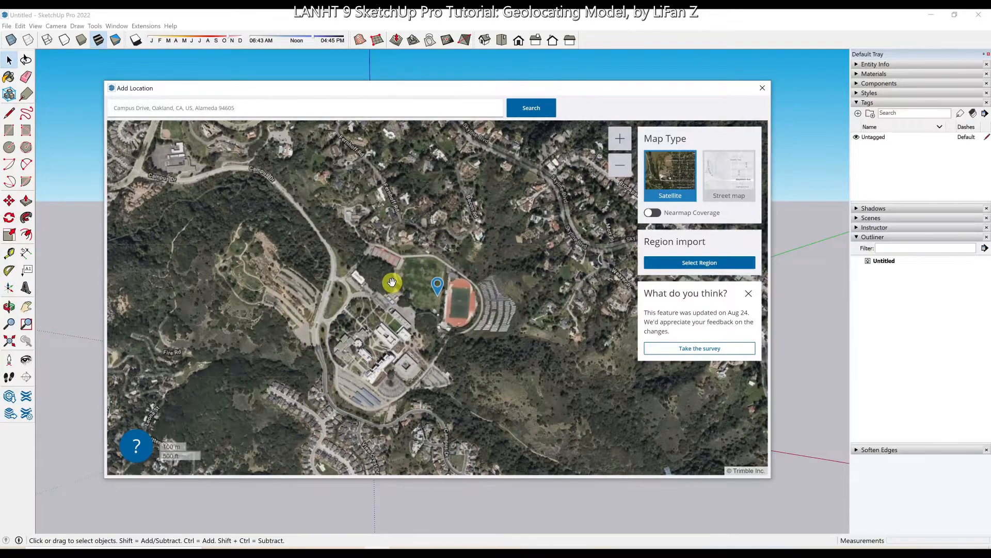
drag(392, 282, 477, 365)
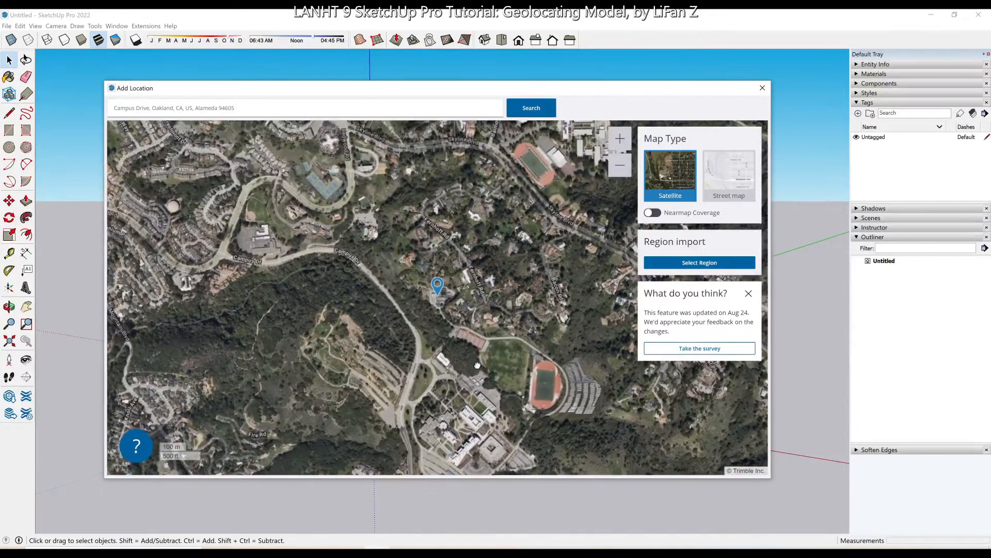
click(471, 328)
scroll(470, 320, up, 3)
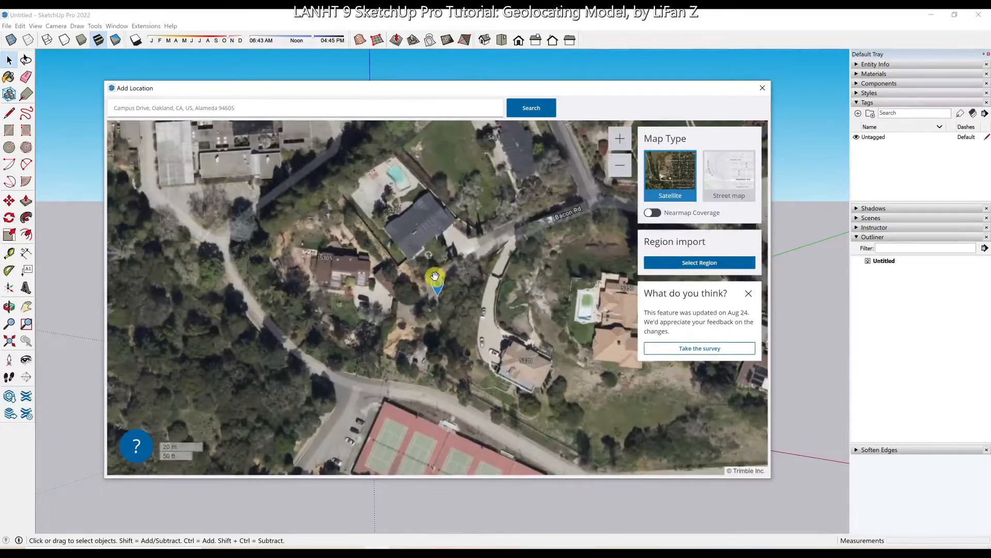
drag(469, 312, 653, 459)
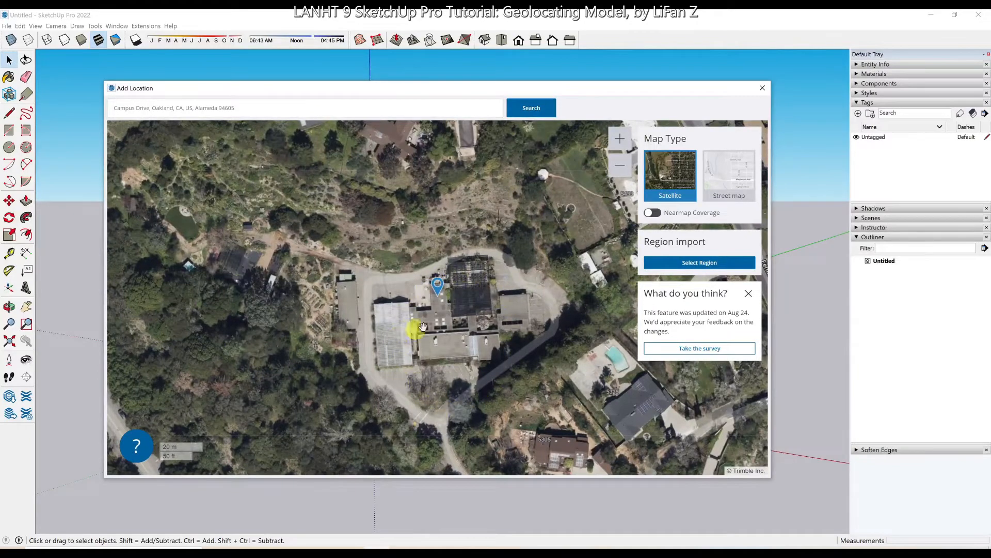
mouse_move(507, 368)
mouse_down()
mouse_move(542, 390)
mouse_move(523, 376)
mouse_move(537, 374)
mouse_move(505, 372)
mouse_up()
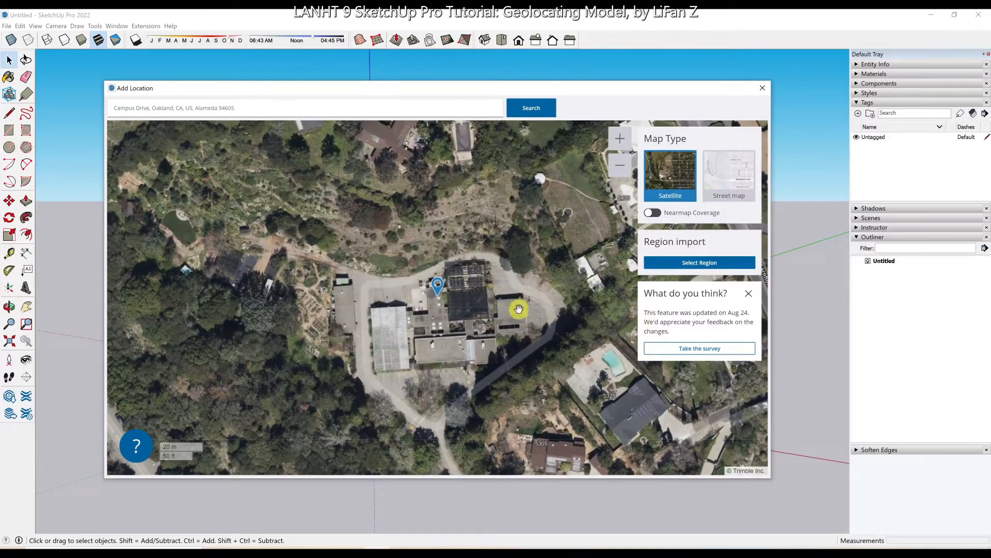
drag(518, 307, 552, 306)
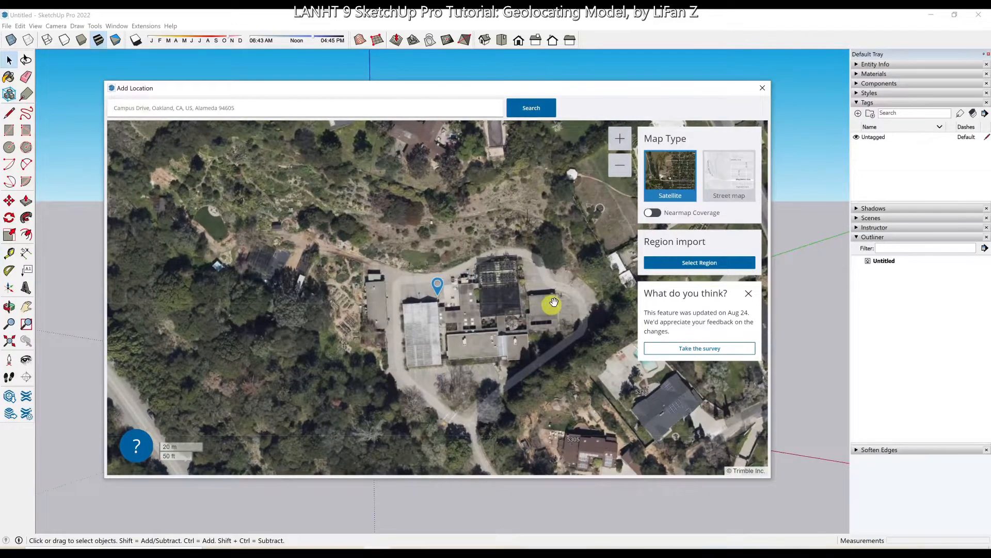
- Use the Satellite map type and start selecting the import region around the building complex
click(674, 171)
click(696, 263)
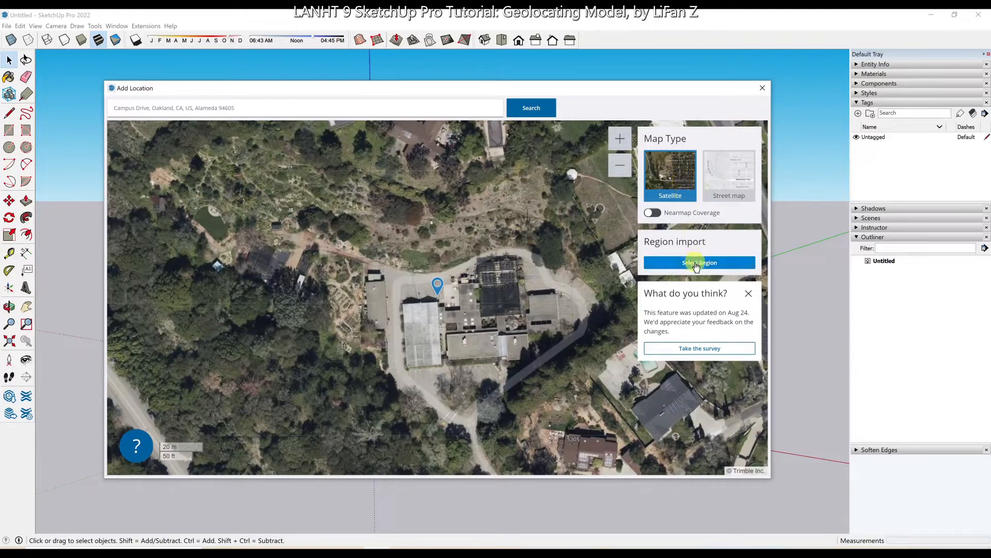
click(695, 264)
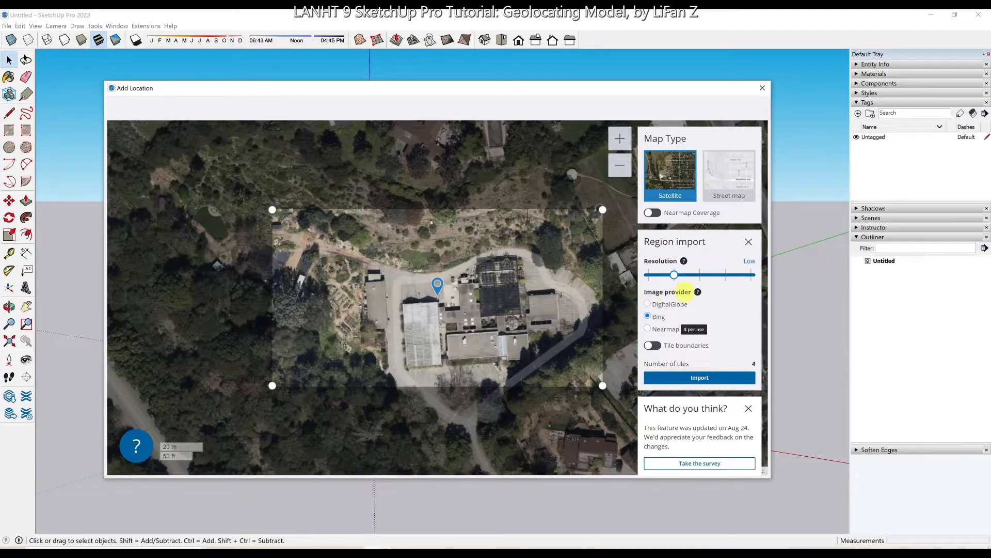
- Try DigitalGlobe as the image provider, raise the resolution to Very High, and switch to Nearmap, dismissing its notice
click(648, 304)
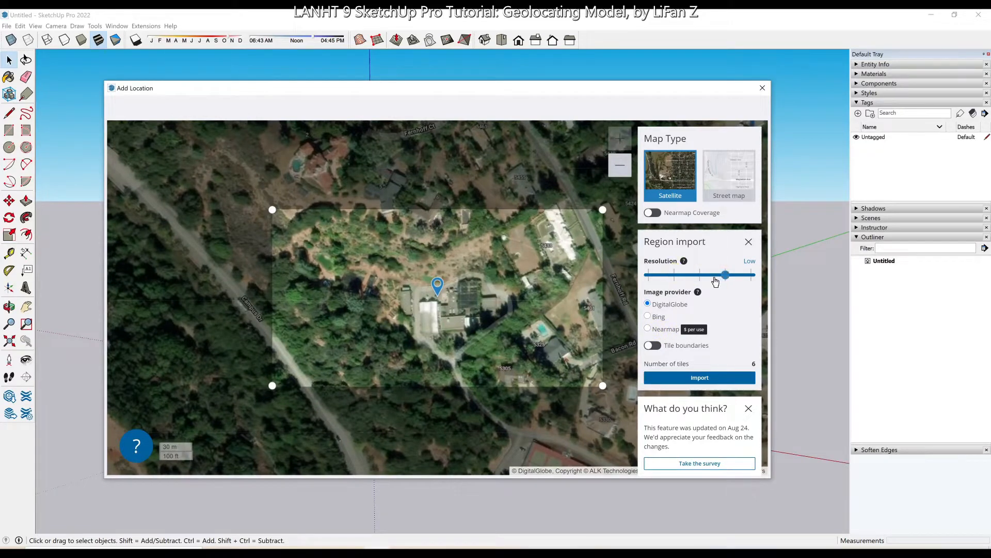
drag(756, 288, 754, 289)
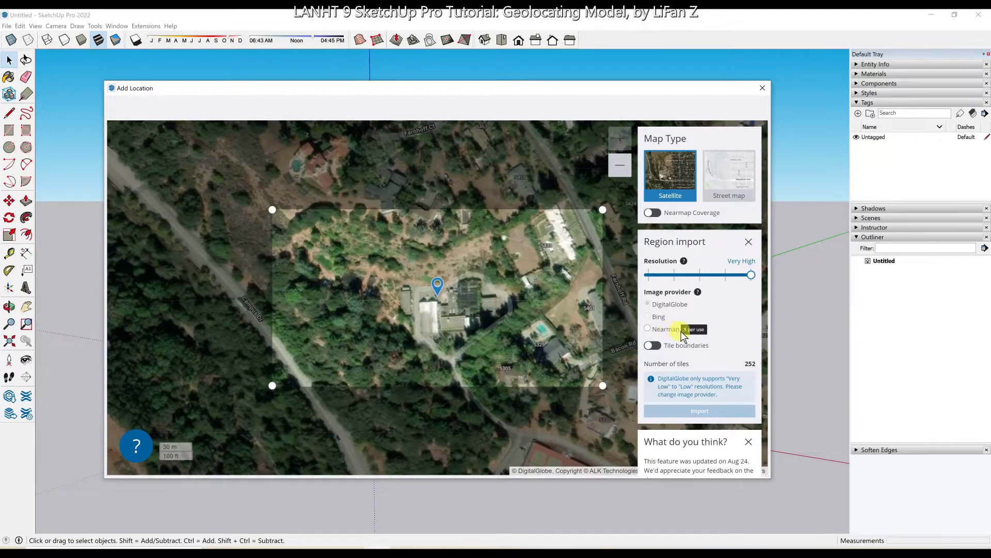
click(662, 330)
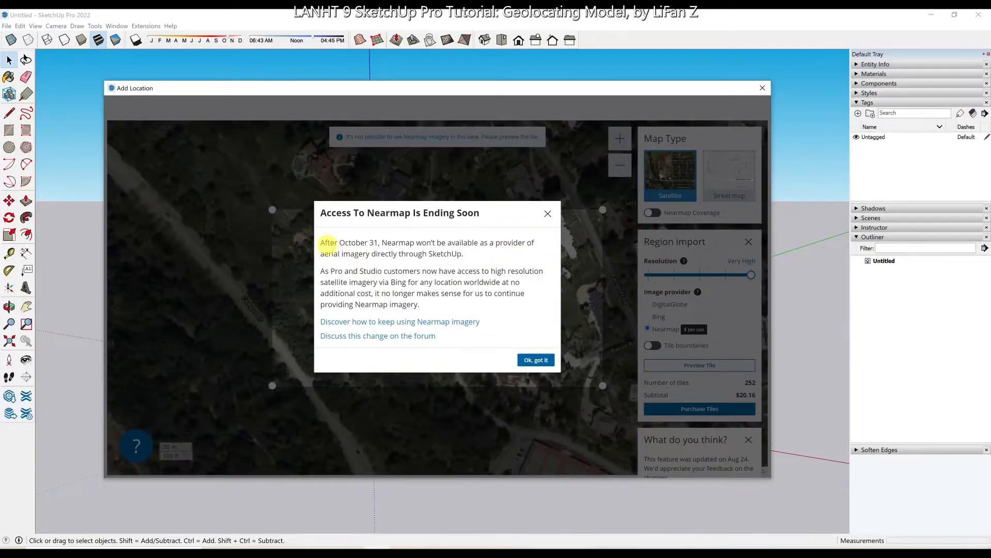
drag(329, 242, 464, 242)
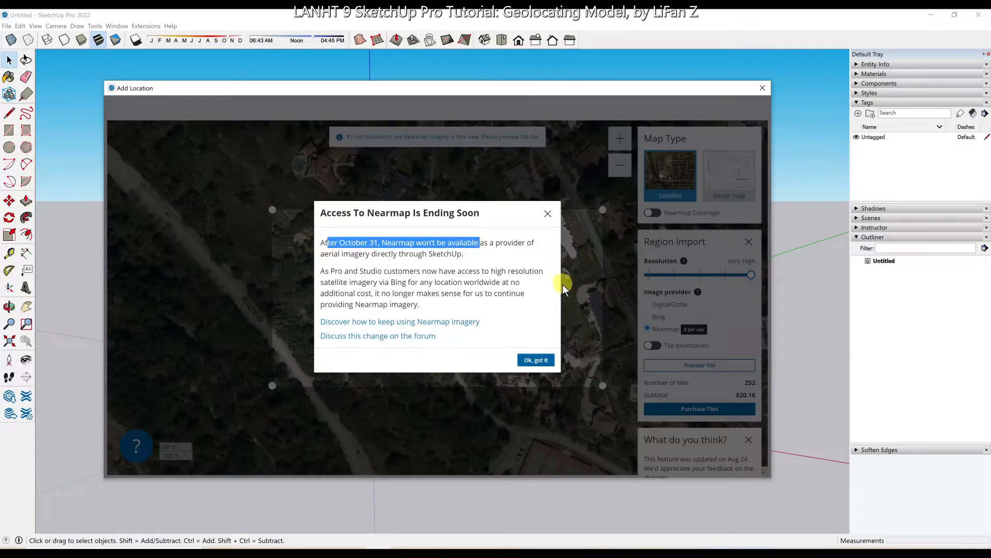
click(546, 215)
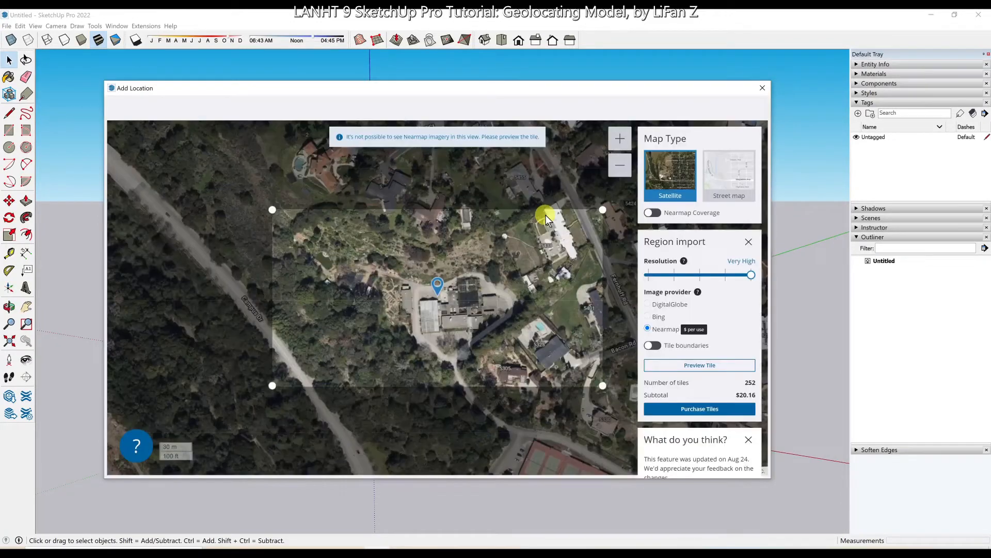
- Set the import resolution to High with Bing imagery and make the region slightly narrower and taller around the site
click(733, 279)
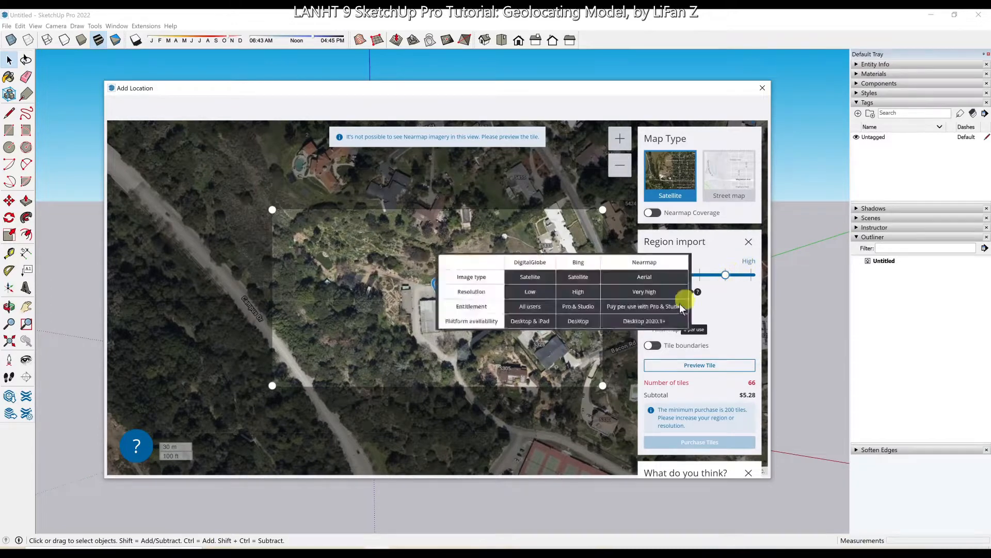
click(648, 317)
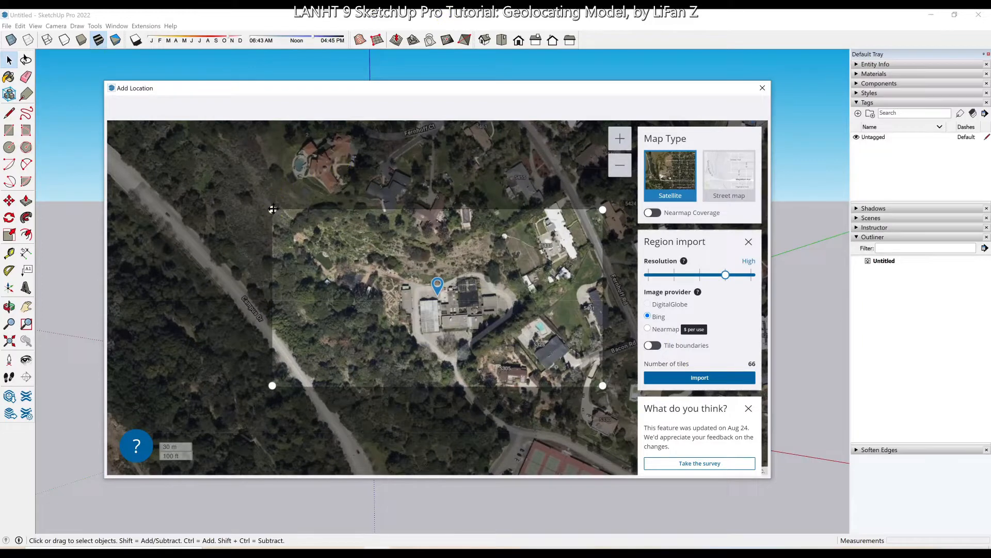
drag(273, 210, 292, 195)
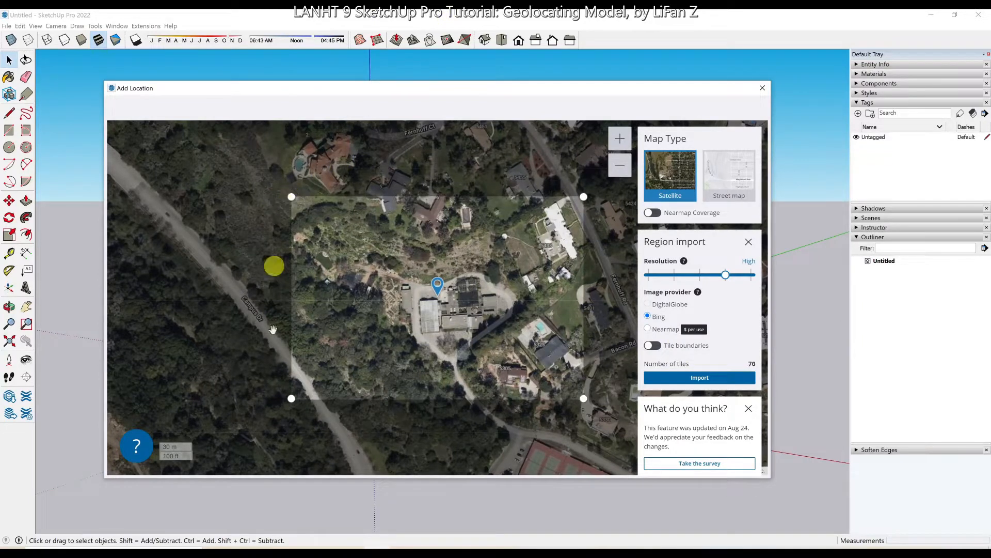
- Shrink the import region tightly around the building complex and the hillside above it, and import the imagery into the model
drag(292, 396, 302, 362)
drag(328, 329, 354, 329)
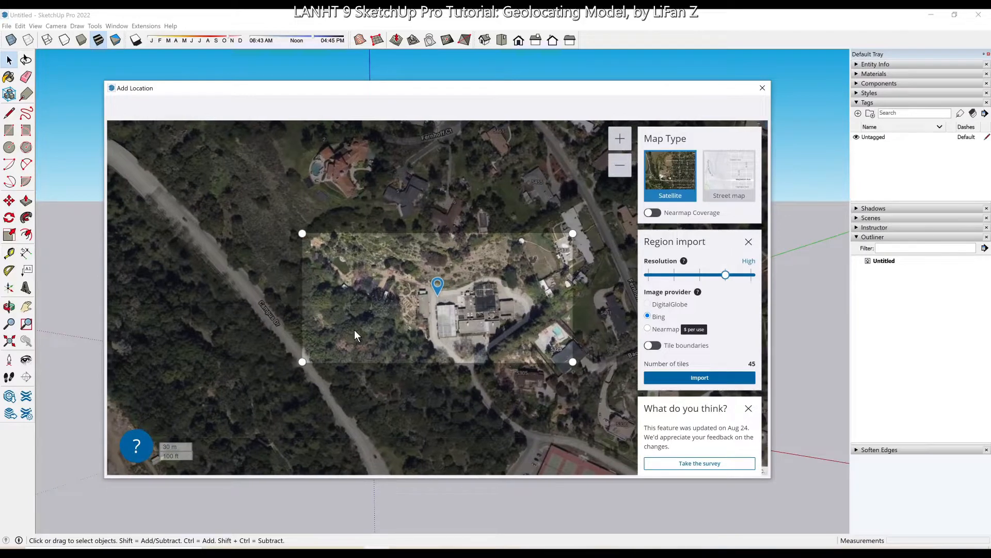
drag(302, 234, 322, 227)
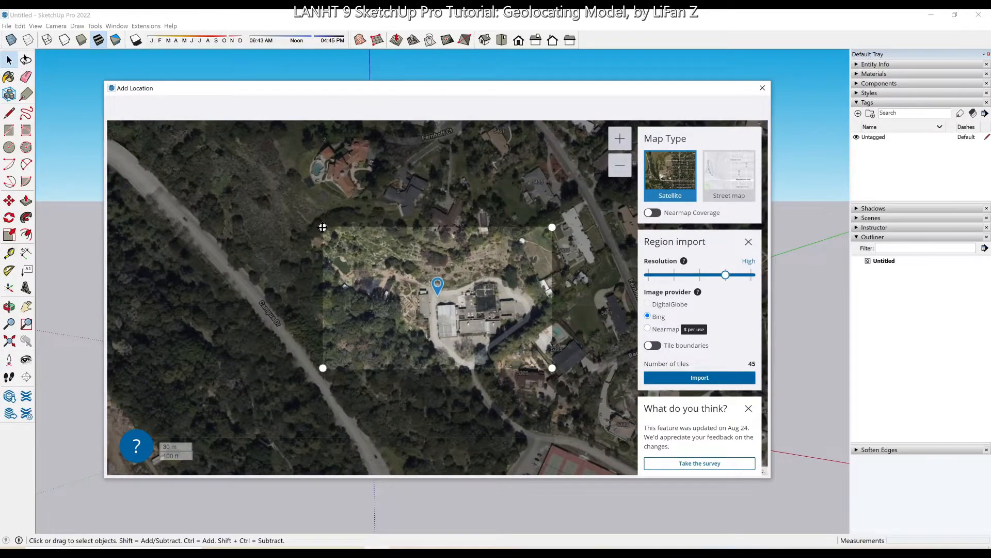
drag(388, 300, 402, 303)
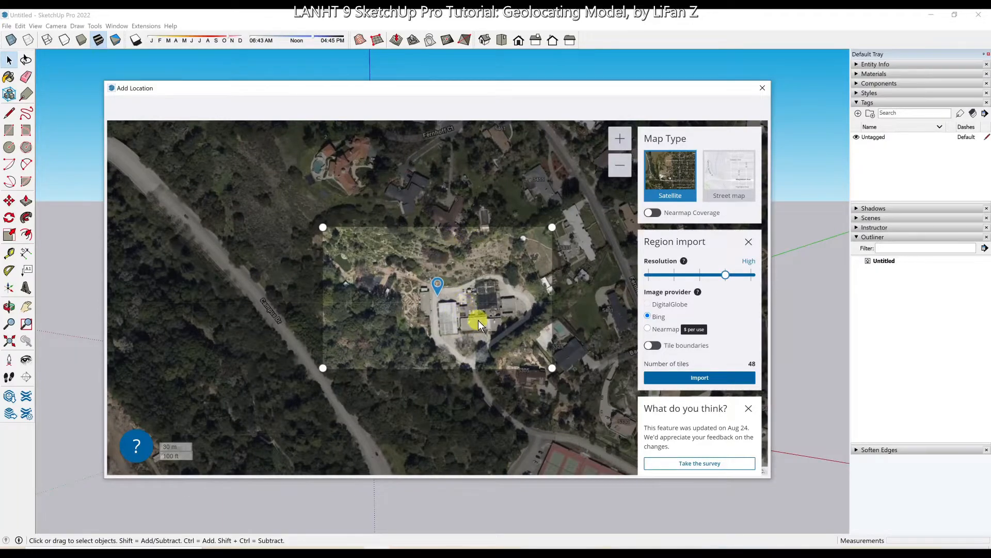
click(703, 378)
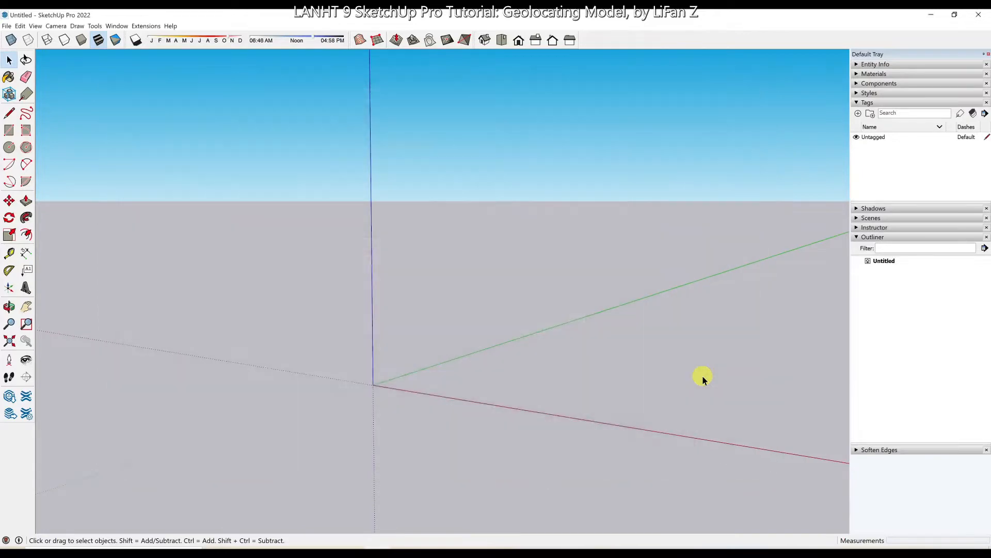
- Inspect the imported imagery and identify the Location Snapshot and Location Terrain groups by selecting each in the model hierarchy
key(o)
drag(688, 298, 664, 396)
key(space)
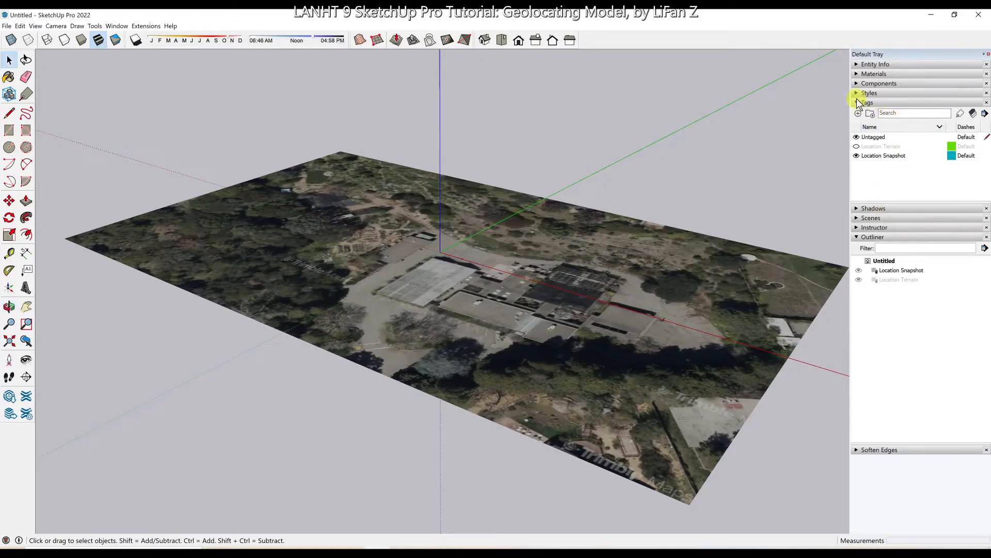
click(881, 157)
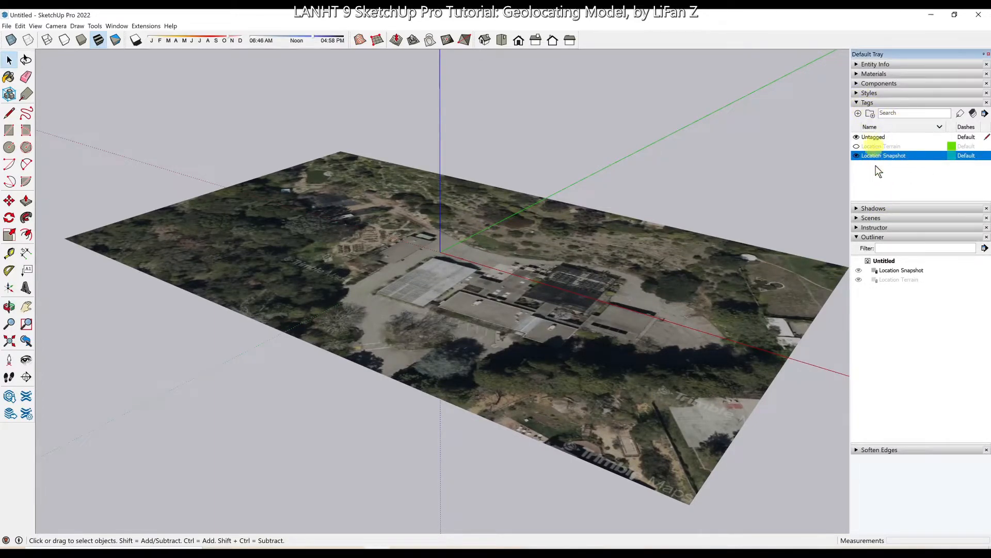
click(917, 270)
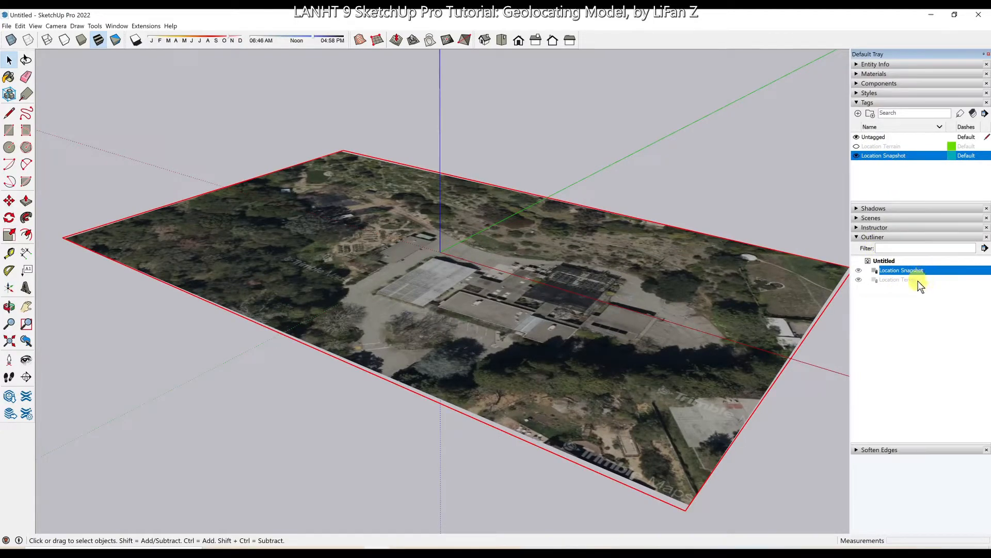
click(926, 280)
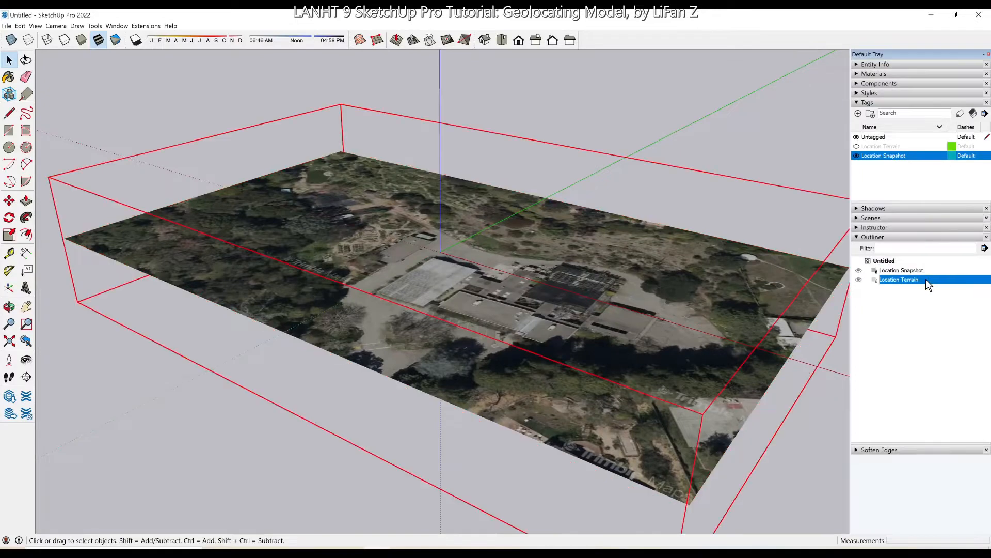
click(927, 269)
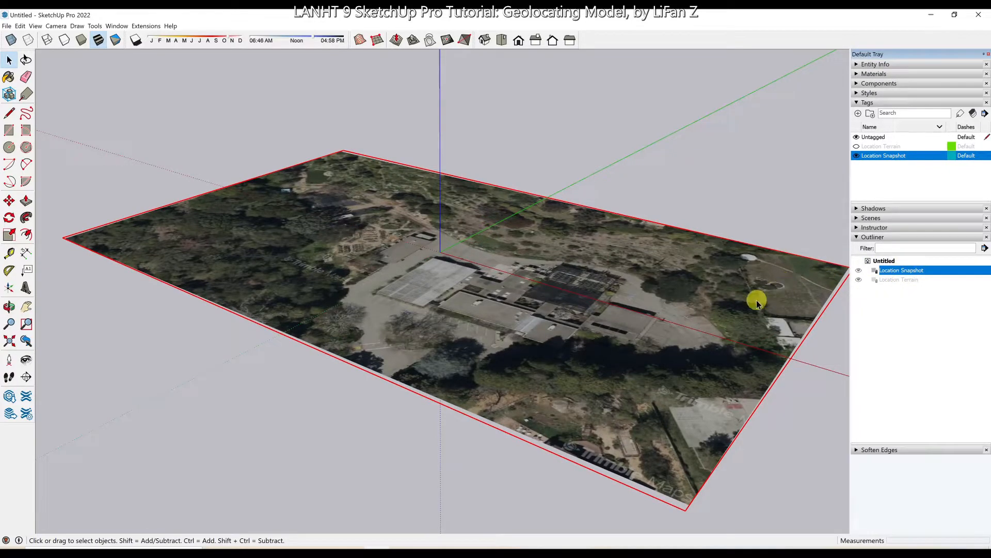
middle_drag(756, 304, 757, 283)
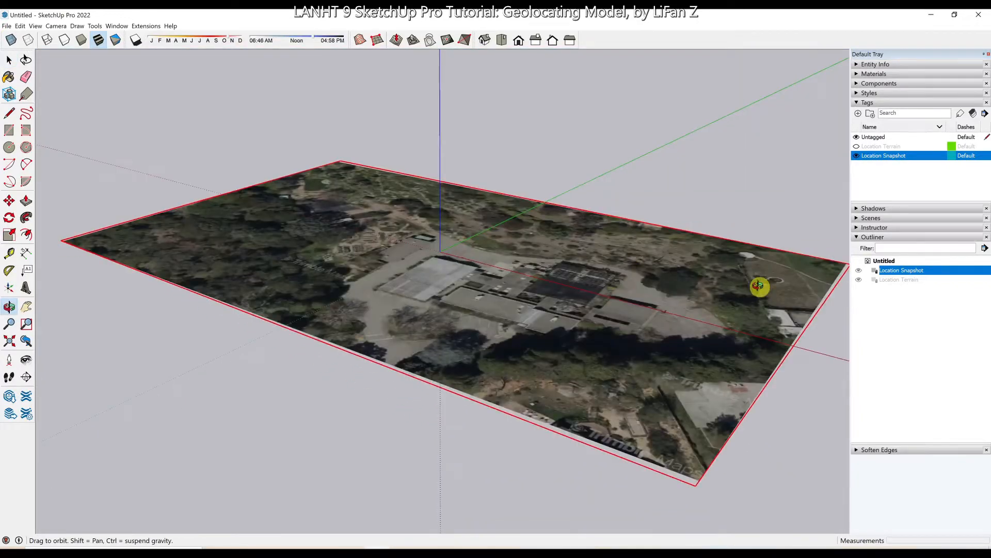
- Show the geolocated terrain in place of the flat snapshot and view its relief from several angles
click(6, 26)
mouse_move(108, 140)
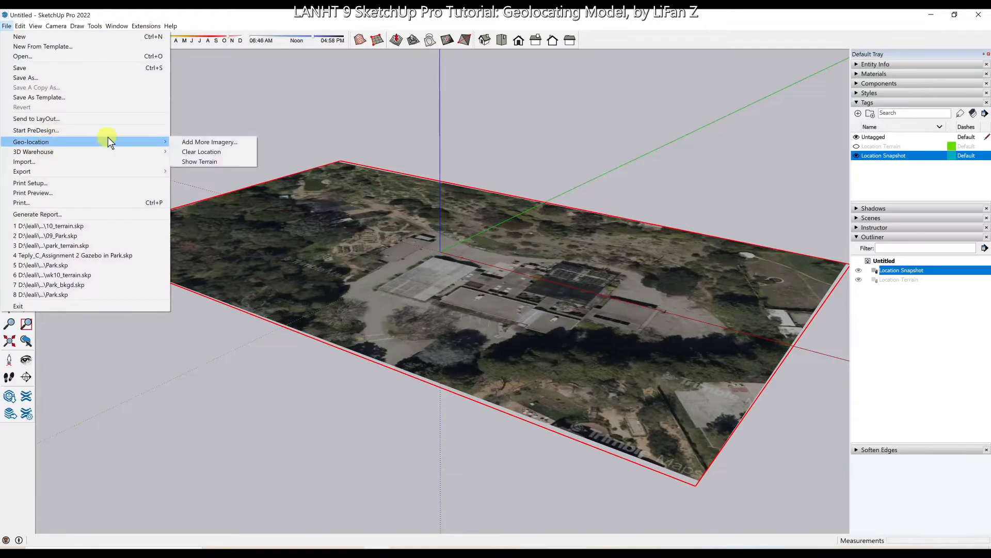
click(190, 161)
middle_drag(549, 388, 660, 264)
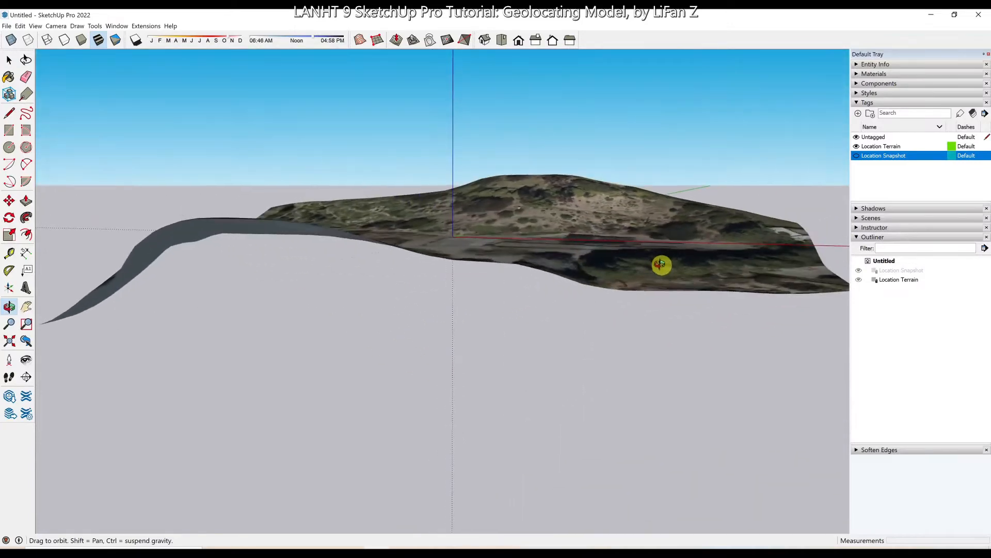
middle_drag(515, 217, 293, 280)
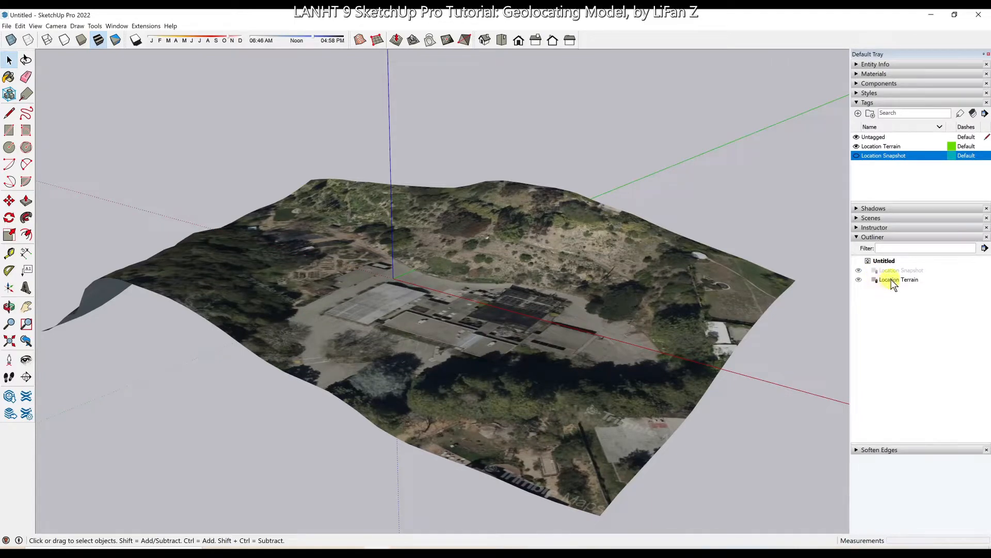
- Unlock the Location Terrain group
click(882, 280)
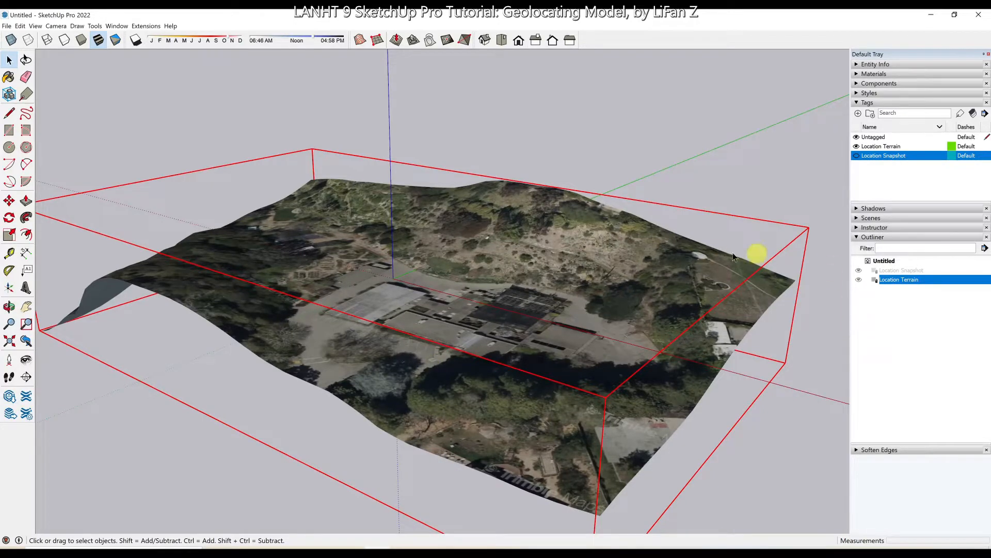
right_click(897, 282)
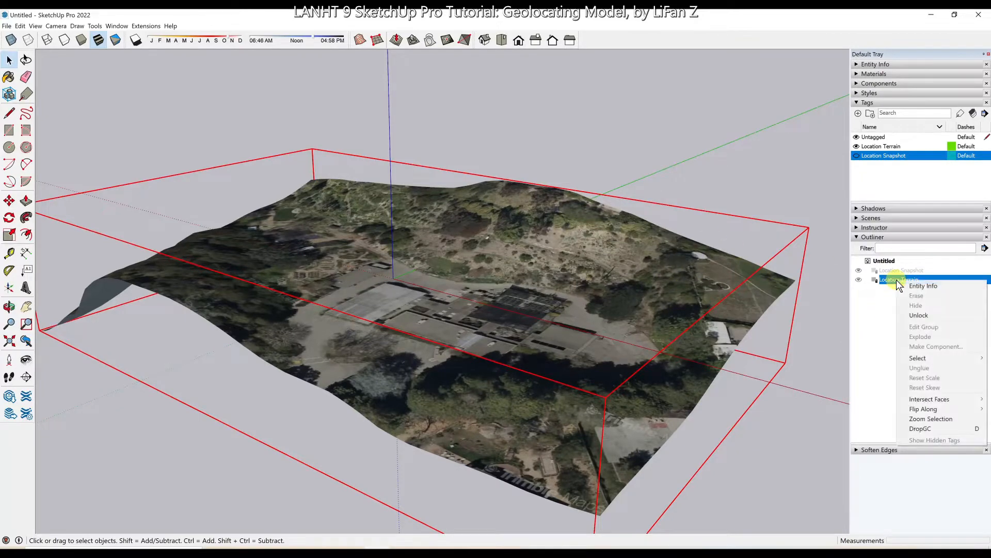
click(927, 315)
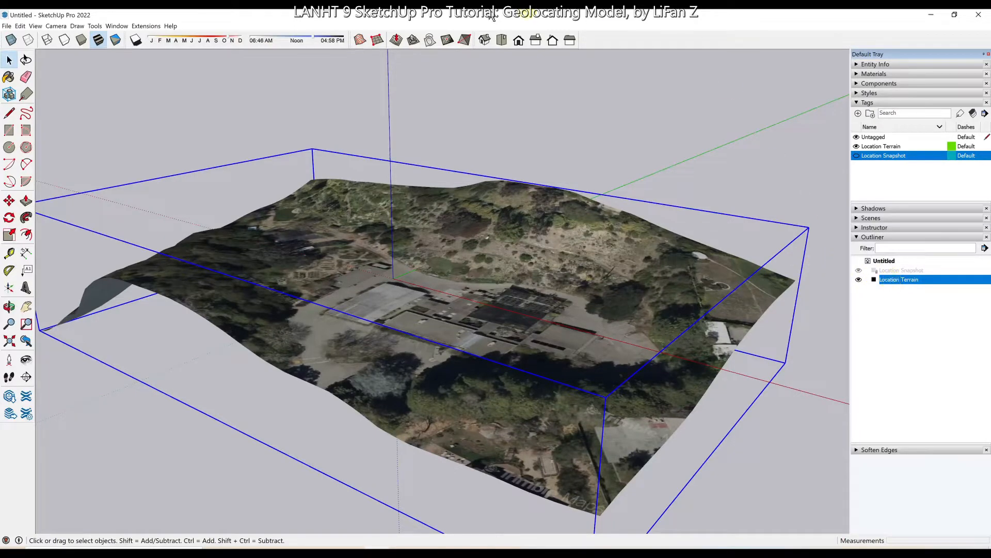
- Try duplicating the Location Terrain group with Paste In Place, and delete the copy
click(20, 26)
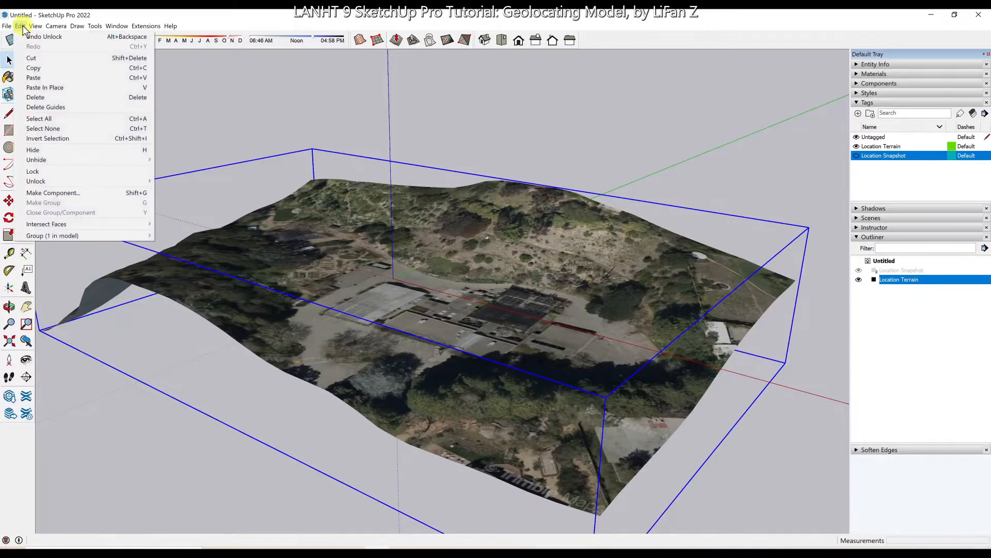
click(33, 68)
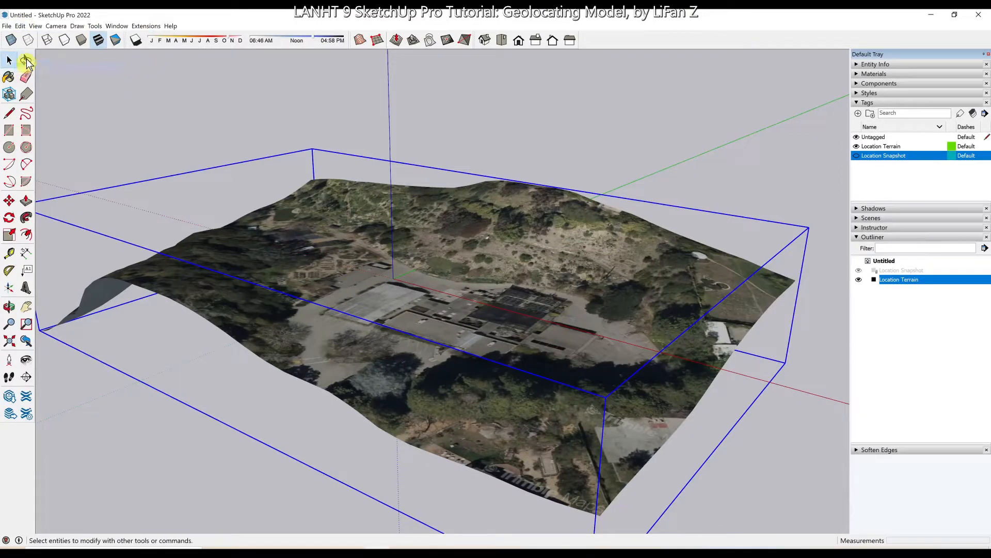
click(20, 26)
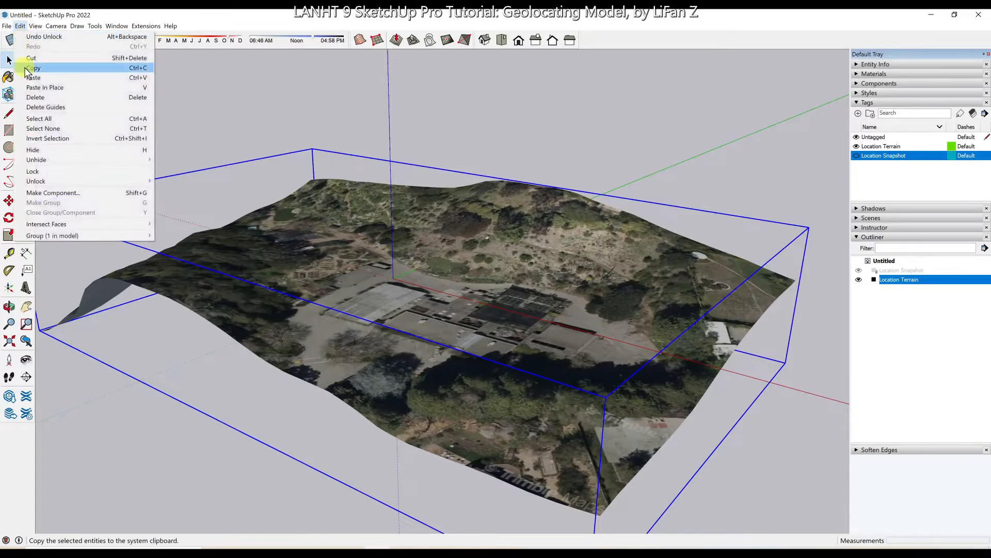
click(54, 87)
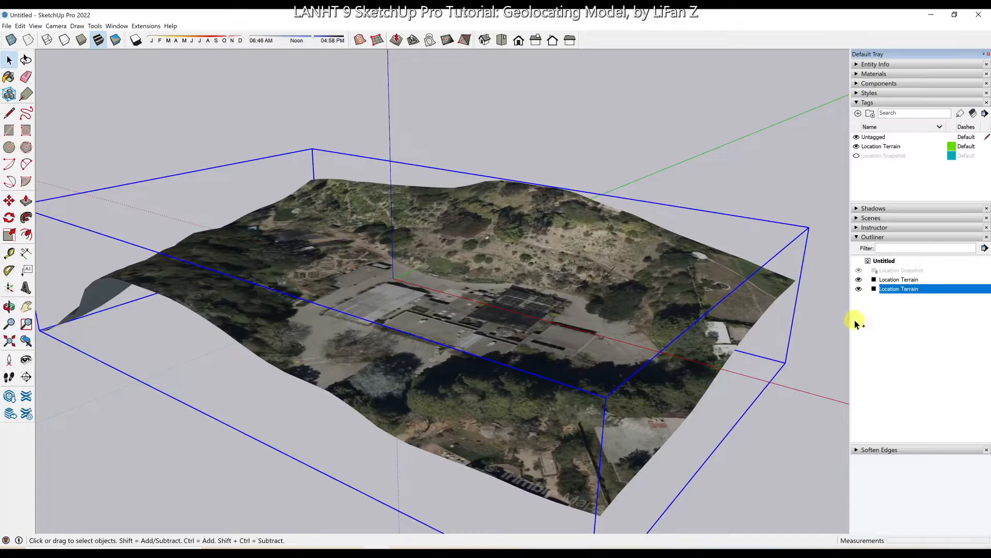
key(Delete)
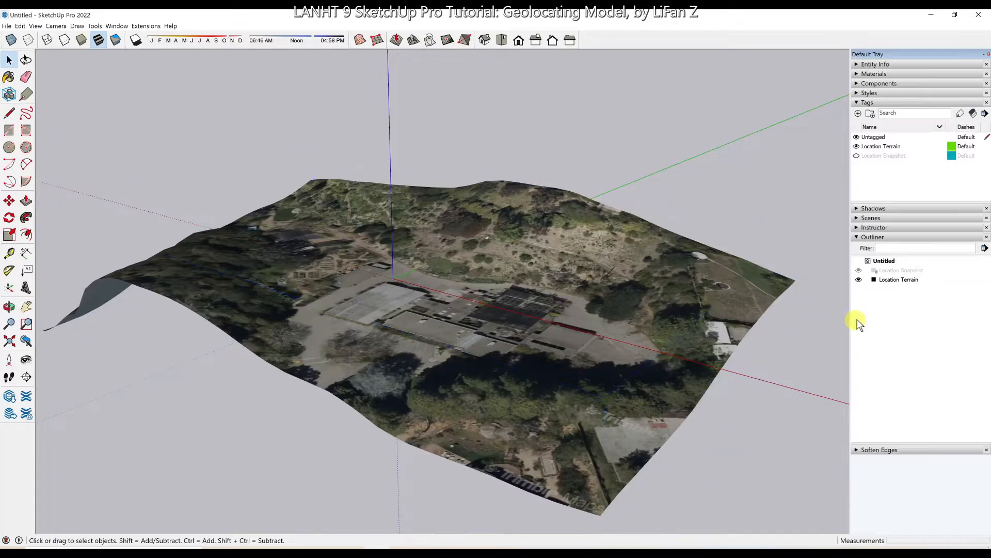
- Unlock the Location Snapshot group and make the Location Snapshot tag visible
click(898, 270)
right_click(898, 270)
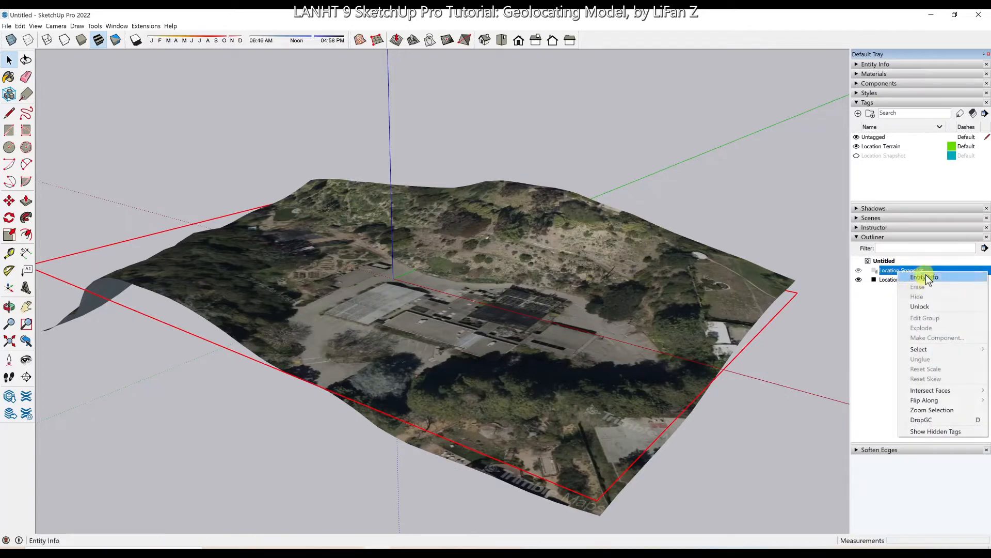
click(928, 307)
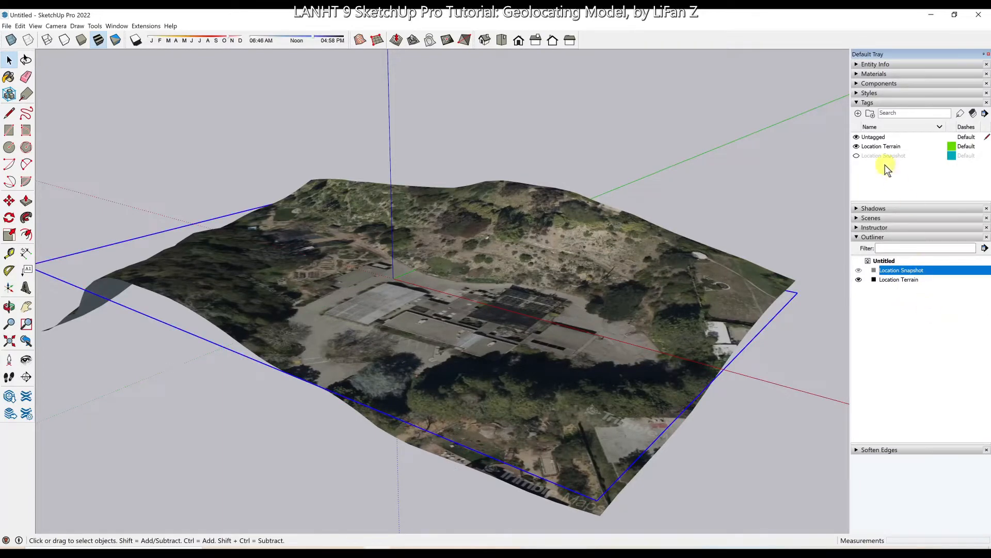
click(857, 156)
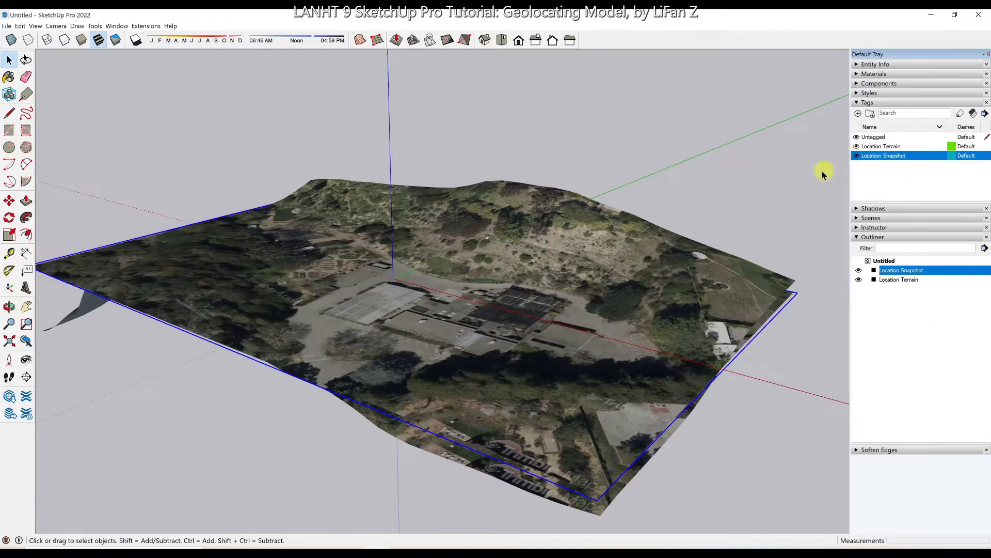
- Move the Location Snapshot group 200' straight up along the blue axis, above the terrain
mouse_move(454, 357)
middle_down()
mouse_move(480, 246)
mouse_move(480, 315)
mouse_move(466, 349)
middle_up()
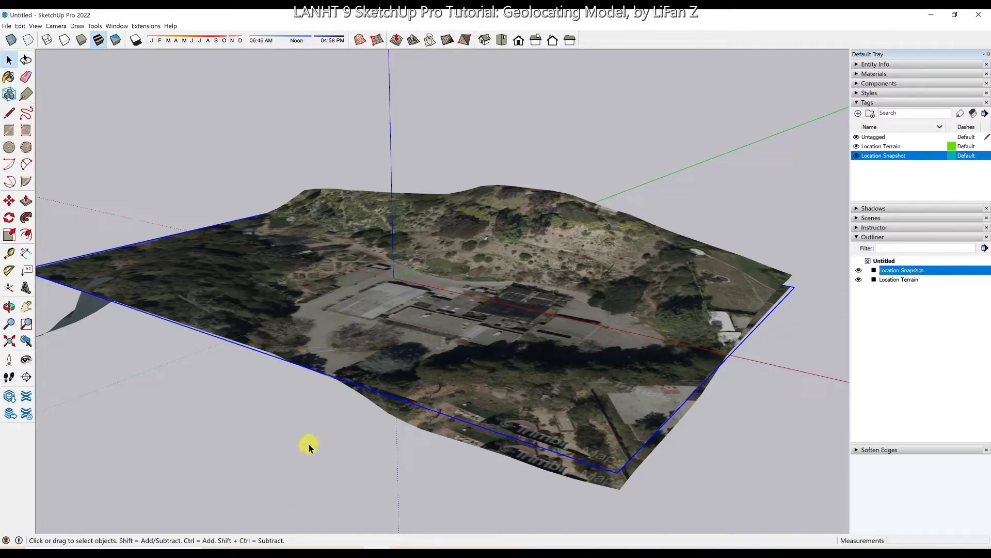
key(m)
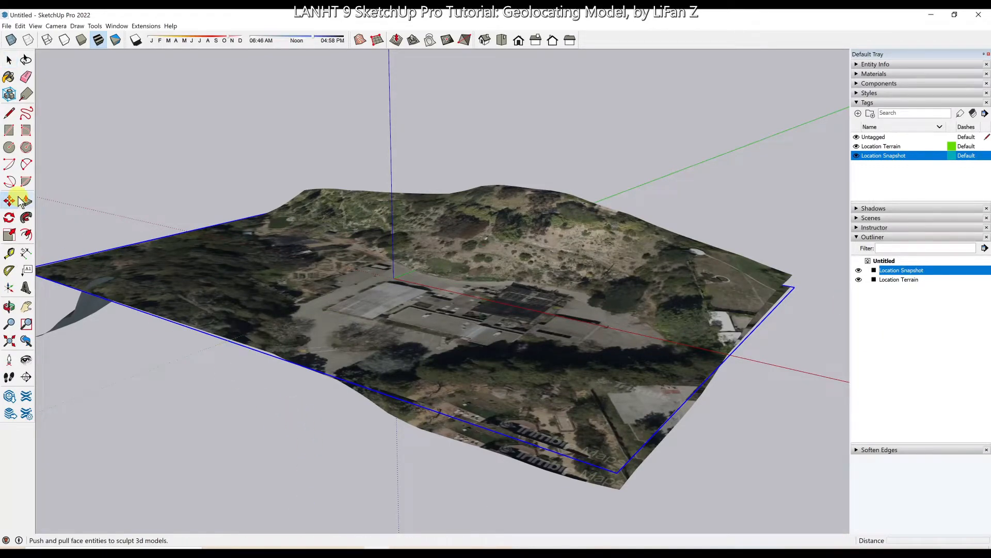
click(268, 467)
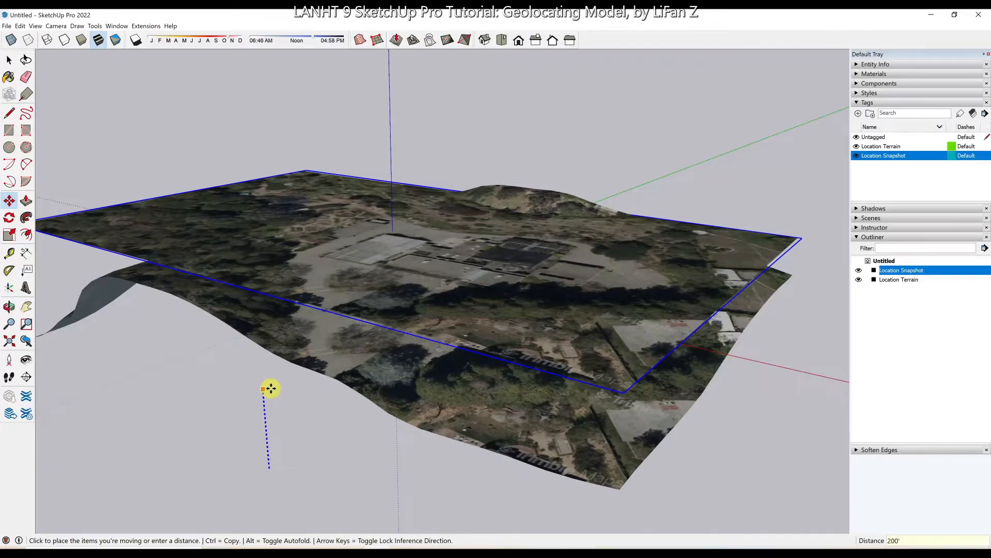
key(Return)
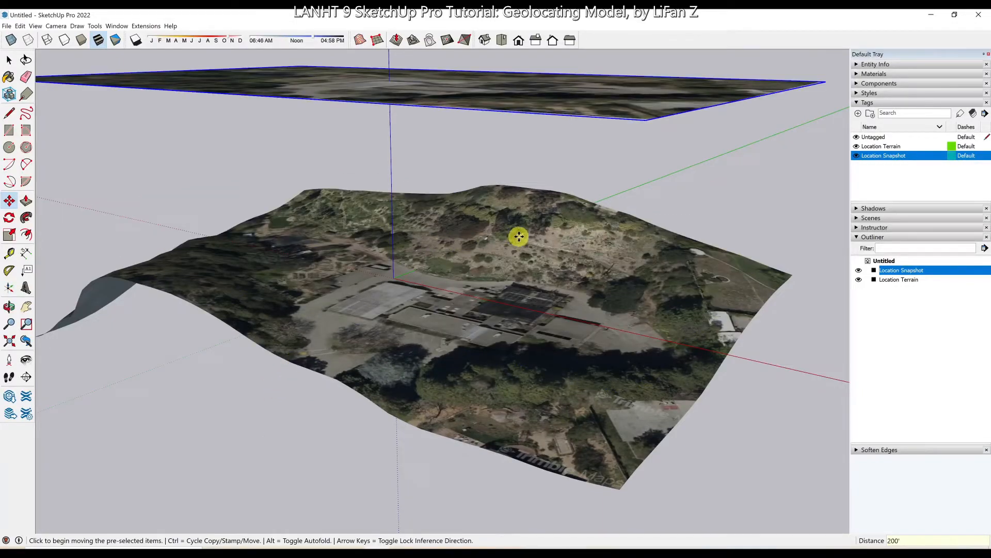
middle_drag(517, 239, 524, 332)
scroll(525, 323, down, 2)
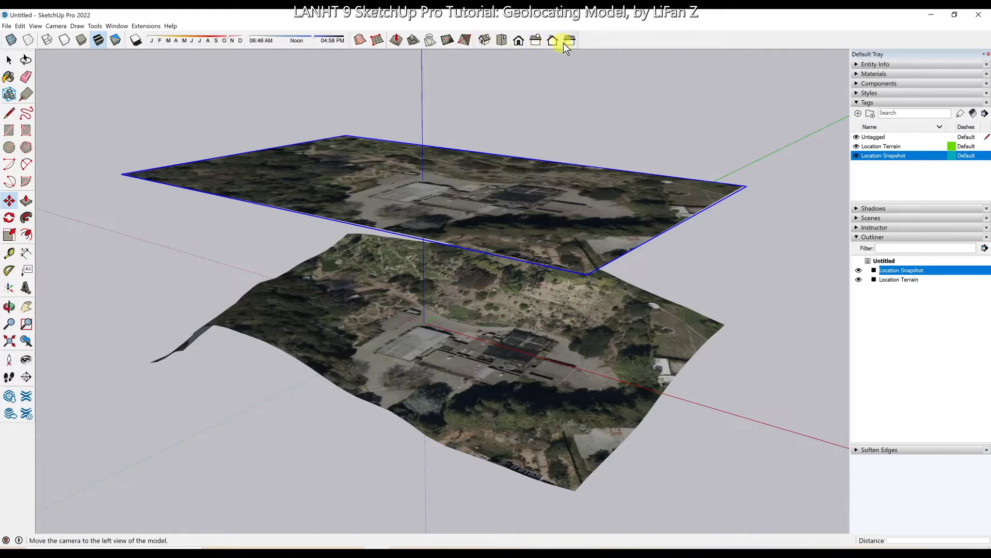
- Check in the toolbar settings whether the Sandbox and Views toolbars are enabled
click(35, 27)
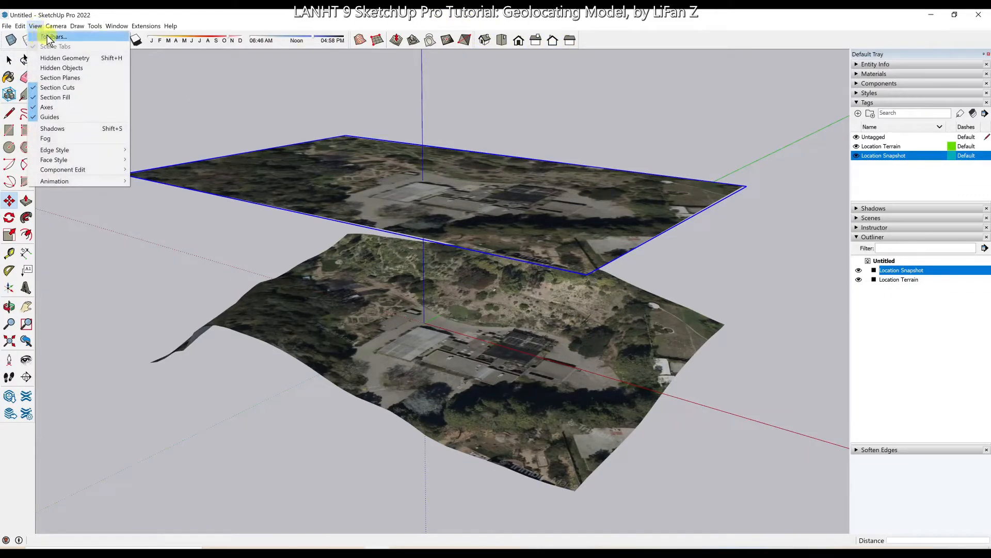
mouse_move(55, 26)
click(41, 36)
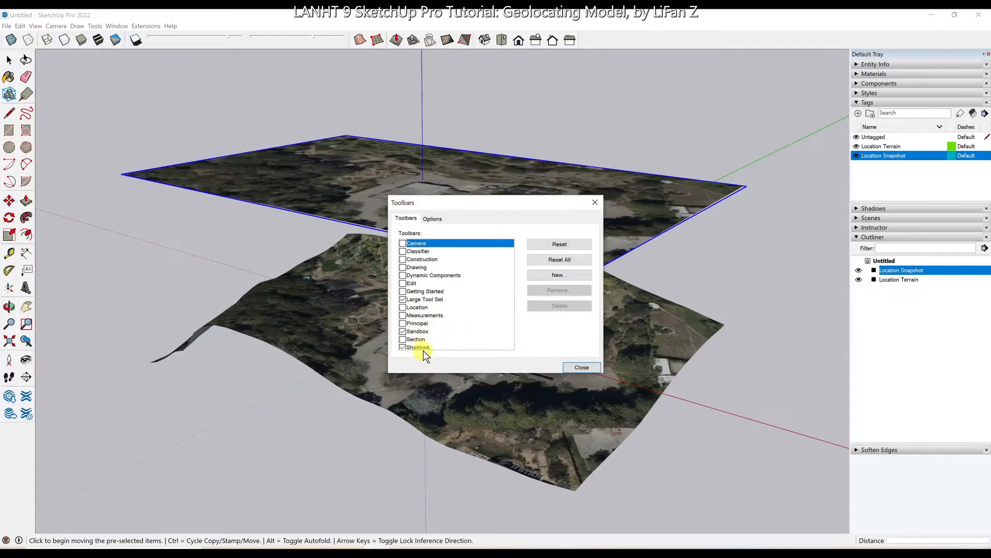
click(424, 332)
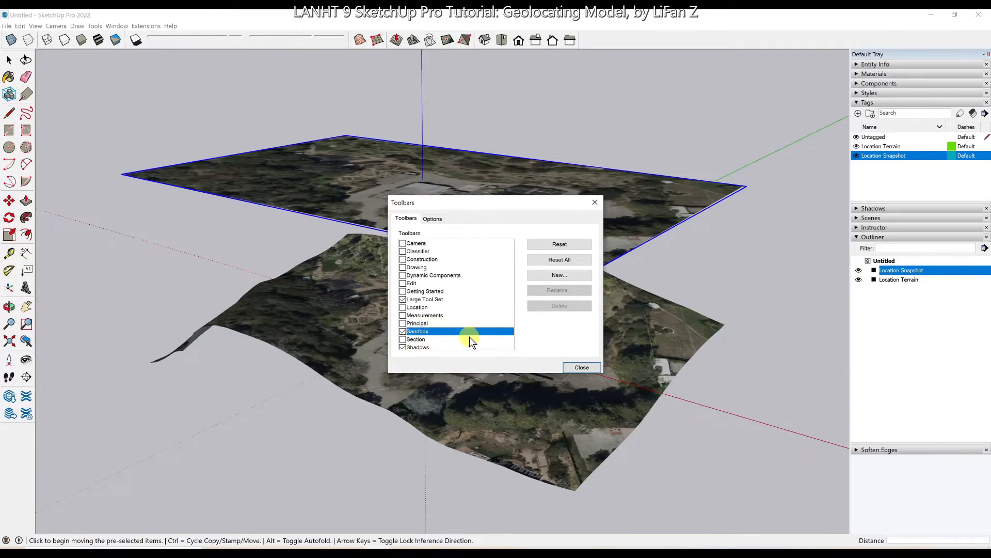
key(Down)
key(Down)
key(Down)
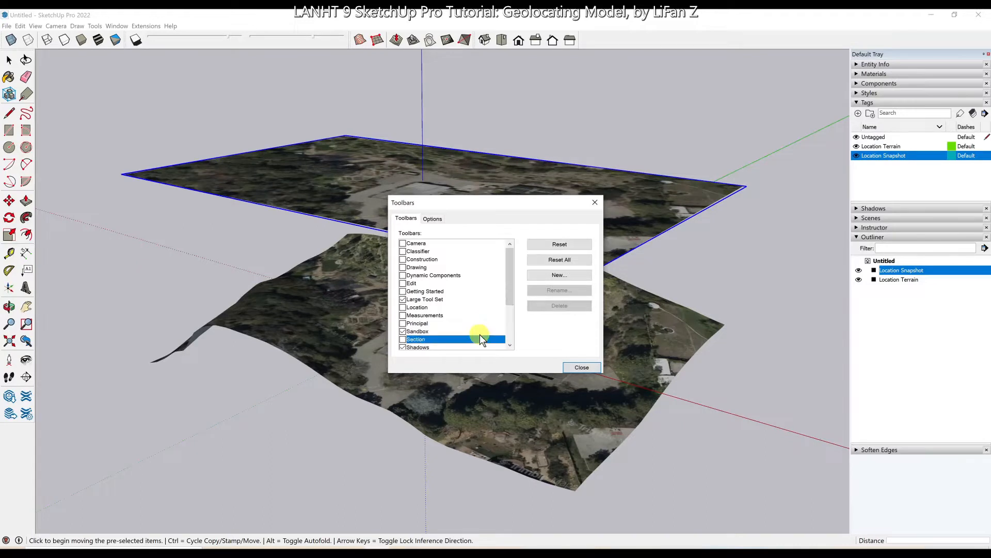
key(Down)
key(Down)
key(Down)
key(Down)
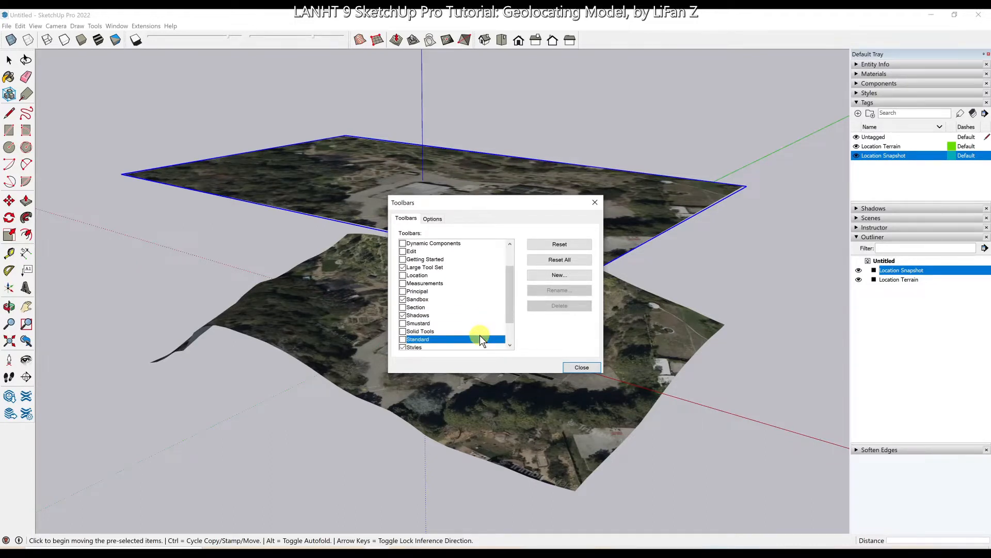
key(Down)
key(Down)
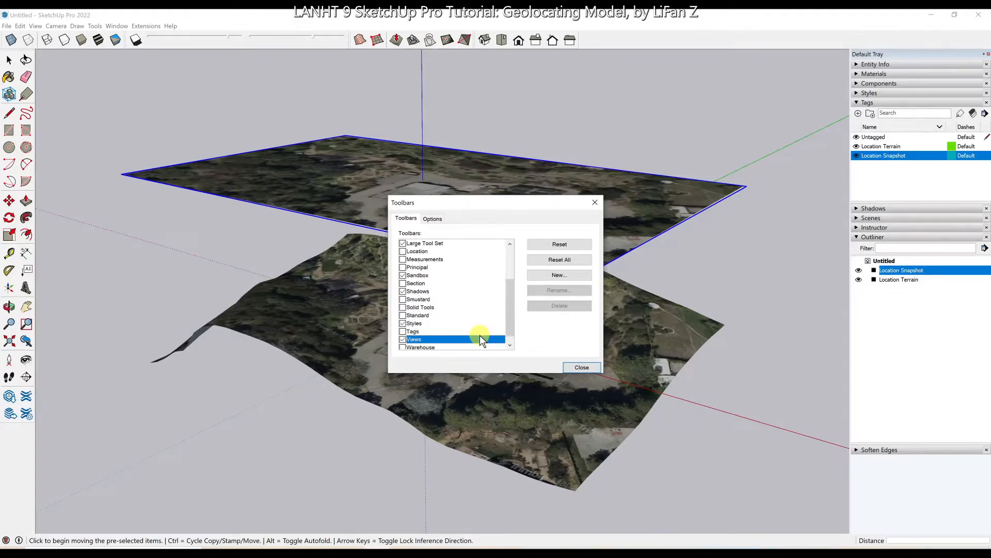
click(443, 331)
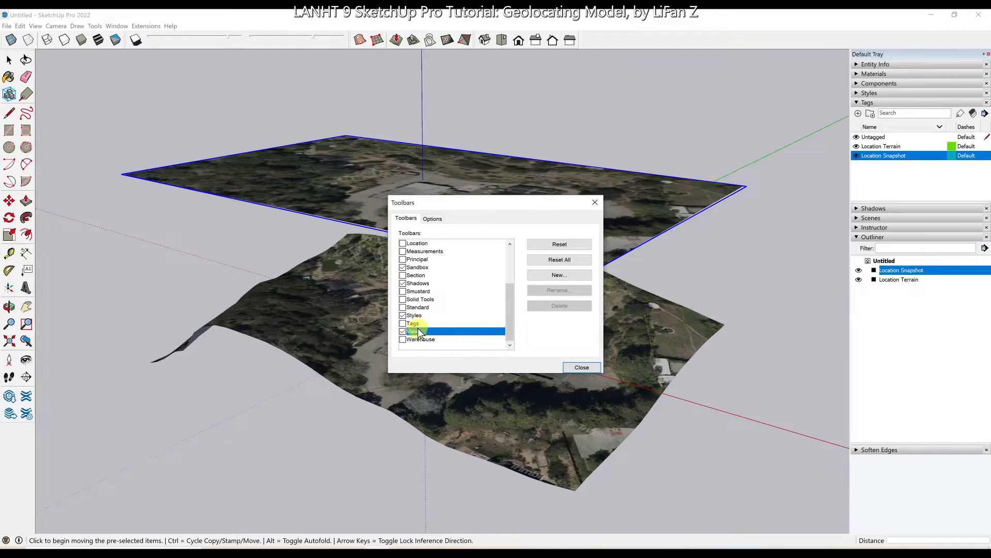
click(582, 367)
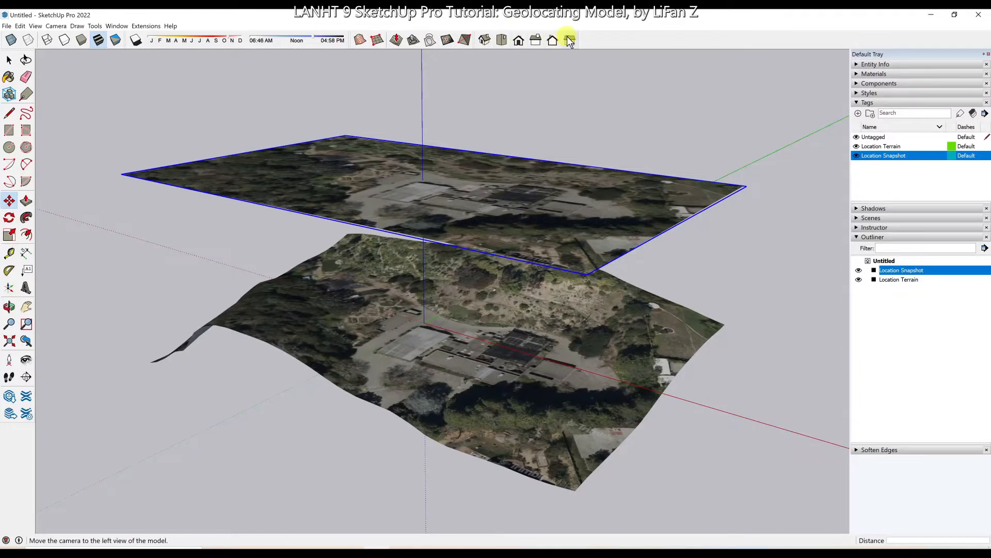
- Show the model from the top and switch the camera from perspective to parallel projection
click(501, 39)
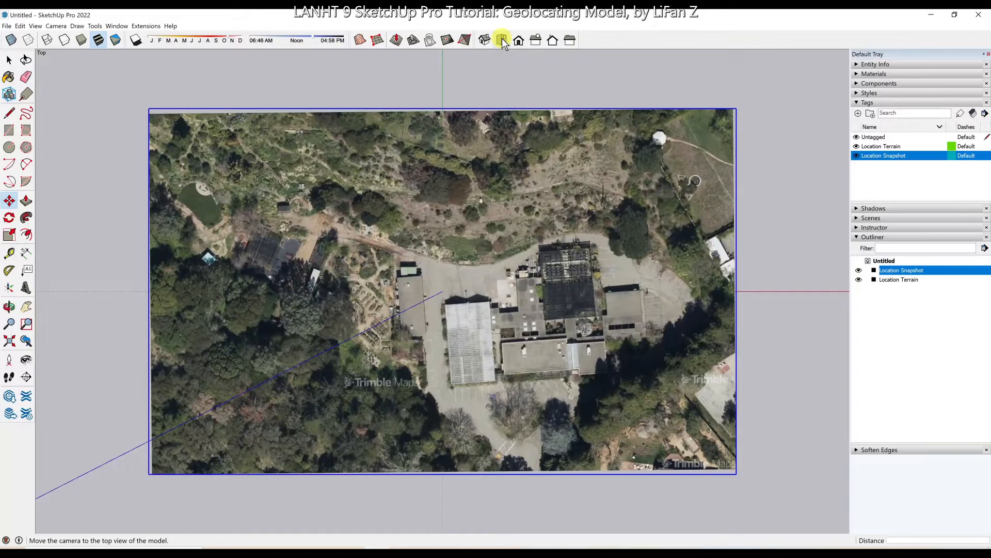
click(55, 27)
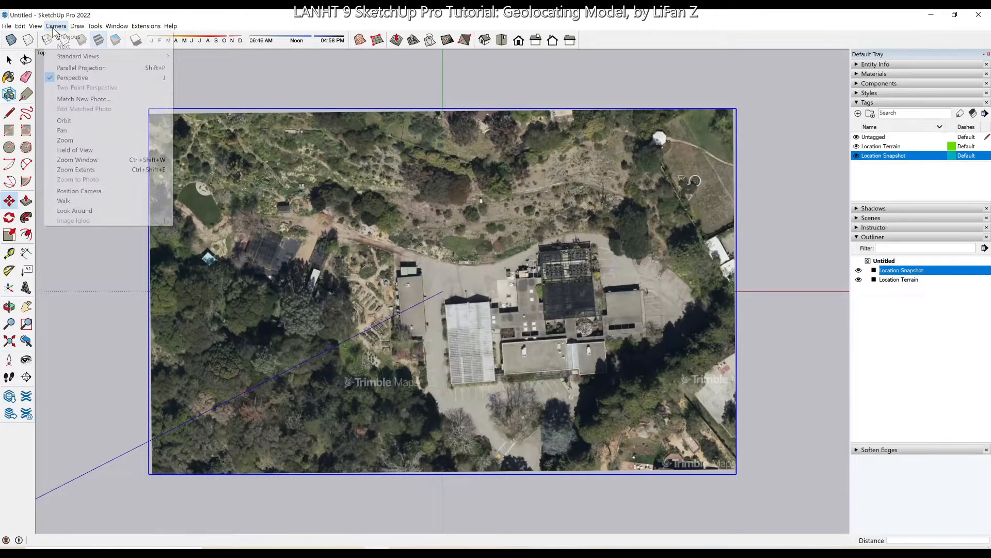
click(50, 79)
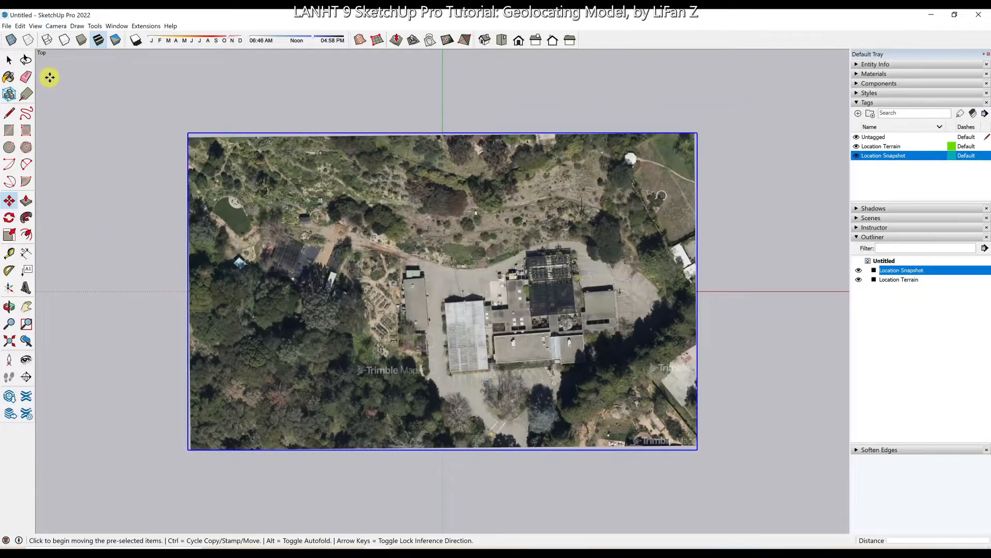
click(55, 26)
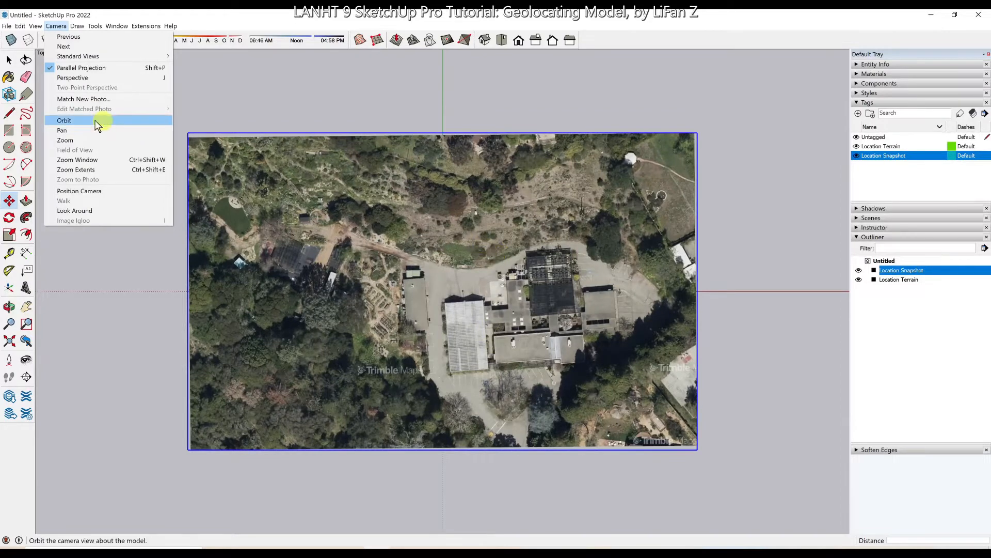
- Draw a 100' by 40' rectangle on the snapshot's open hillside, north of the dark-roofed building
click(9, 131)
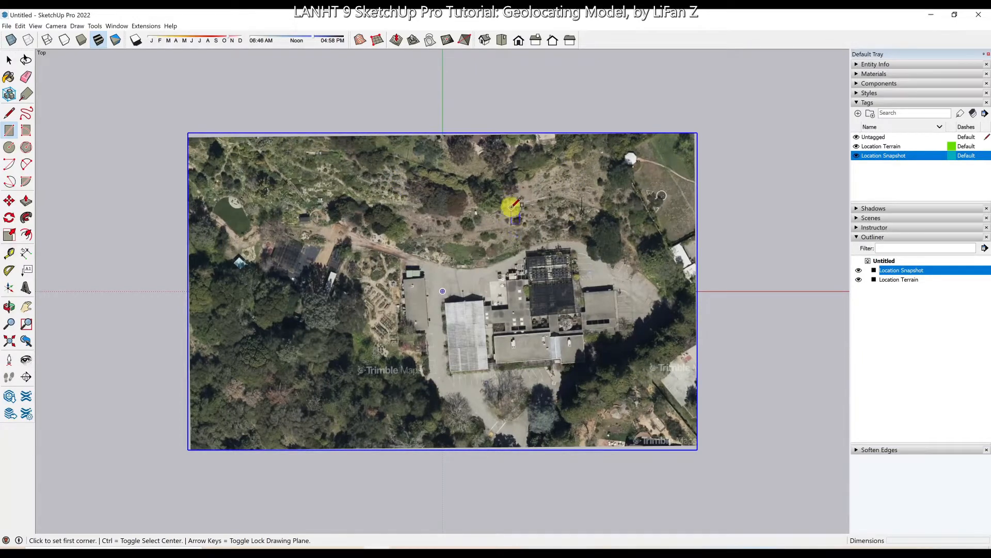
click(509, 220)
click(512, 214)
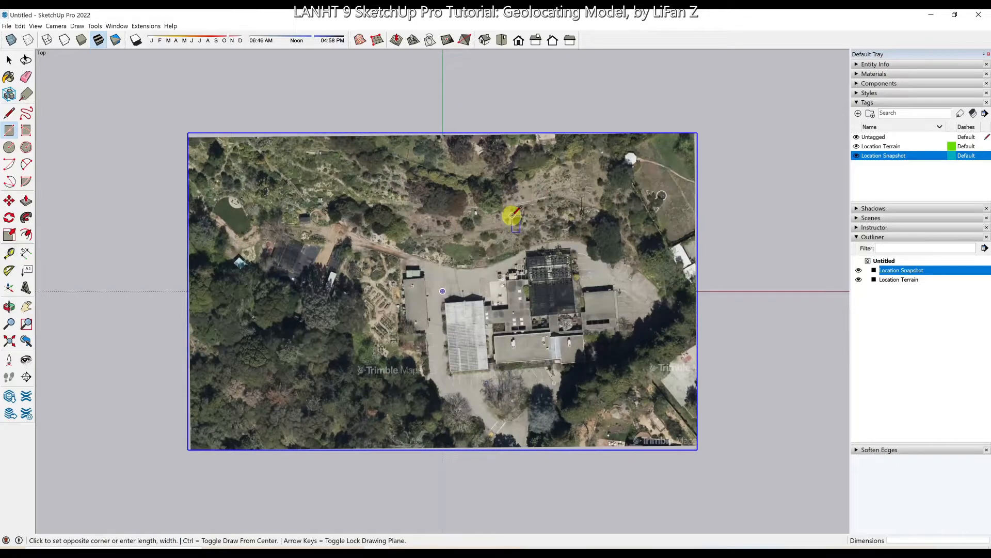
drag(512, 214, 587, 183)
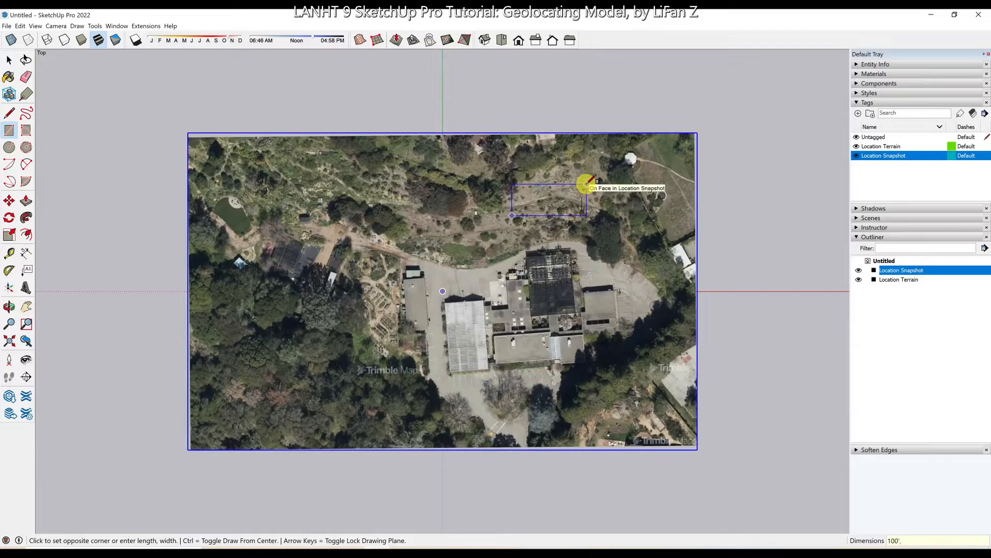
text(0)
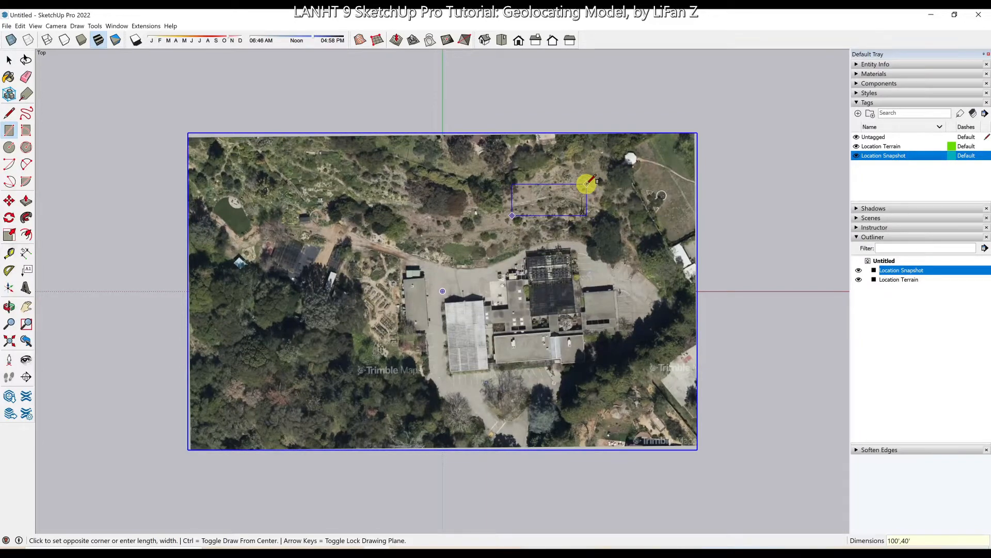
key(Return)
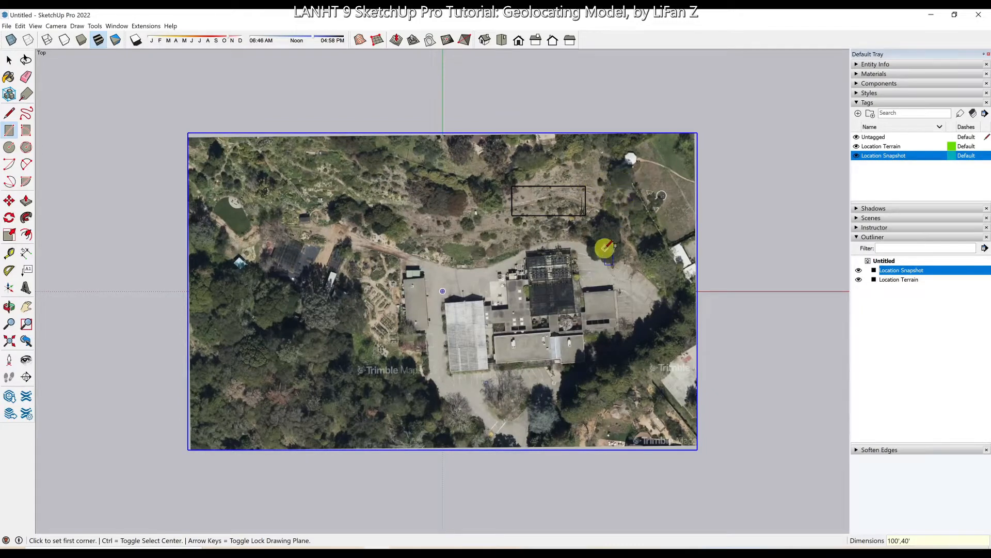
key(space)
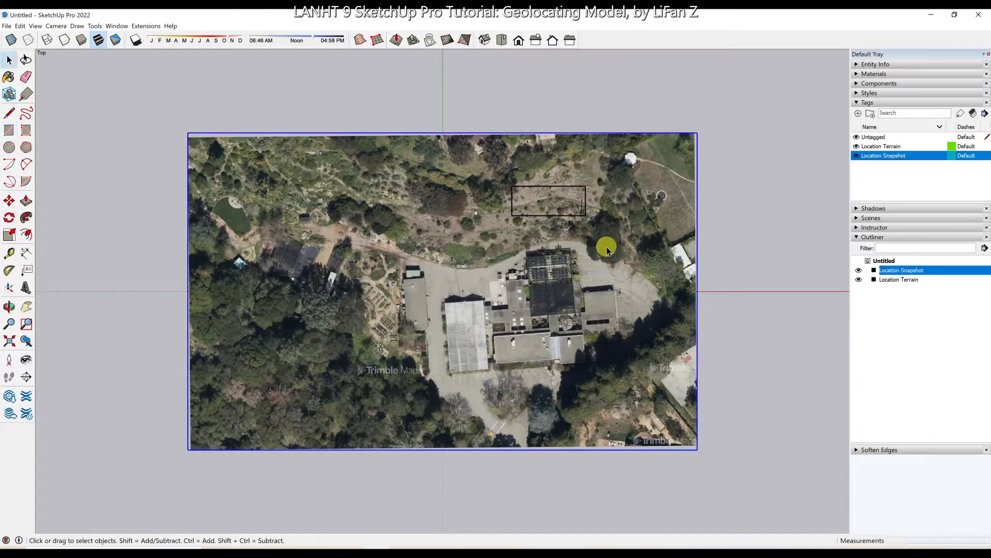
- Move the rectangle's face and edges about 12' south, toward the buildings, in the top view
mouse_move(608, 252)
middle_down()
mouse_move(609, 215)
mouse_move(612, 237)
middle_up()
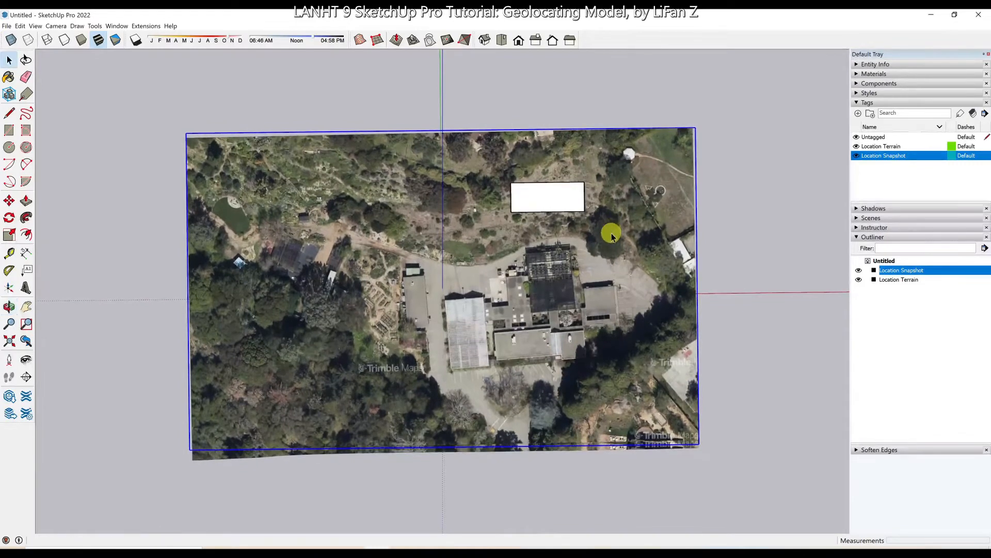
click(501, 40)
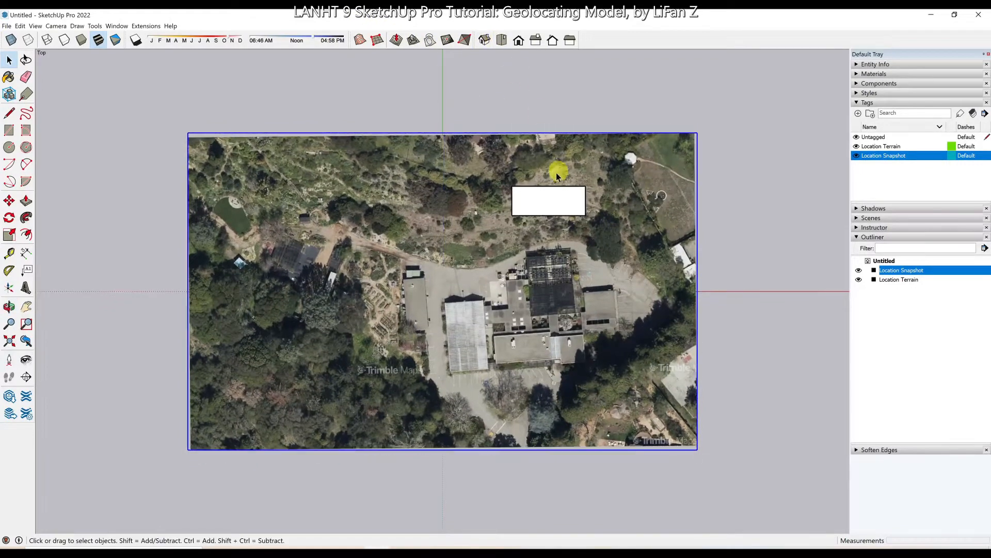
double_click(547, 206)
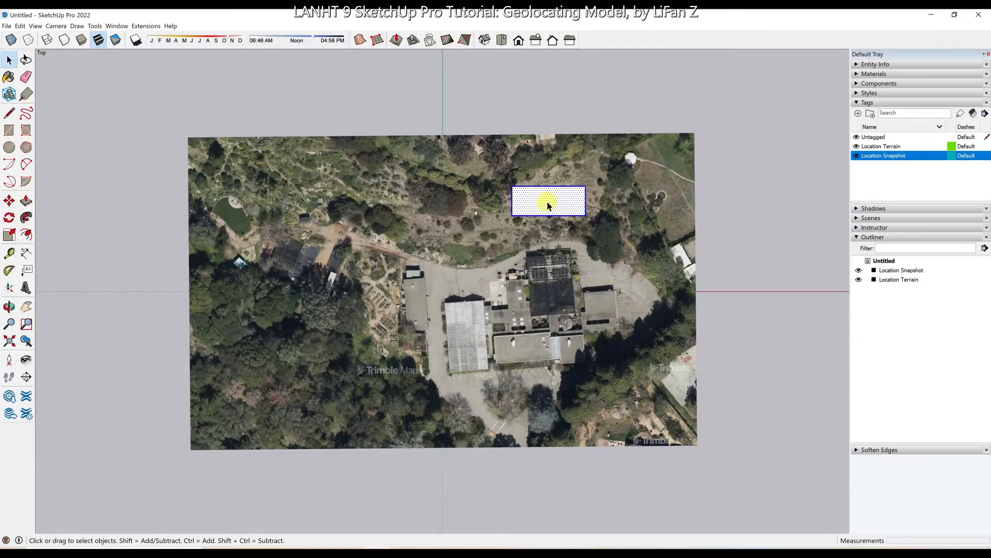
key(m)
click(512, 214)
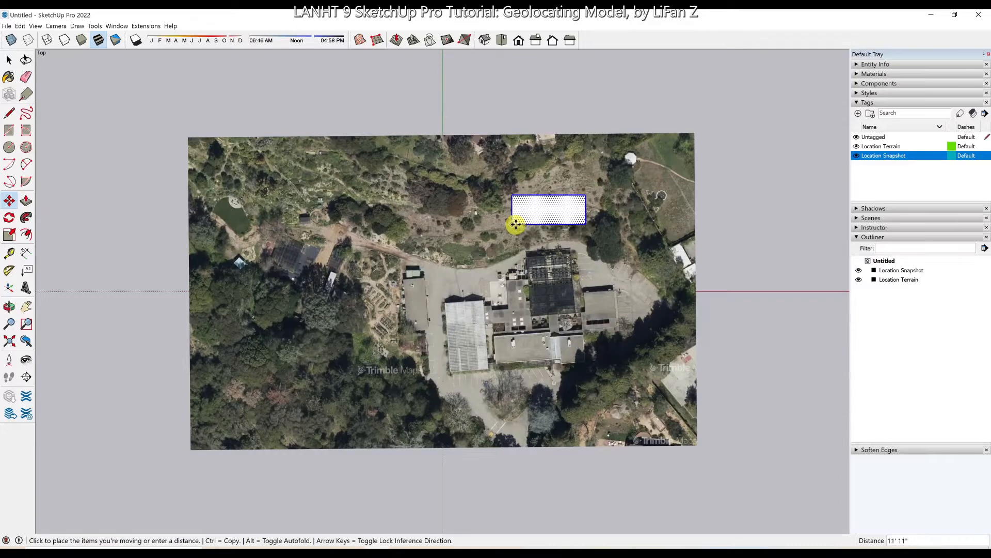
click(516, 224)
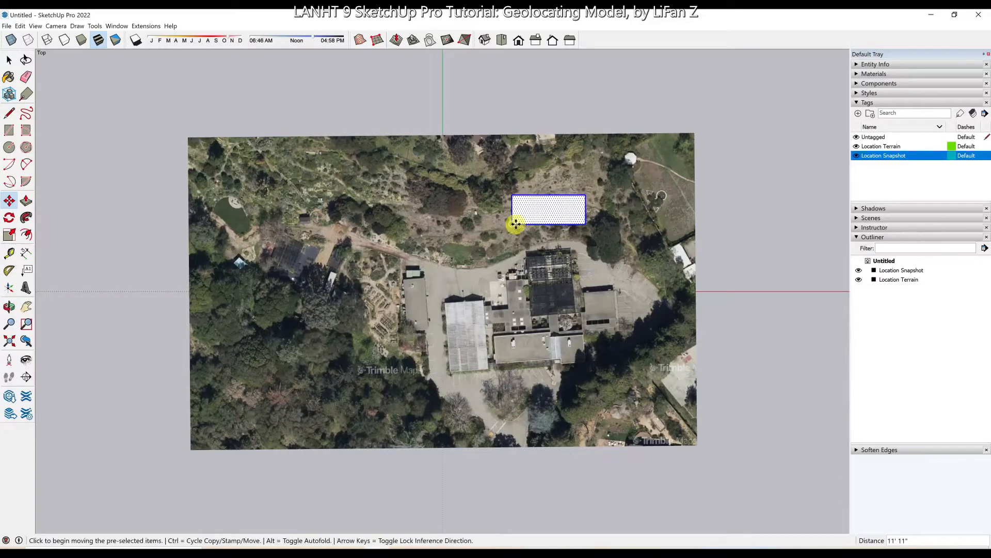
- Rotate the rectangle about 17 degrees counterclockwise around its southwest corner to follow the slope
key(q)
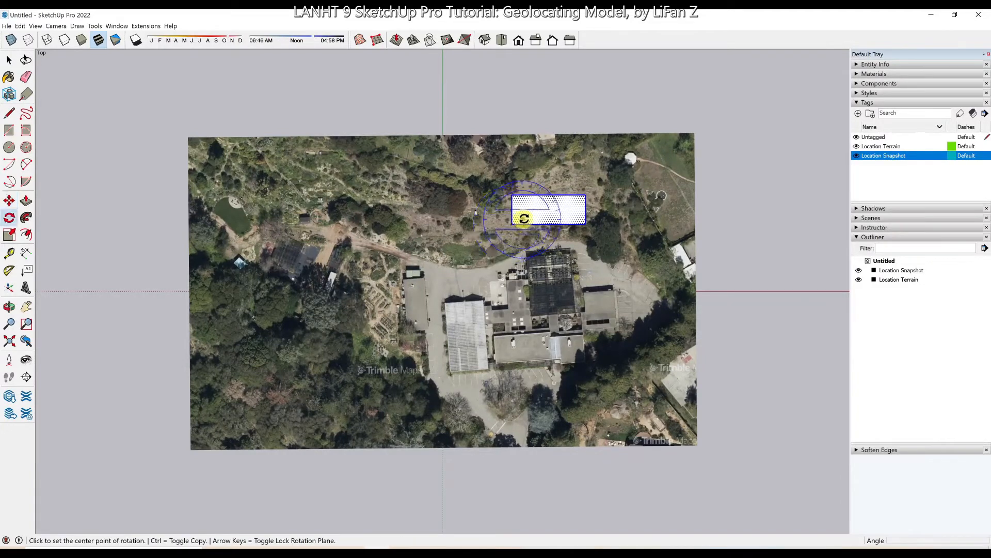
click(511, 224)
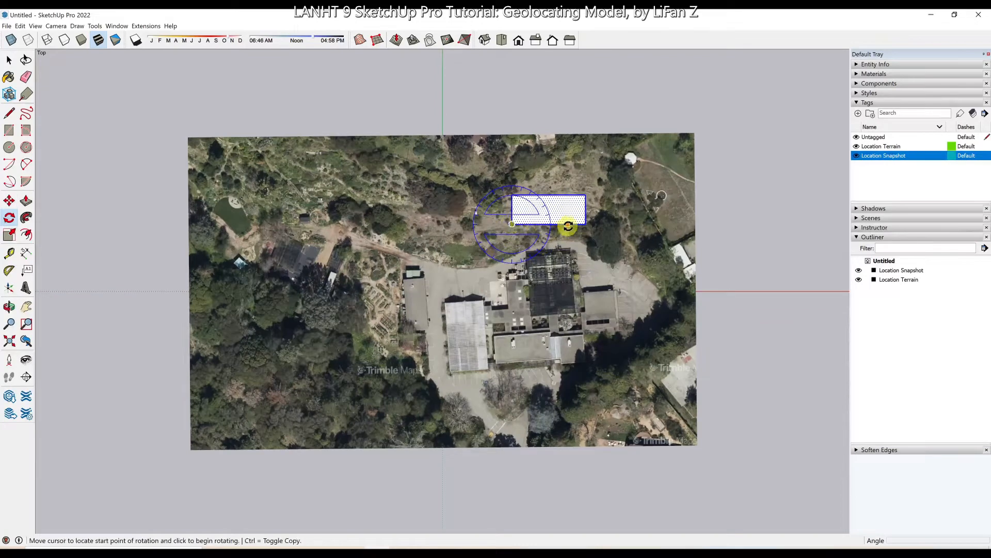
click(585, 224)
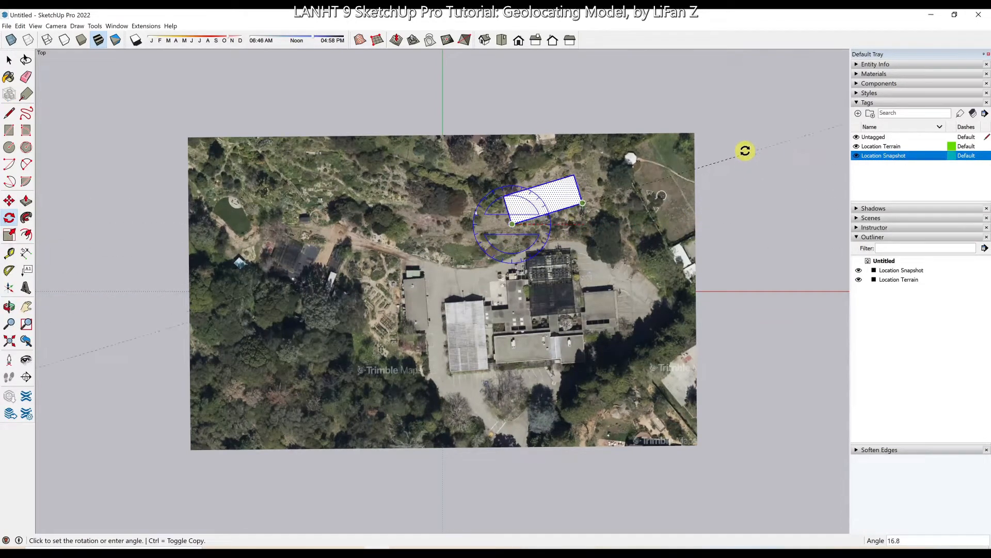
click(745, 150)
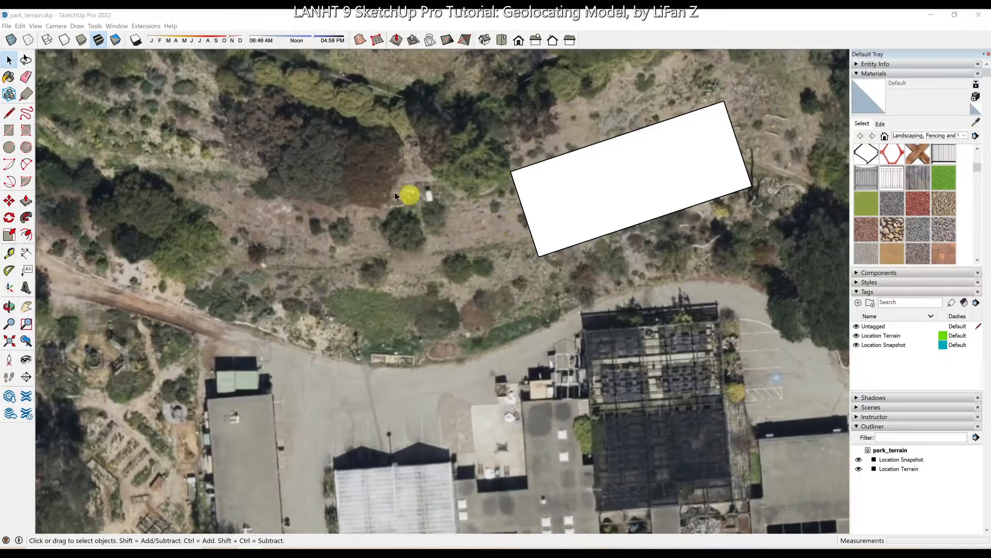
- Draw three connected tangent arcs from the rectangle's northwest corner, winding southwest down the hillside as one edge of a path
click(27, 164)
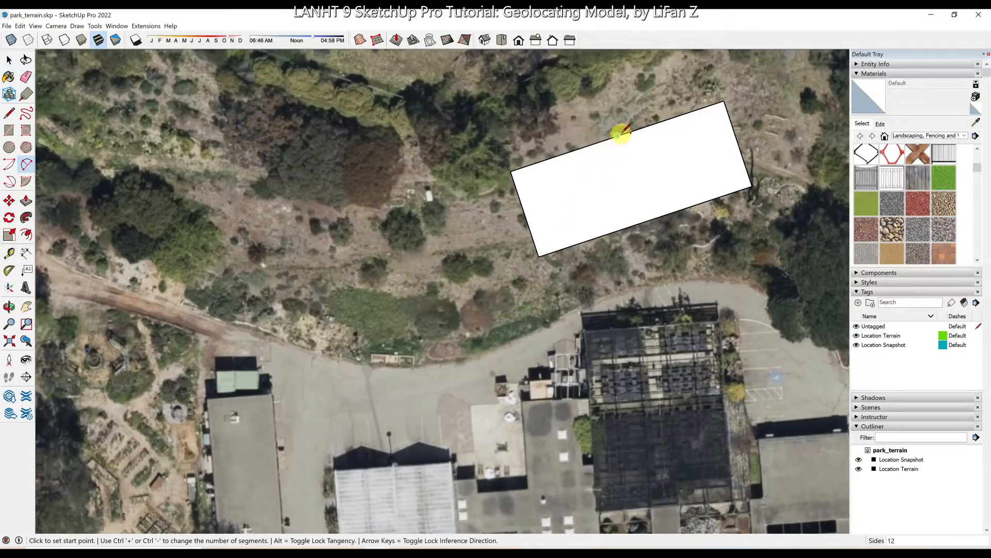
click(511, 171)
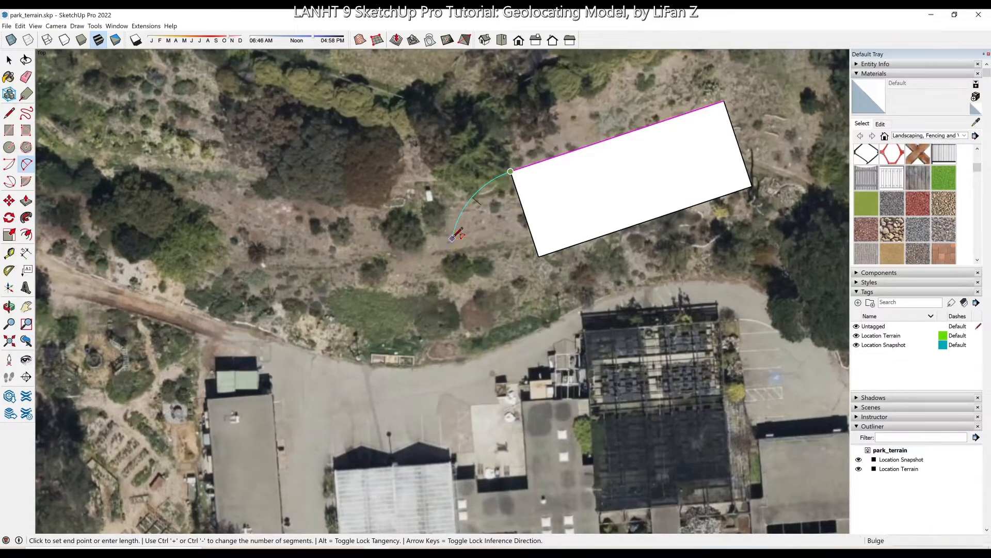
click(452, 238)
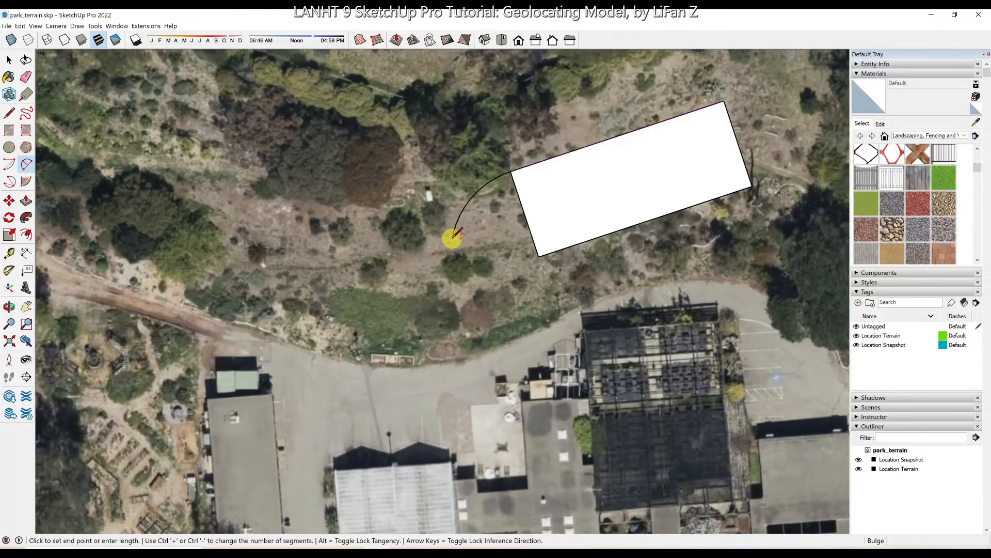
click(452, 238)
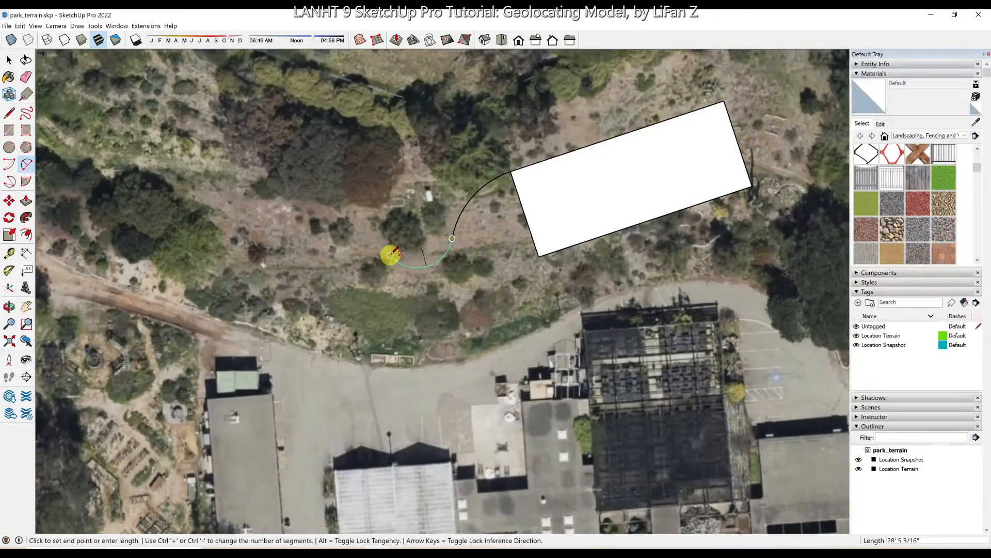
click(394, 259)
click(395, 258)
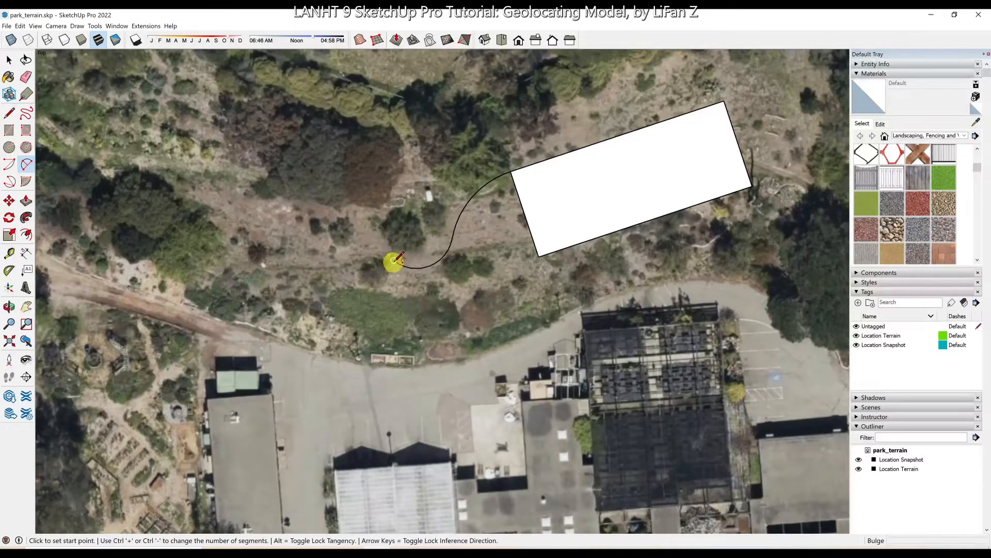
click(393, 260)
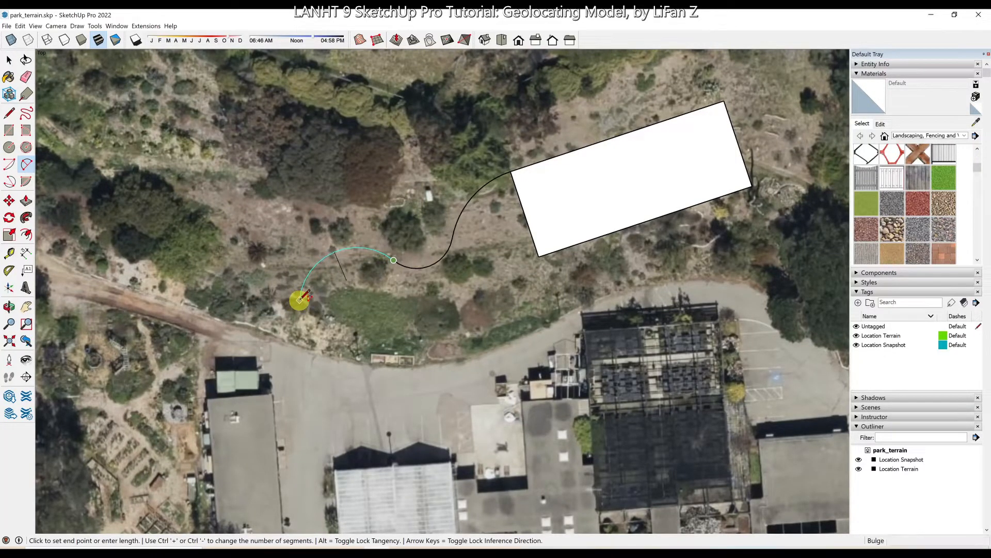
click(300, 297)
- Draw a straight edge about 20' long due south from the last arc's end to the paved area
key(l)
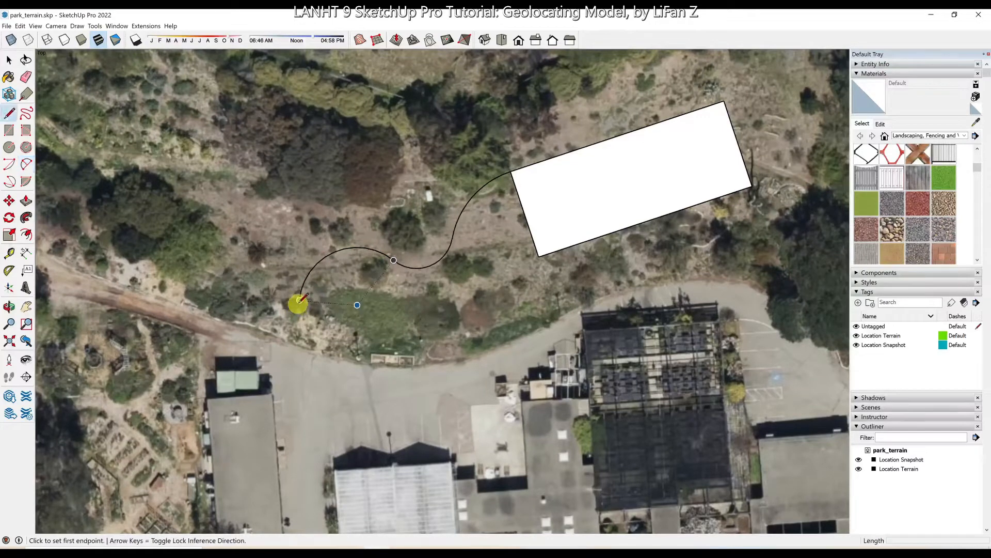
click(300, 300)
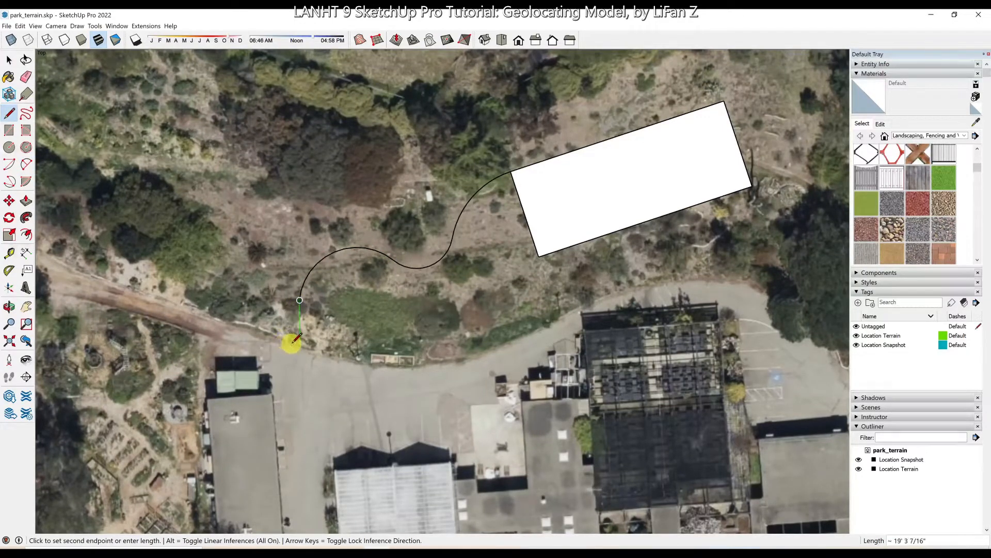
click(299, 345)
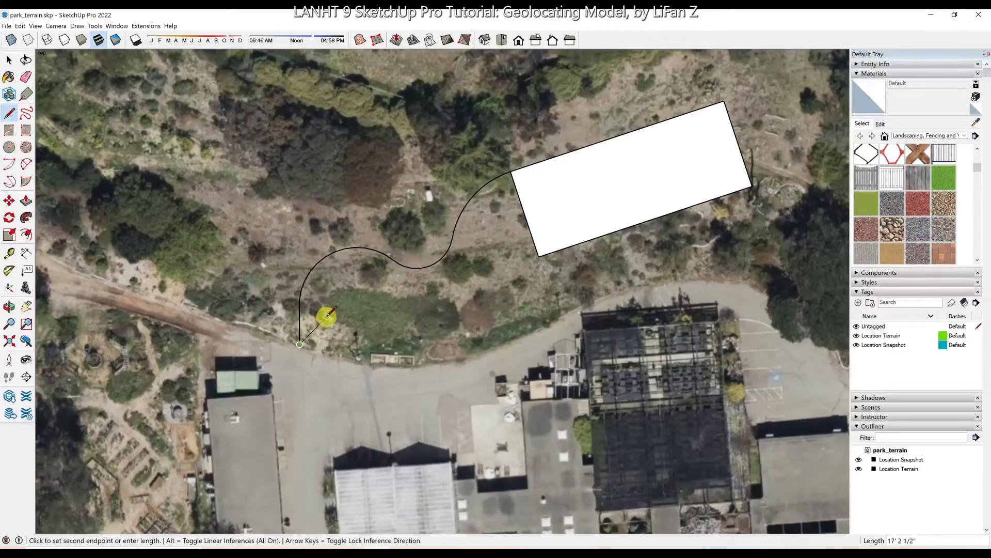
- Weld the straight edge and the three arcs of the path into a single curve
key(space)
click(300, 329)
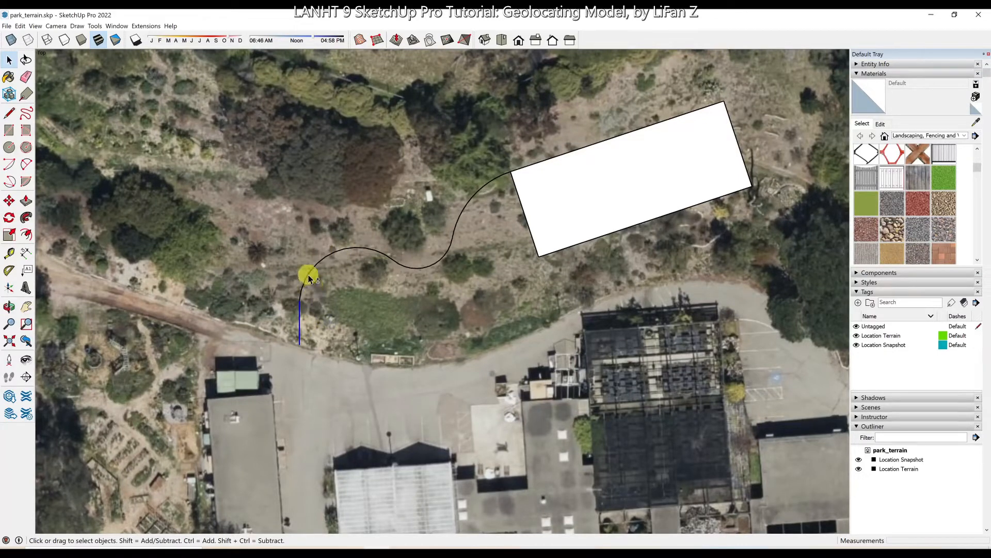
shift+click(416, 266)
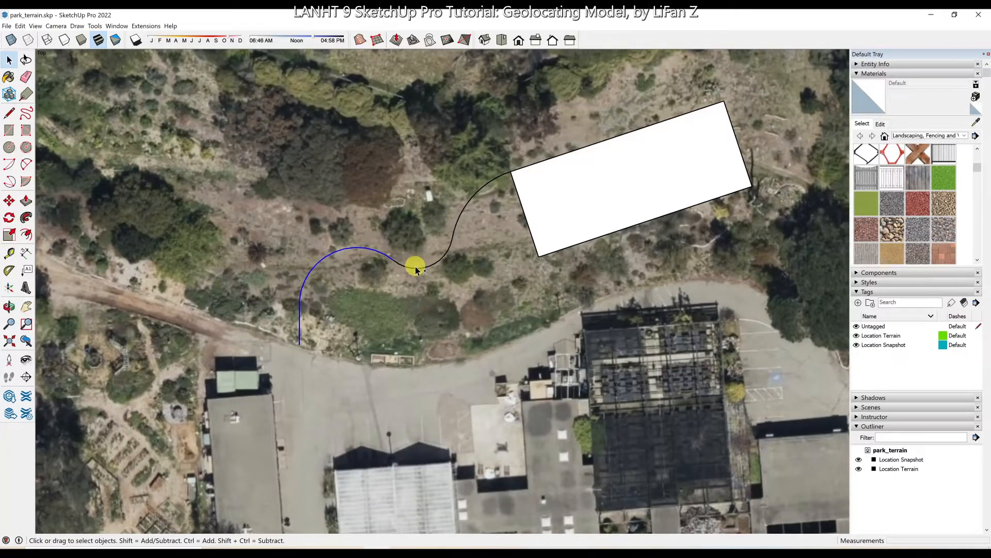
shift+click(443, 257)
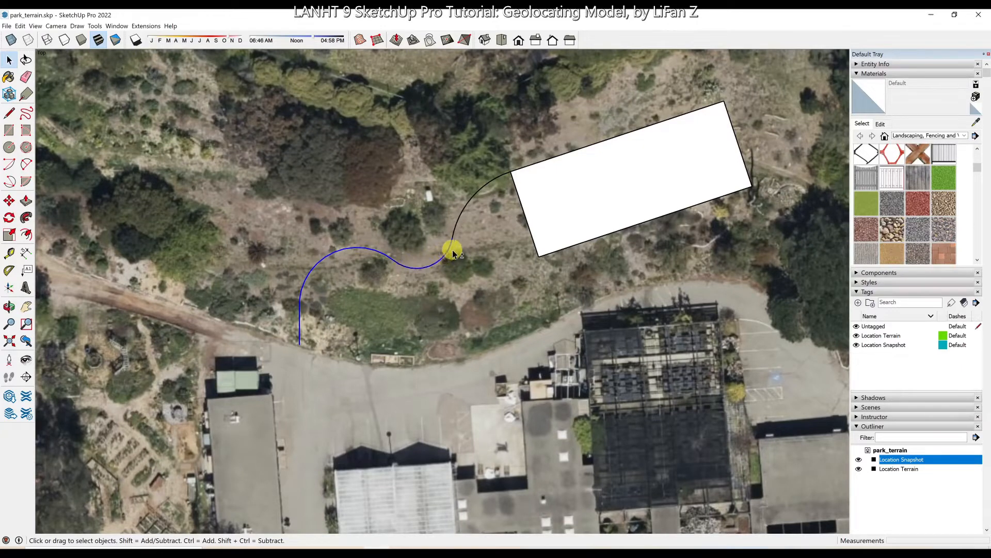
shift+click(457, 226)
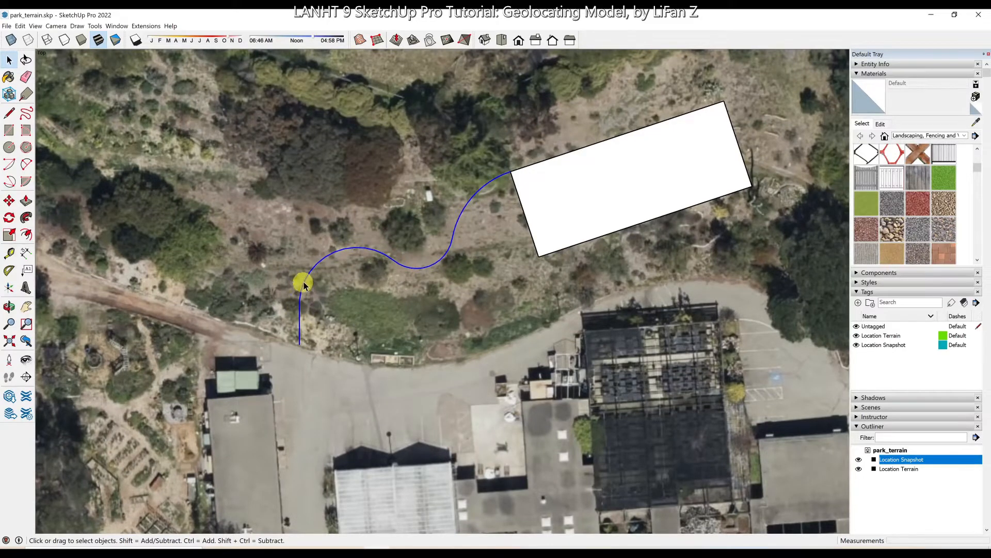
right_click(398, 265)
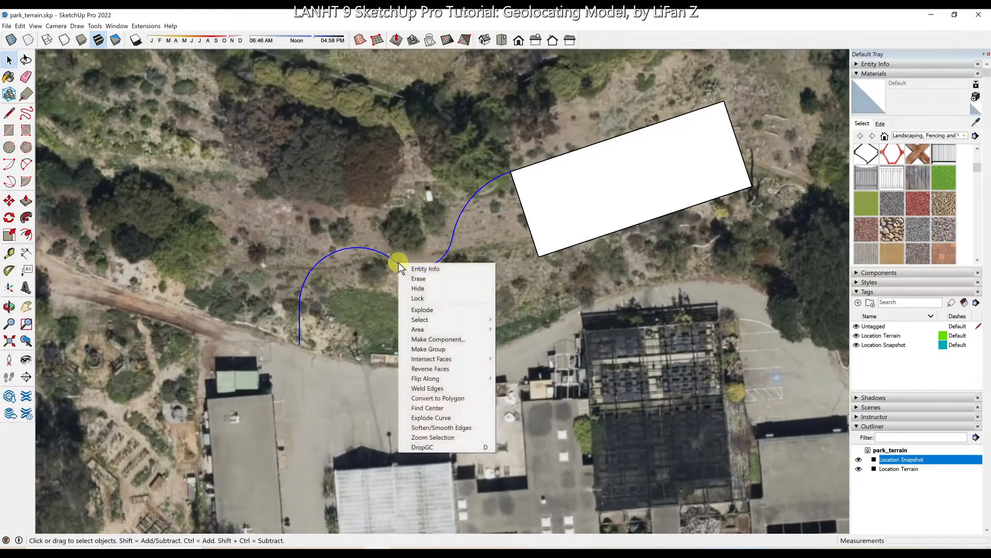
click(449, 389)
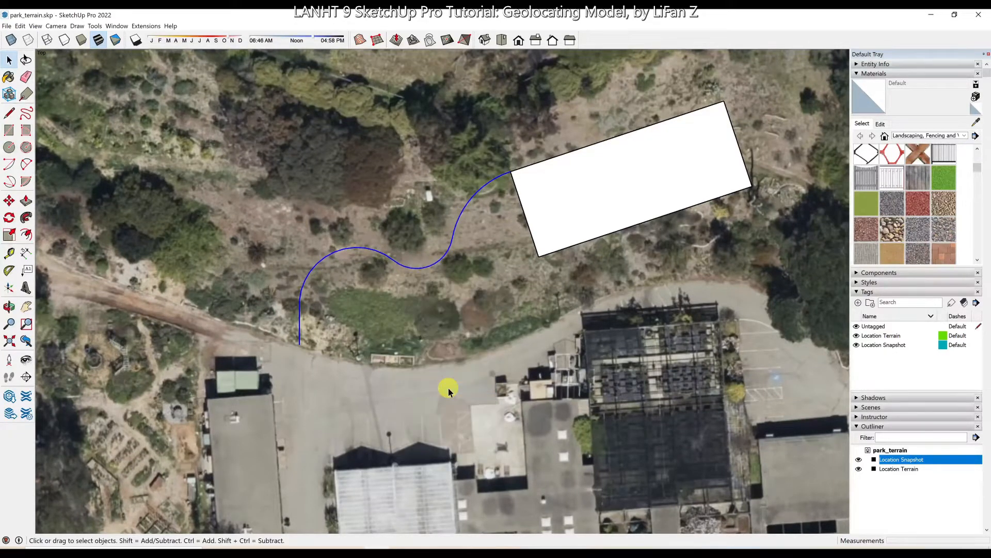
- Offset the welded curve 10' to its southeast side to form the path's second edge
click(458, 257)
click(435, 263)
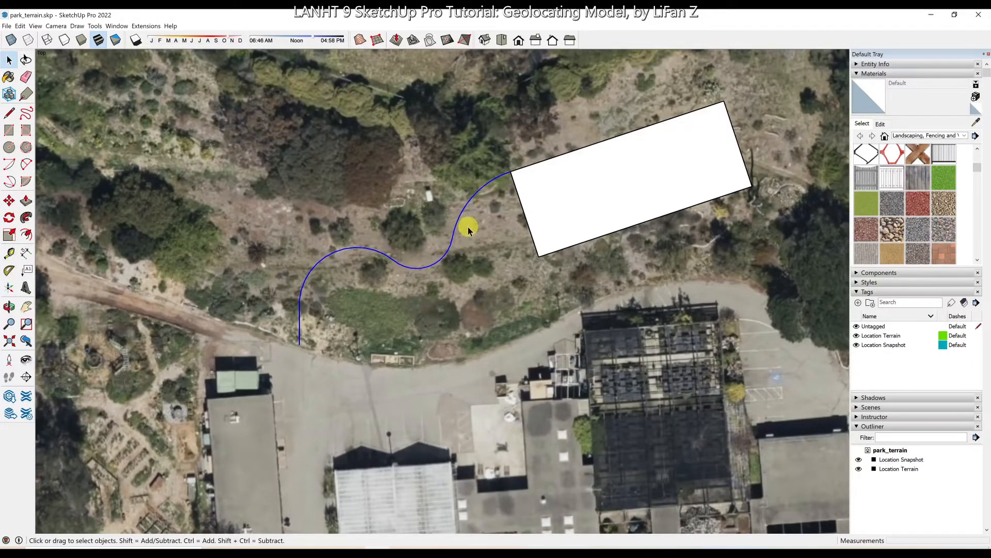
key(f)
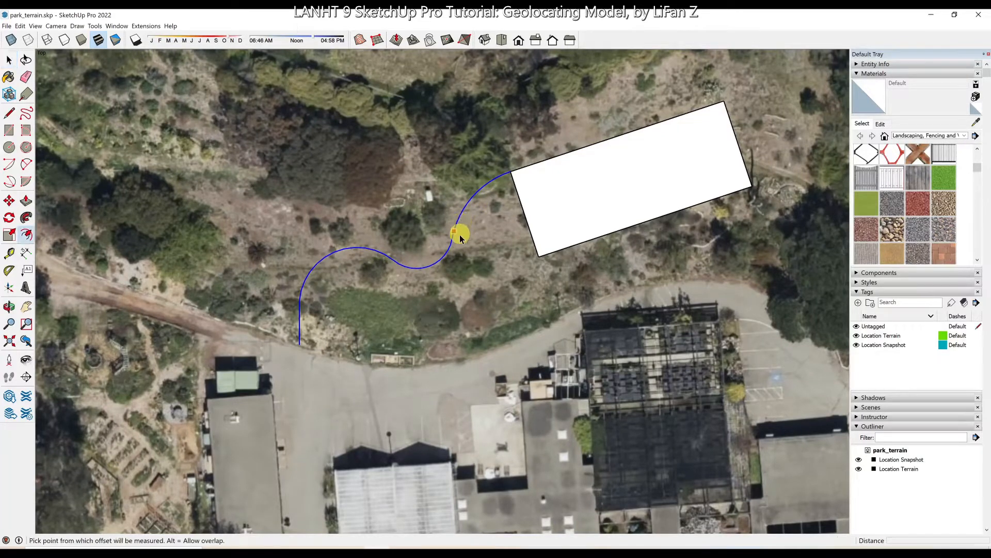
click(452, 240)
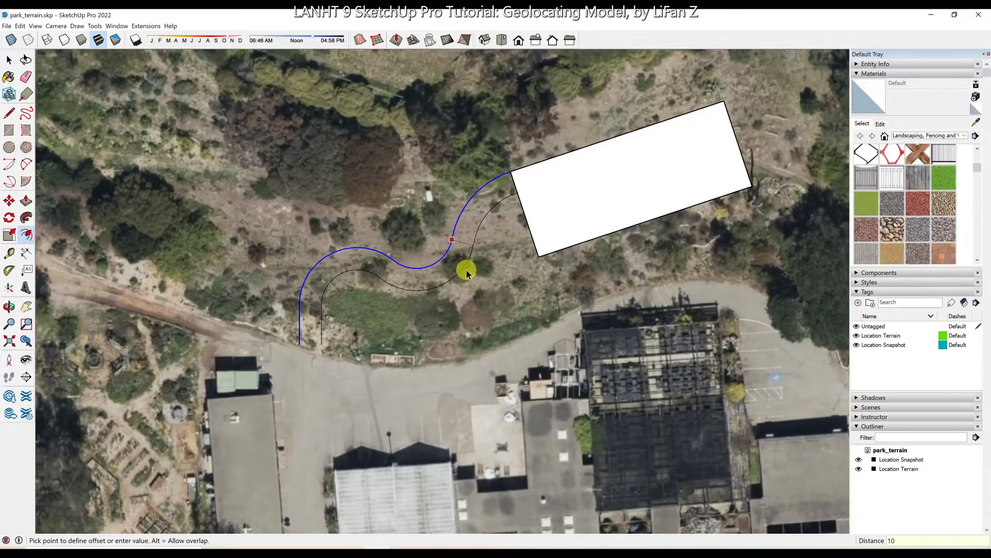
click(467, 271)
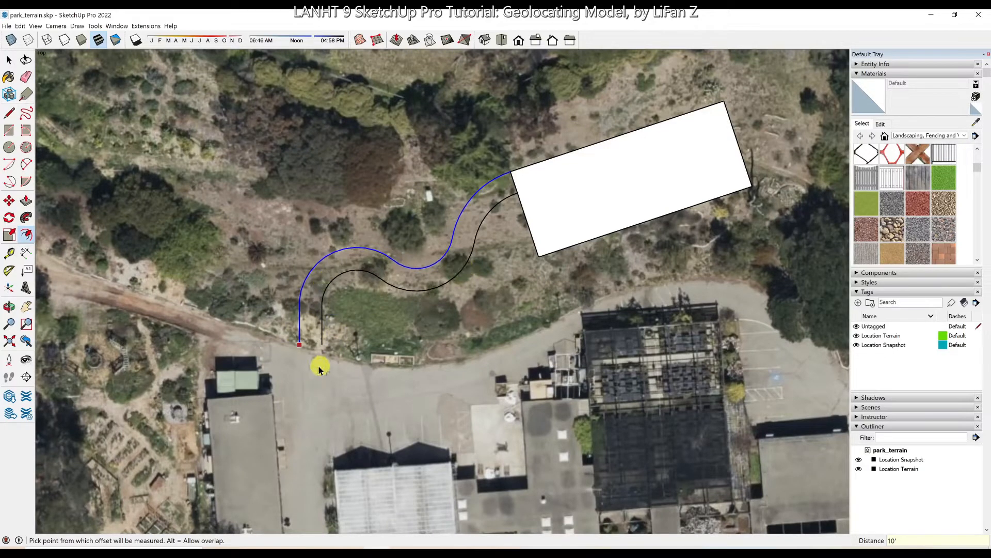
- Close the path's south end with a 10' line between its two edges so that it forms a face
key(l)
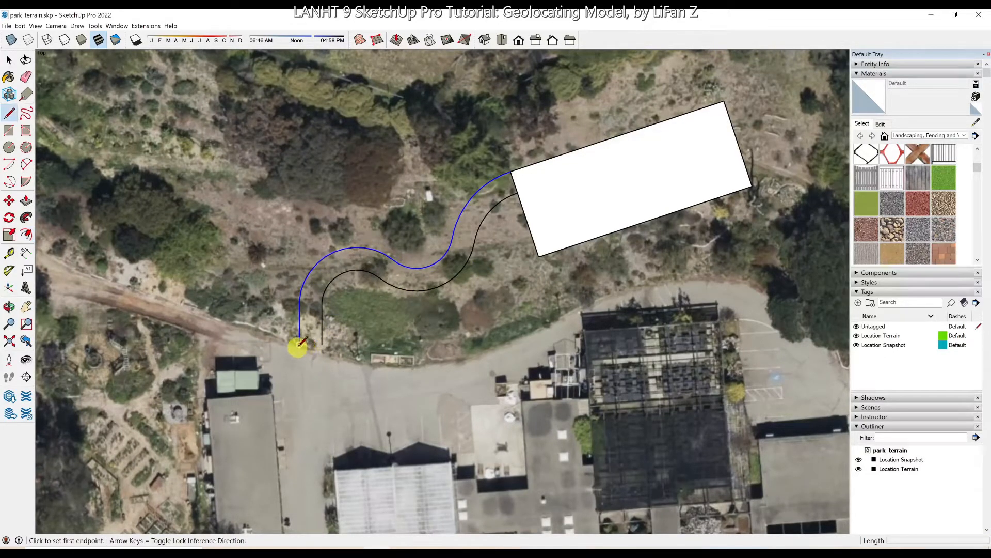
click(299, 345)
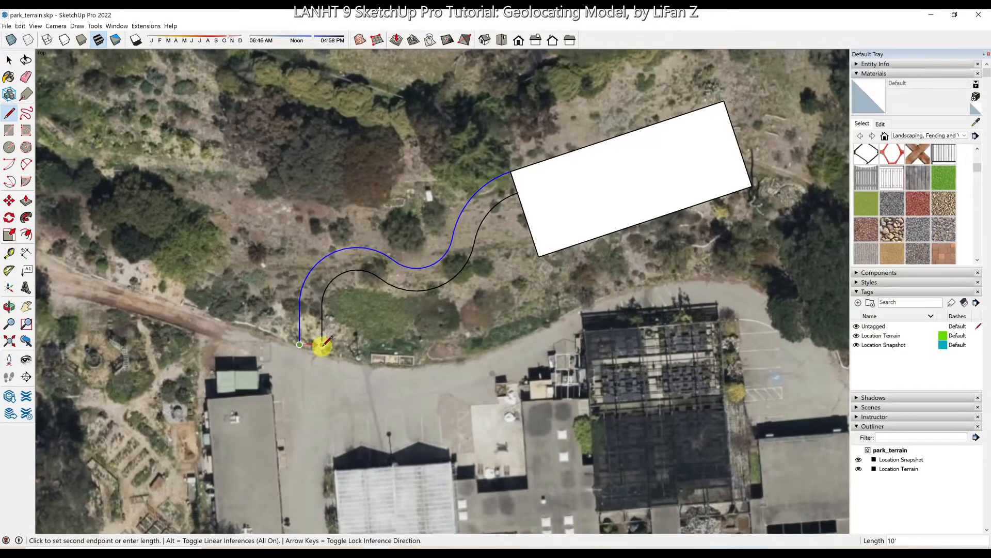
click(321, 344)
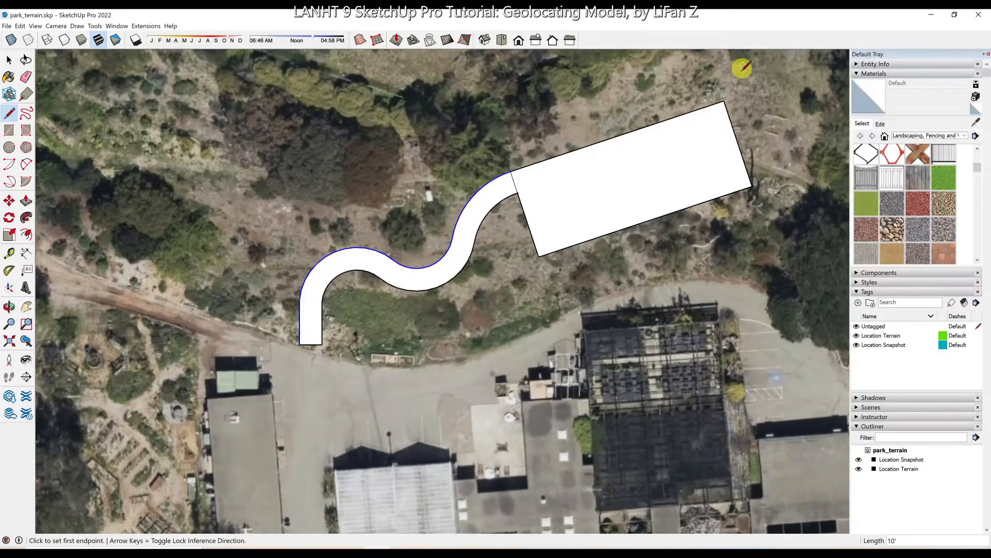
- Examine where the path meets the rectangle and how both faces overlap the snapshot from the top view and an orbited view
key(space)
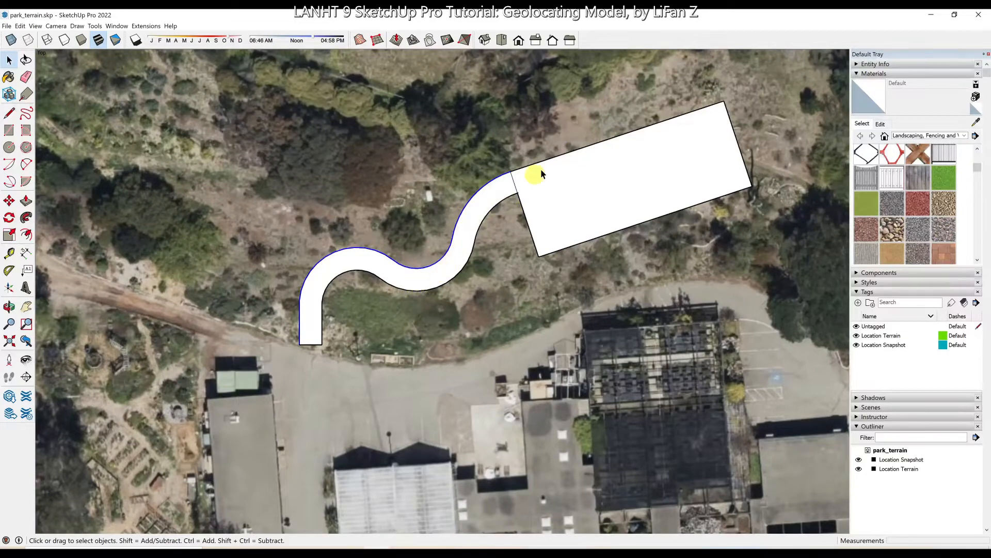
scroll(525, 186, up, 8)
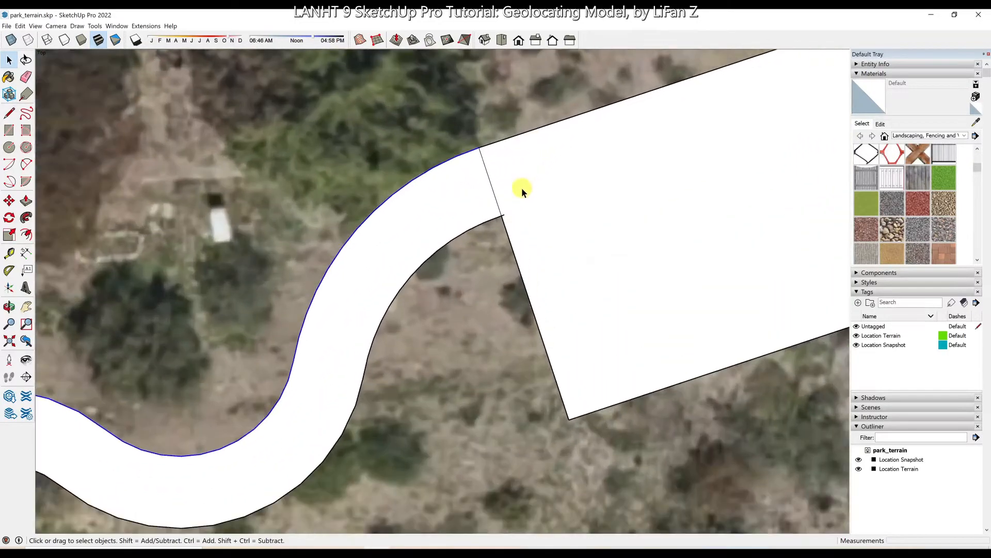
scroll(519, 190, up, 1)
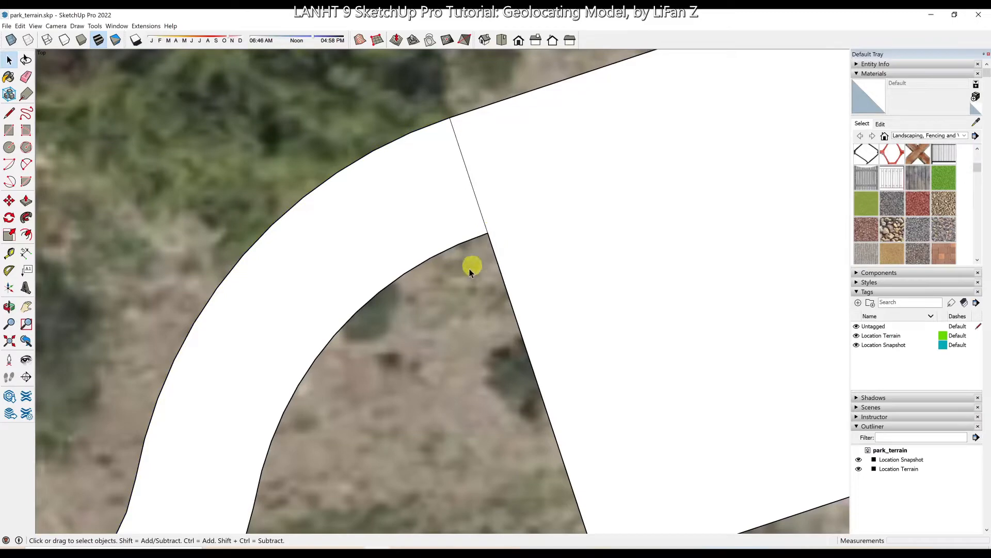
key(shift+z)
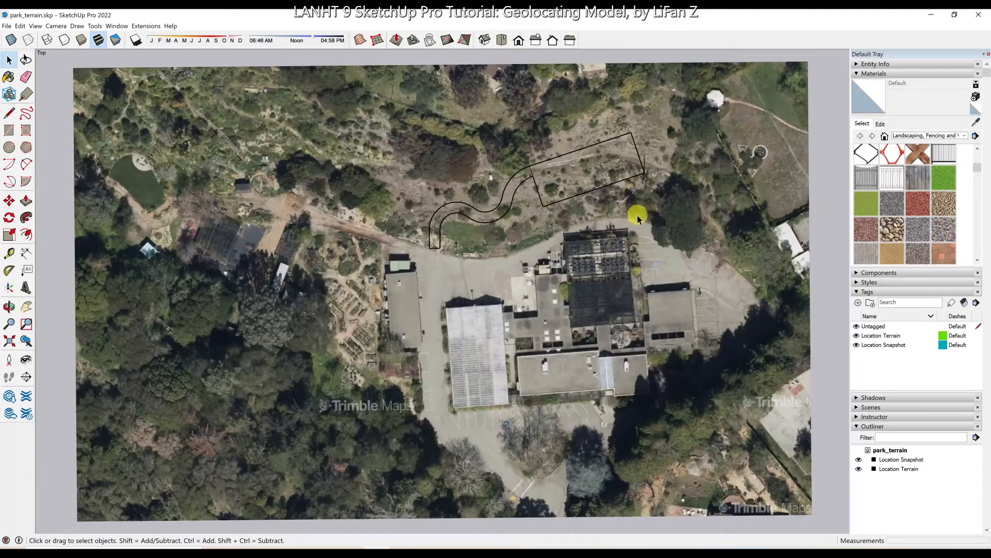
mouse_move(607, 192)
middle_down()
mouse_move(601, 209)
mouse_move(590, 195)
middle_up()
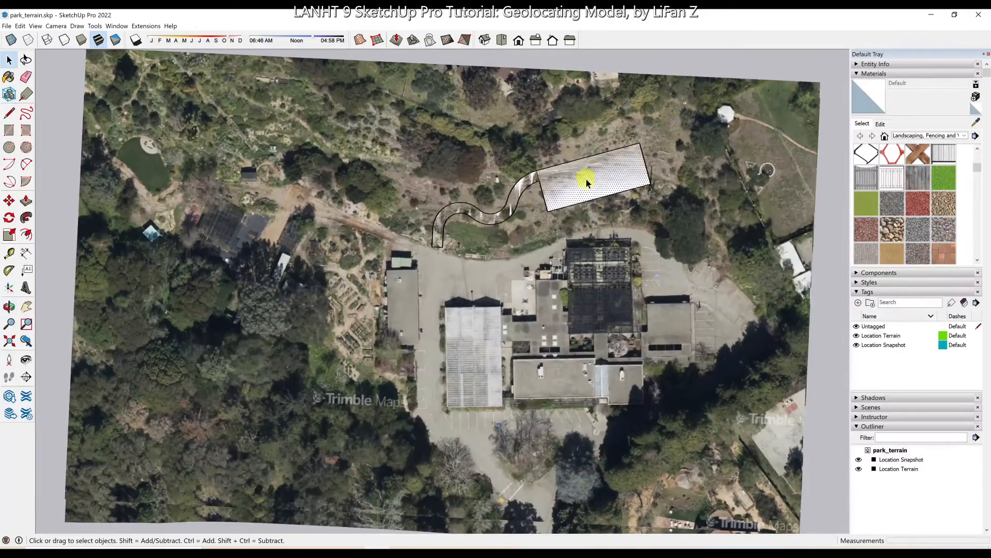
middle_drag(591, 217, 591, 239)
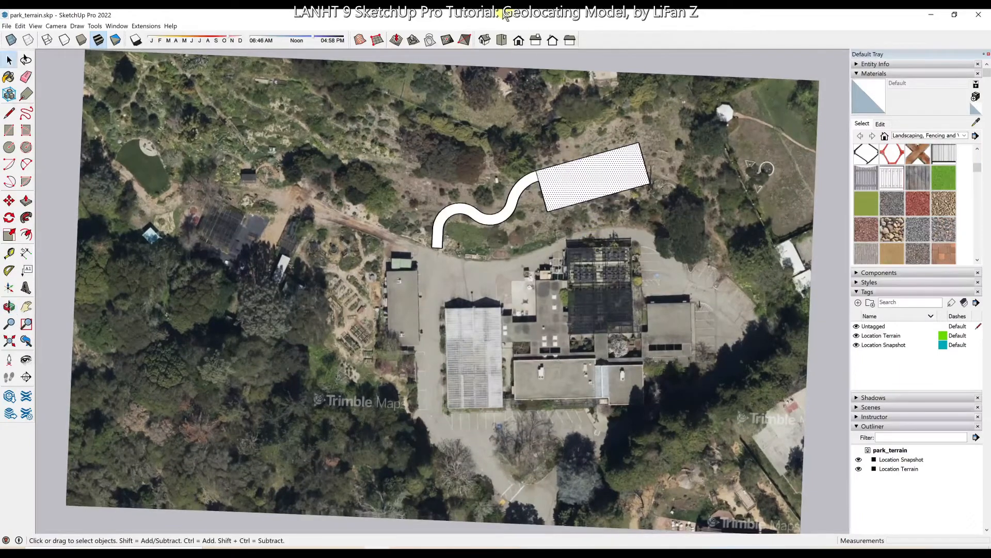
click(502, 39)
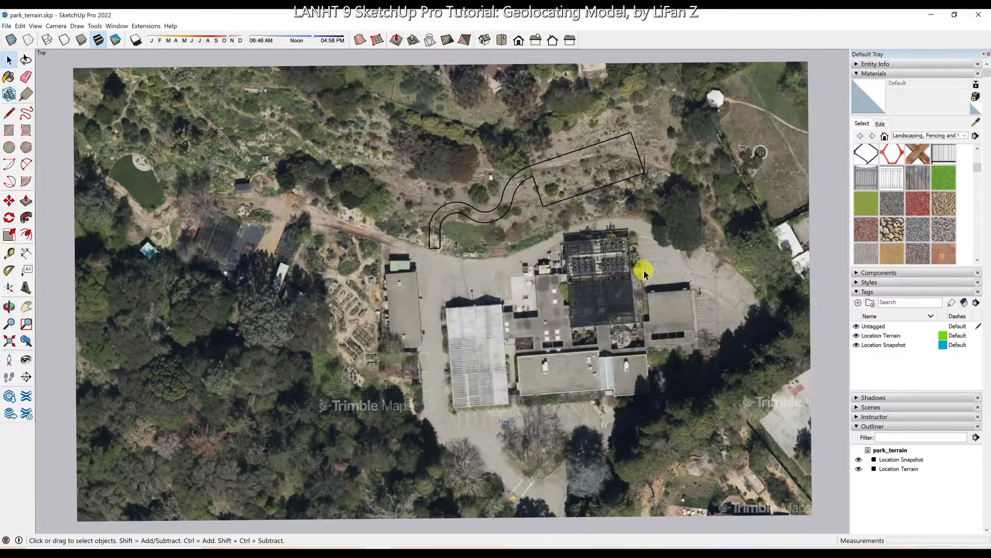
mouse_move(646, 261)
middle_down()
mouse_move(617, 222)
mouse_move(640, 191)
middle_up()
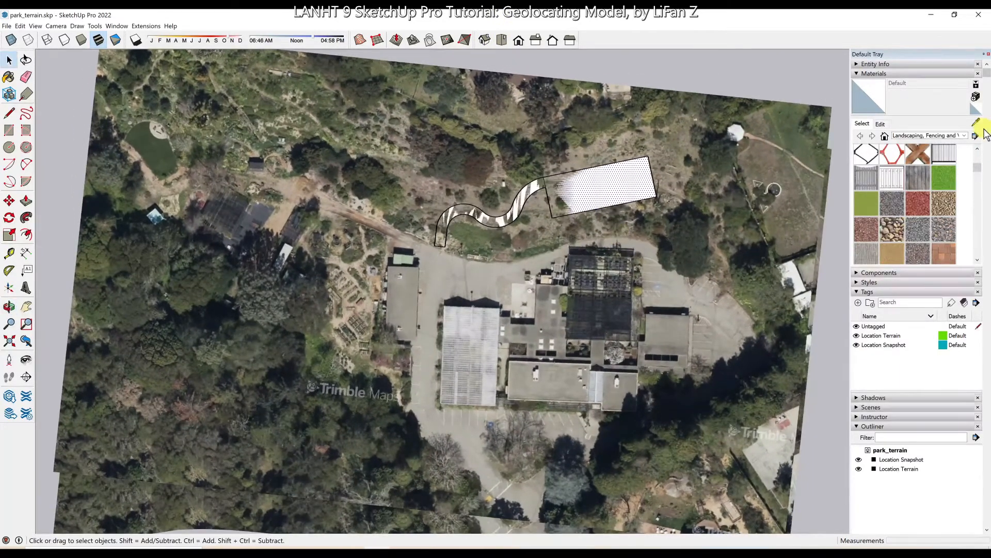
- Collapse the Materials list and hide the Location Snapshot tag, leaving the terrain and the park outline in an oblique view
click(856, 74)
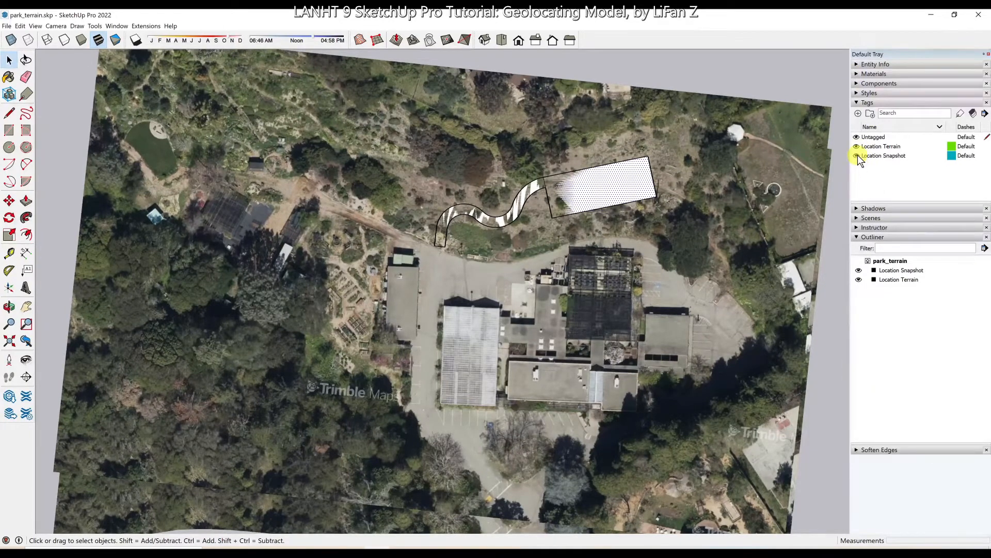
click(857, 155)
middle_drag(615, 363, 575, 303)
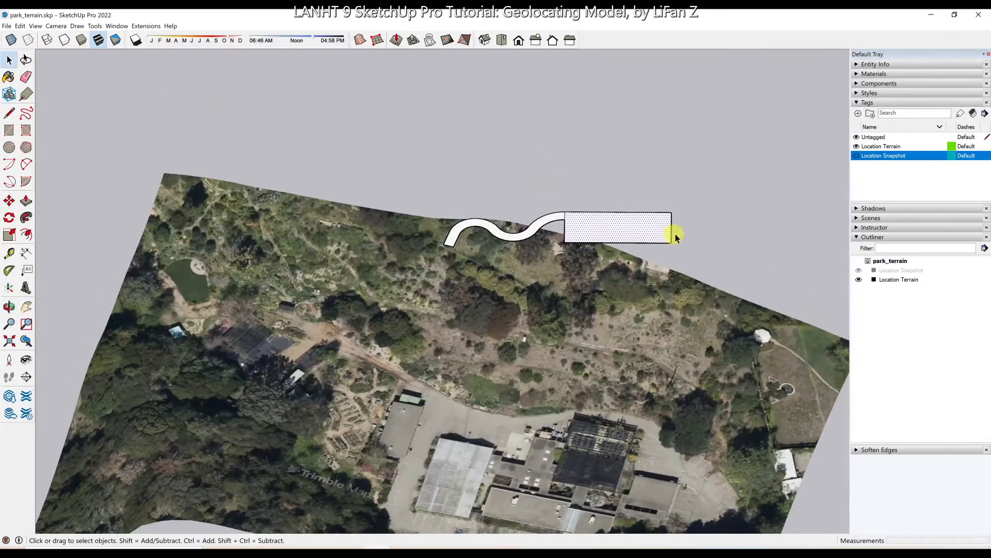
shift+middle_drag(736, 398, 661, 304)
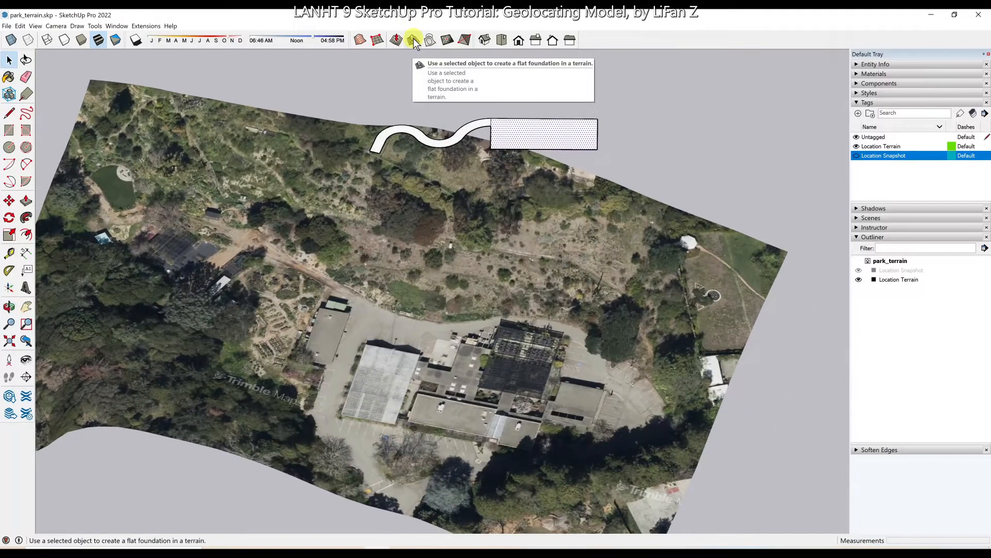
click(414, 38)
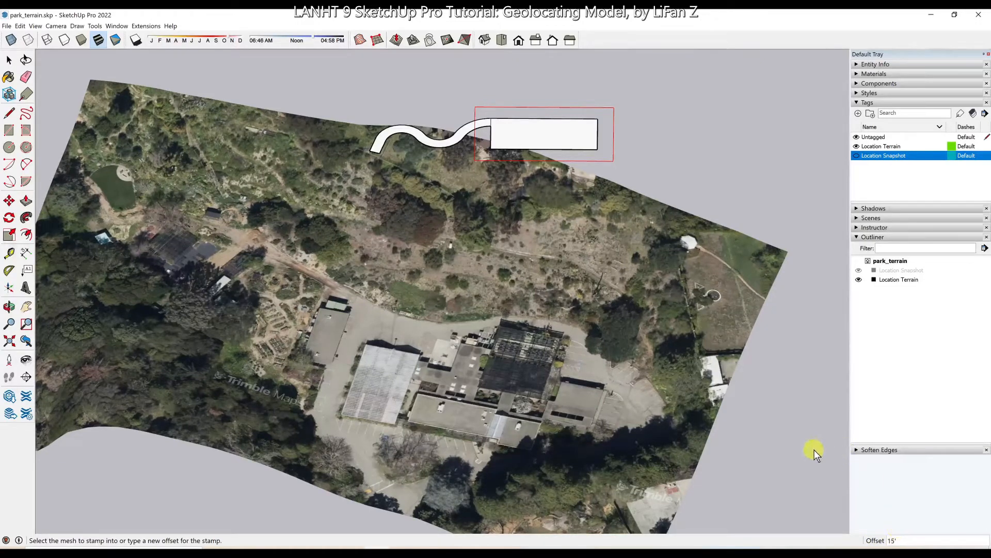
text(10)
click(415, 40)
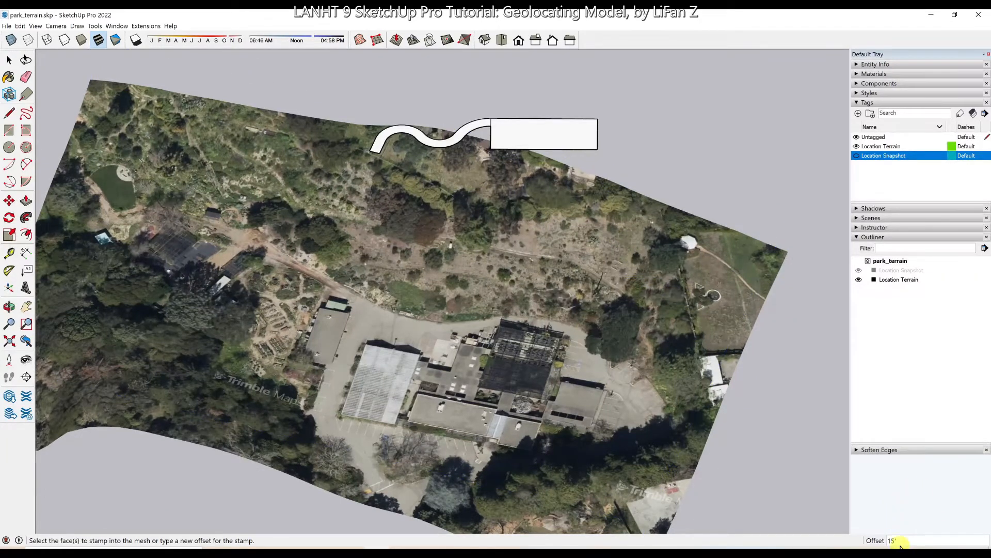
- Stamp the park rectangle into the Location Terrain mesh with a 15' offset
click(414, 40)
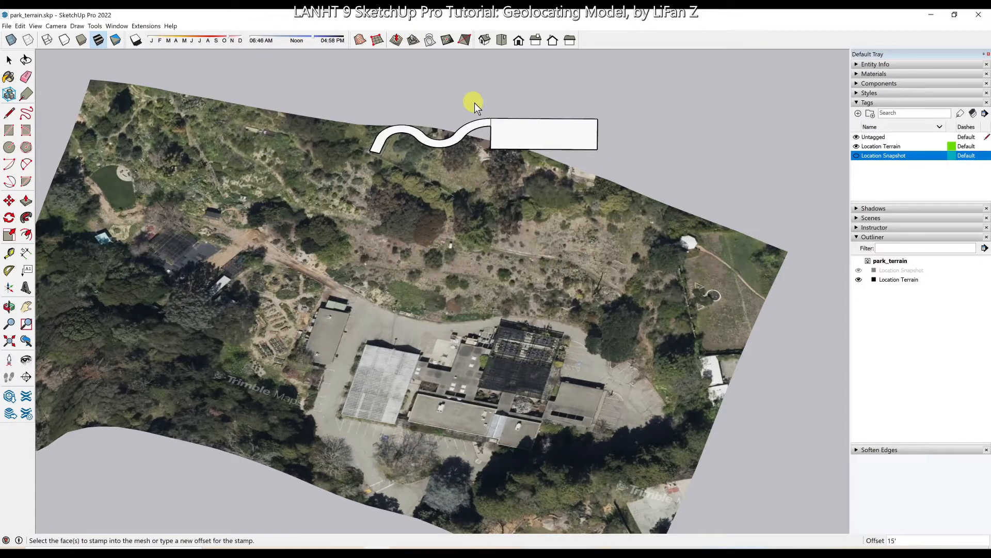
click(523, 134)
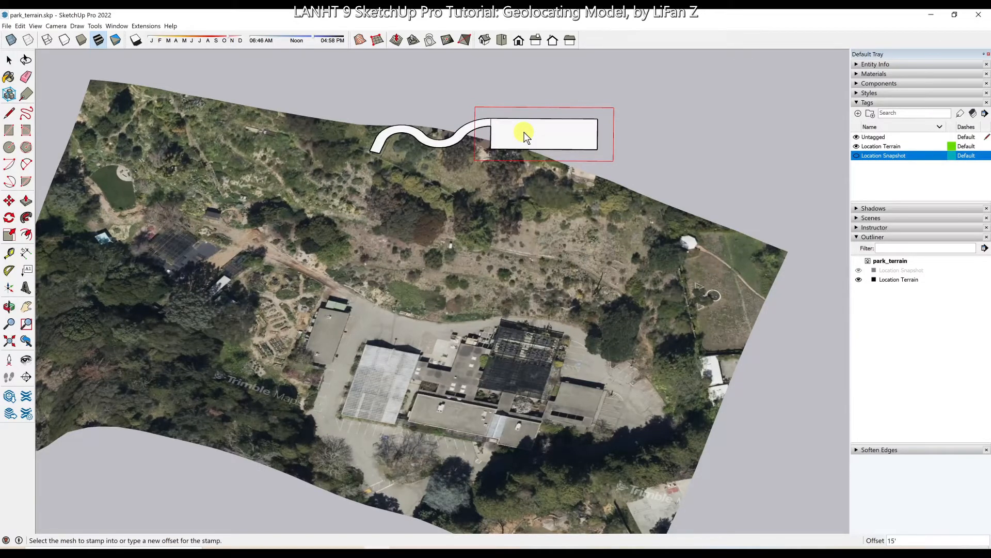
click(506, 269)
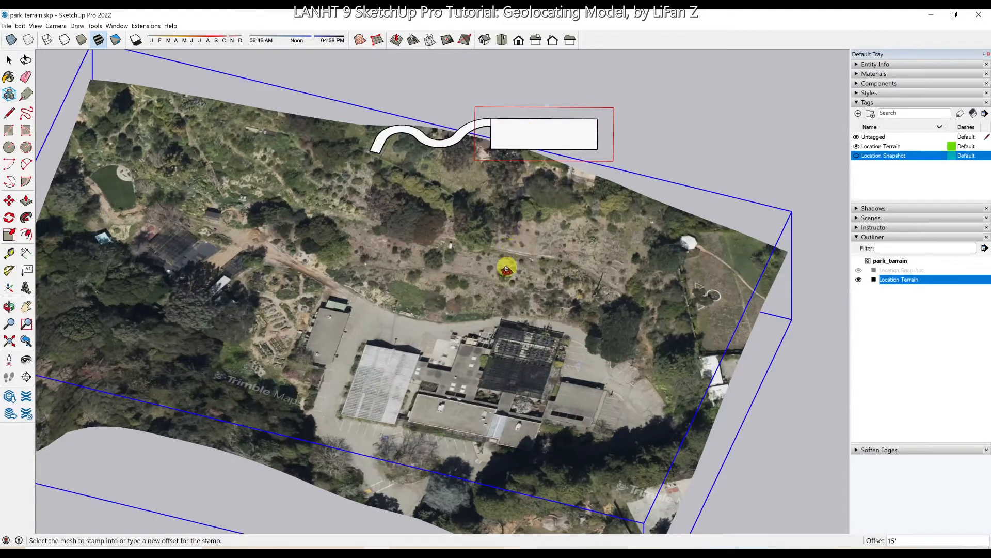
click(510, 264)
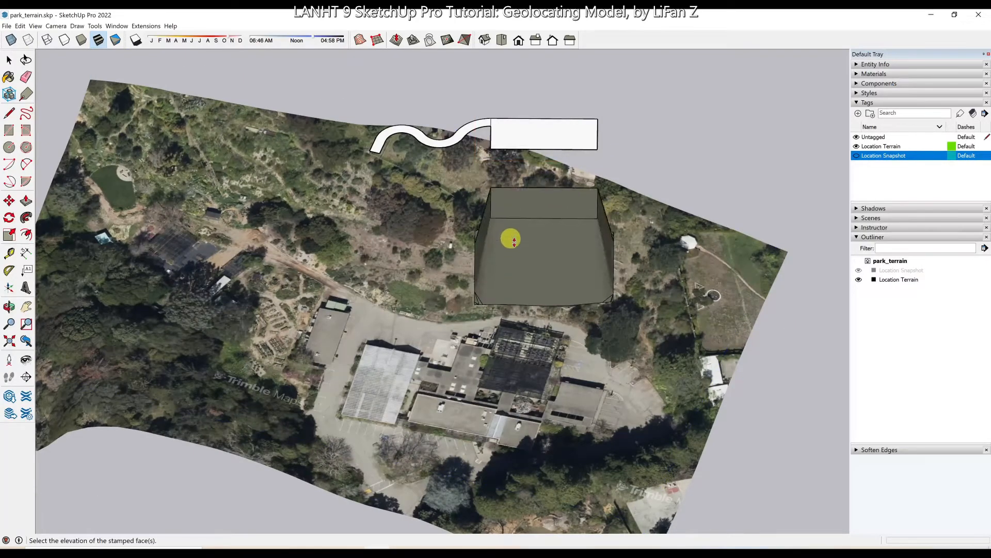
- Set the stamped pad's elevation close to the surrounding hillside, so its sides form gentle slopes into the terrain
click(501, 285)
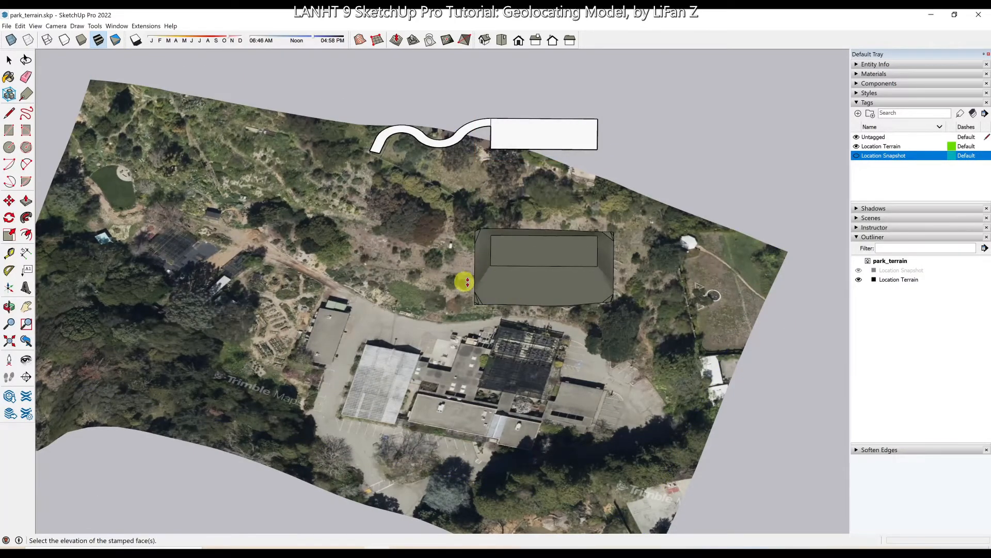
middle_drag(466, 278, 633, 217)
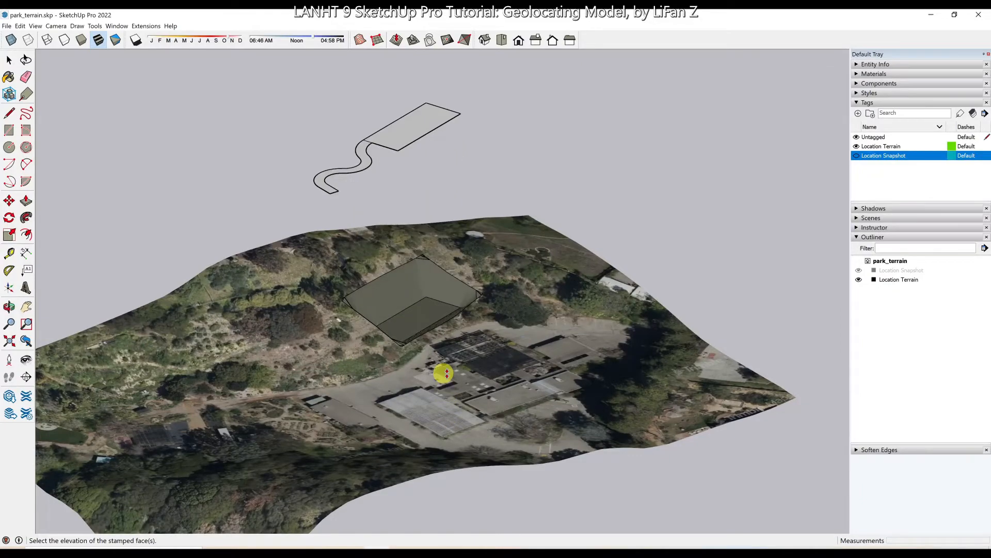
scroll(443, 373, up, 5)
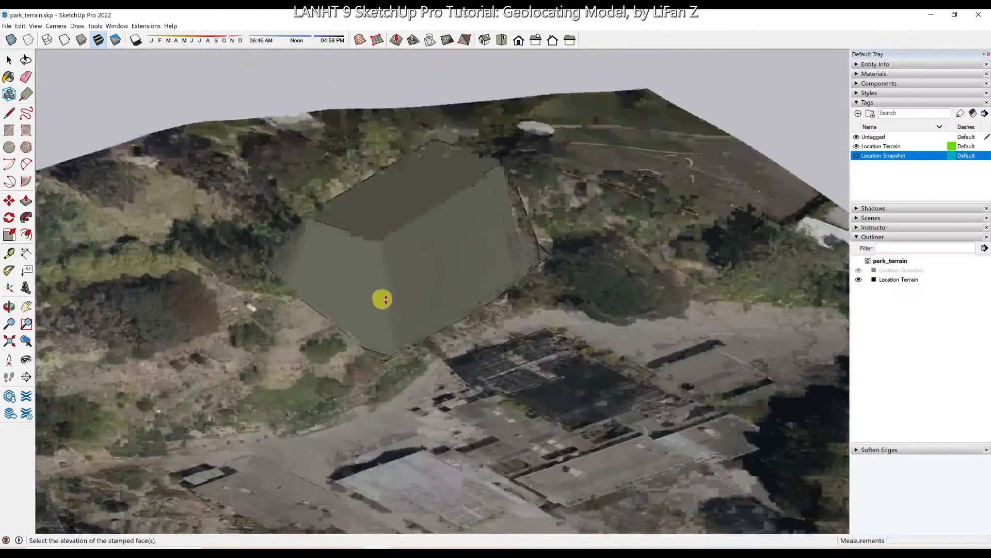
scroll(382, 301, up, 3)
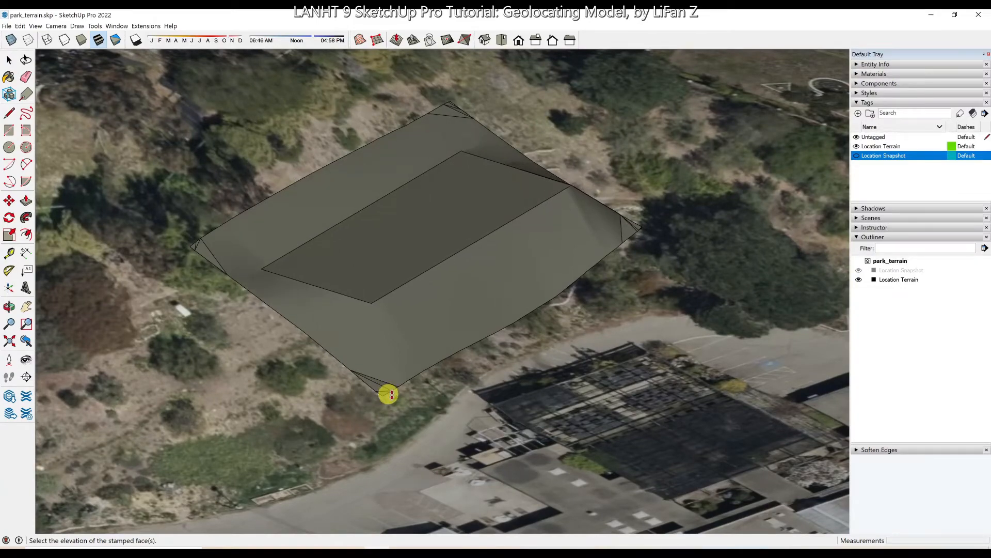
middle_drag(388, 395, 338, 410)
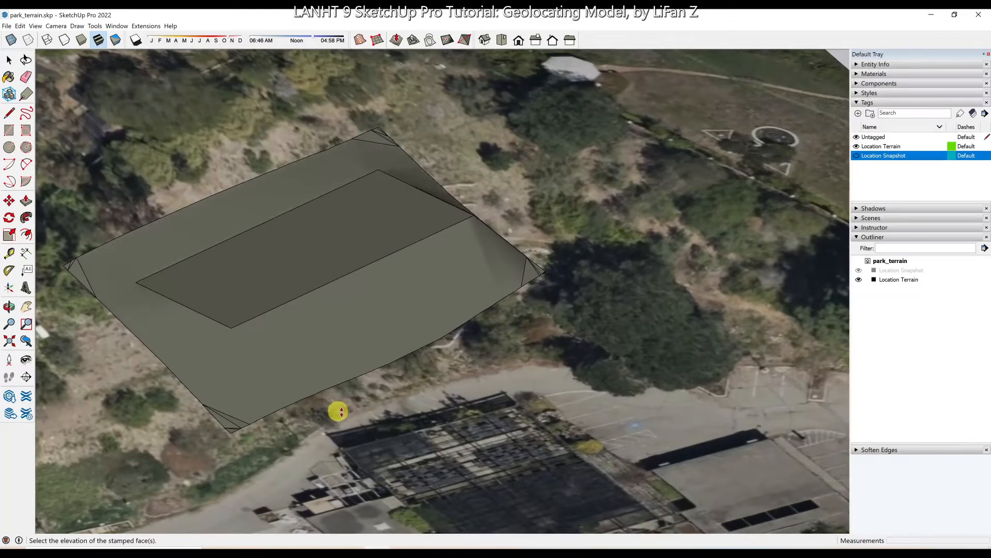
click(341, 417)
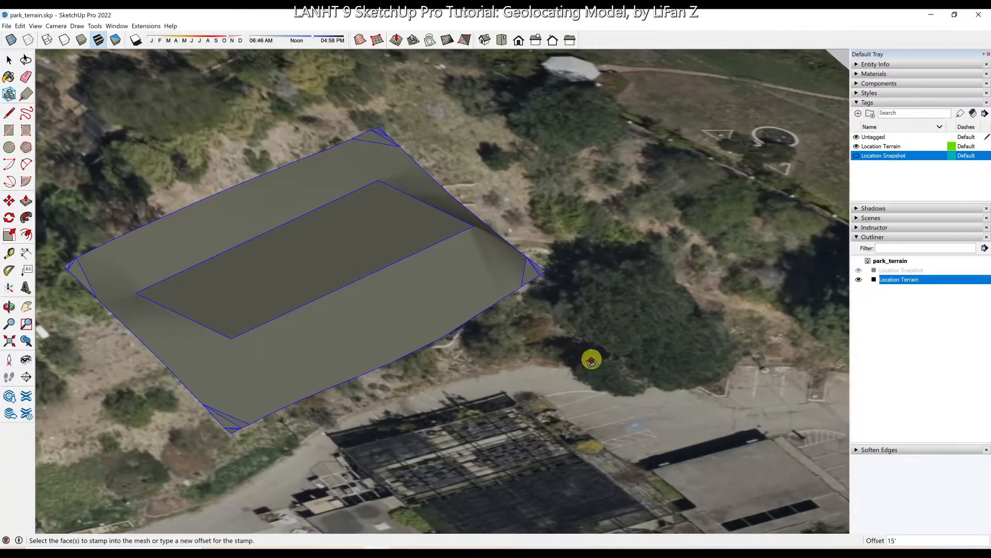
key(space)
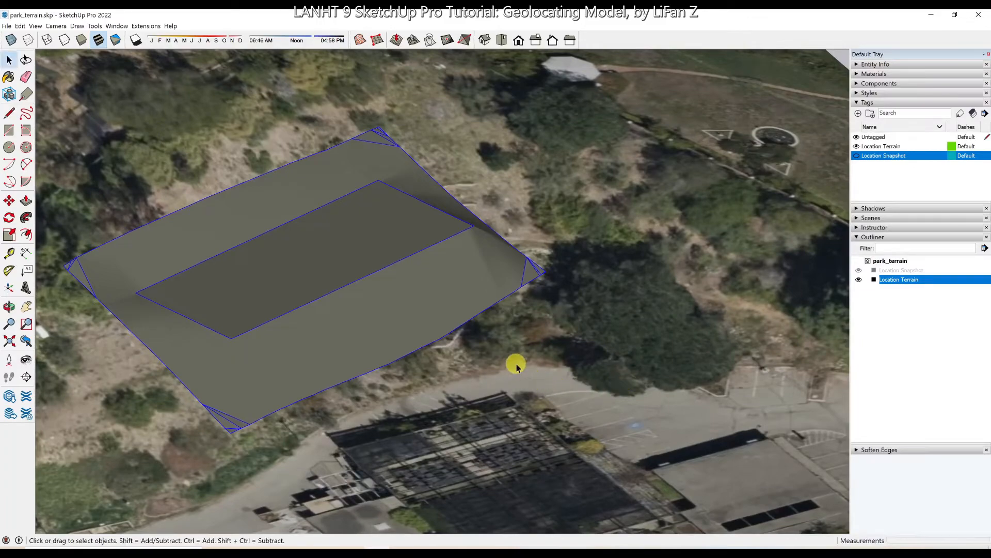
- Inspect the stamped pad's slopes and turn on hidden geometry for the terrain
middle_drag(542, 361, 656, 327)
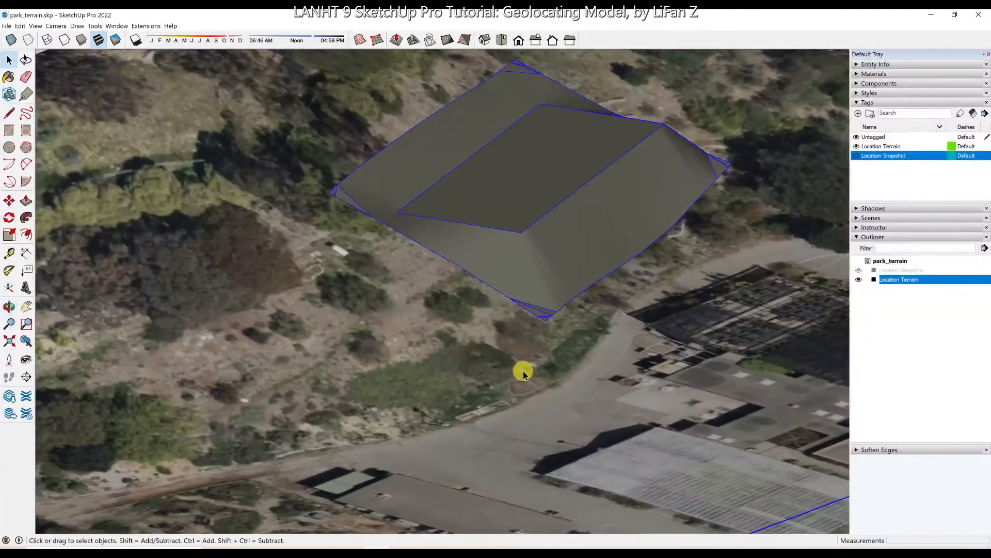
middle_drag(523, 373, 394, 409)
scroll(453, 372, up, 6)
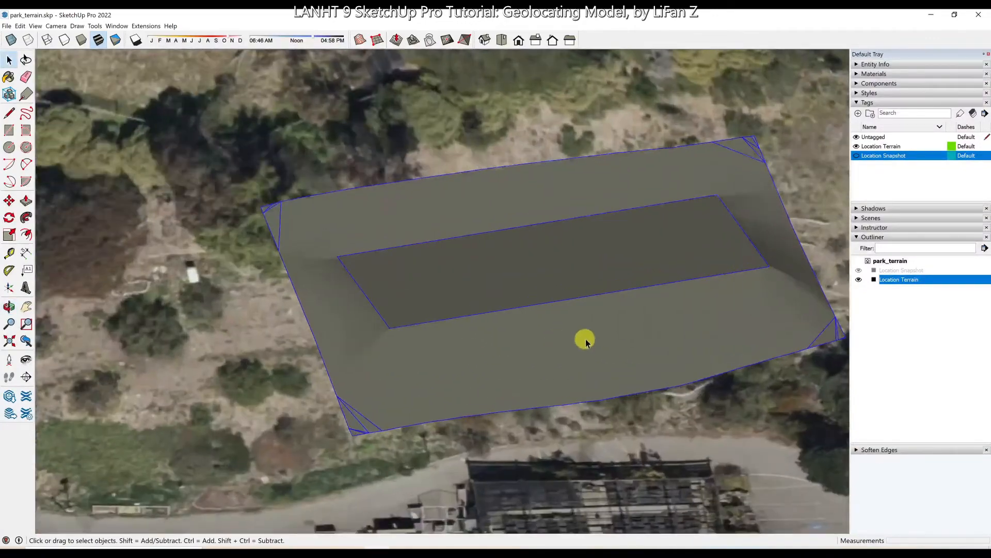
shift+middle_drag(633, 312, 587, 325)
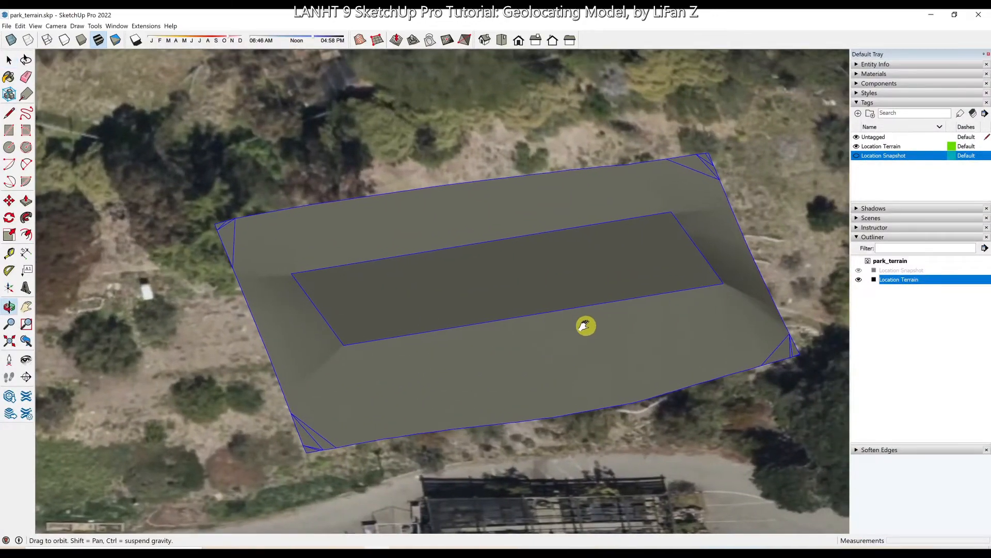
scroll(338, 447, up, 2)
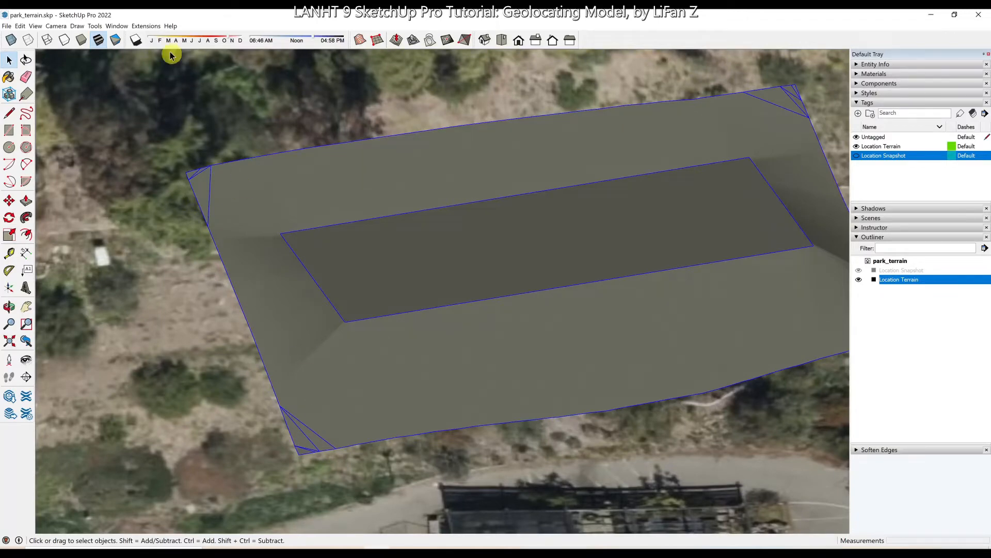
click(35, 25)
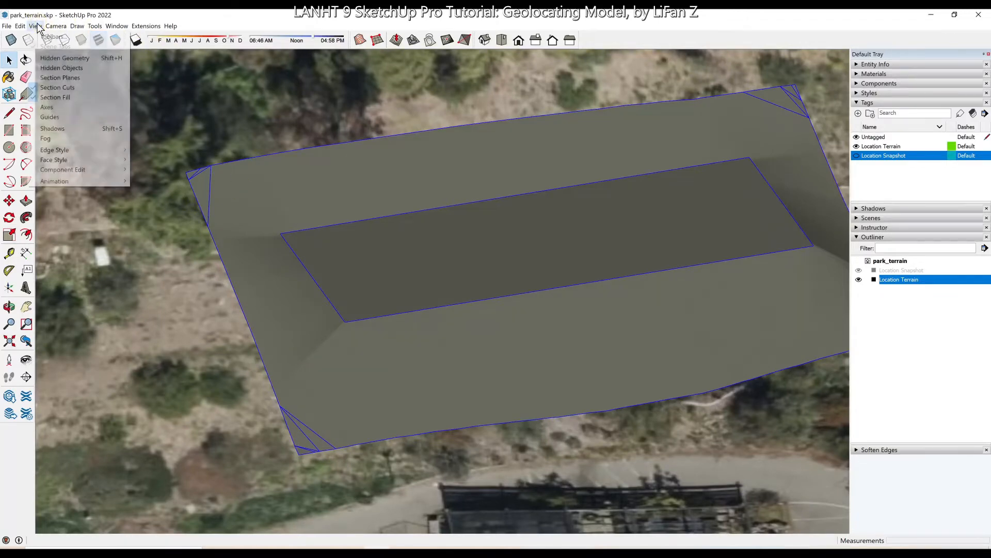
click(34, 58)
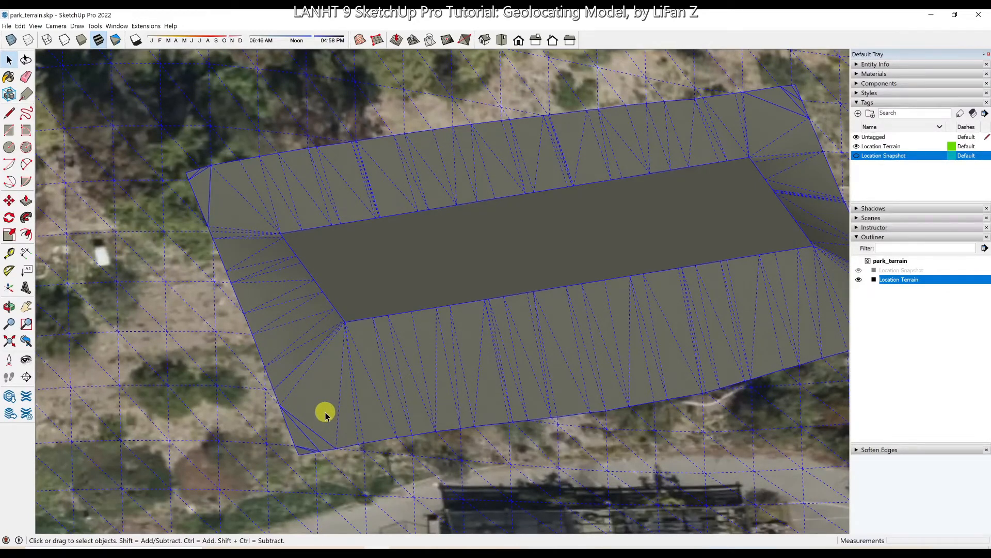
- Open the terrain group for editing, try deleting a solid diagonal edge at the stamp's southwest corner, and undo the deletion
click(319, 433)
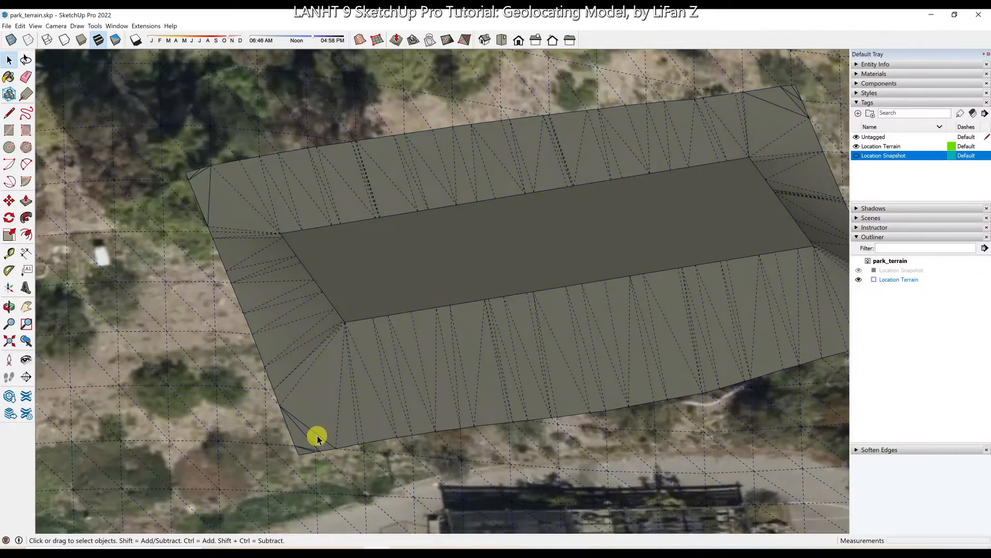
key(Delete)
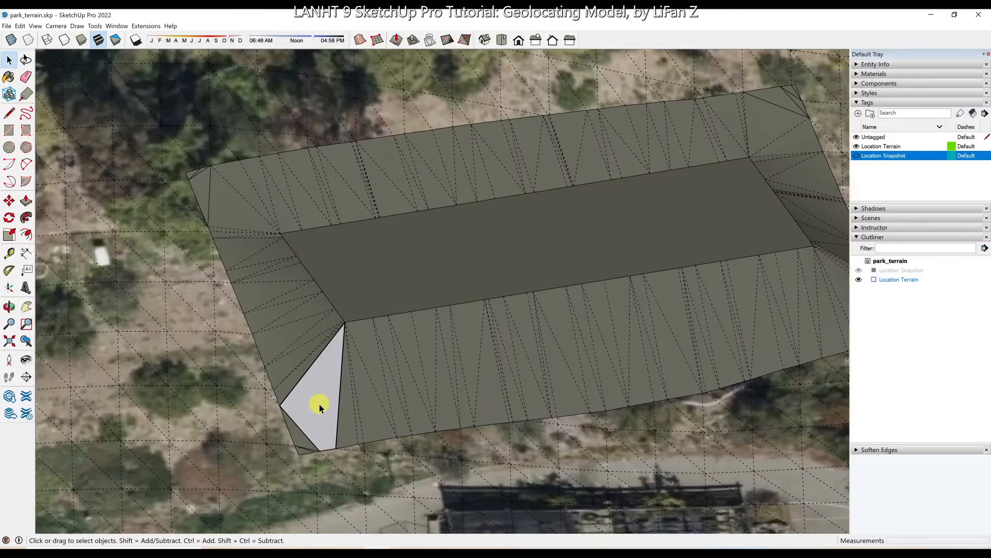
key(ctrl+z)
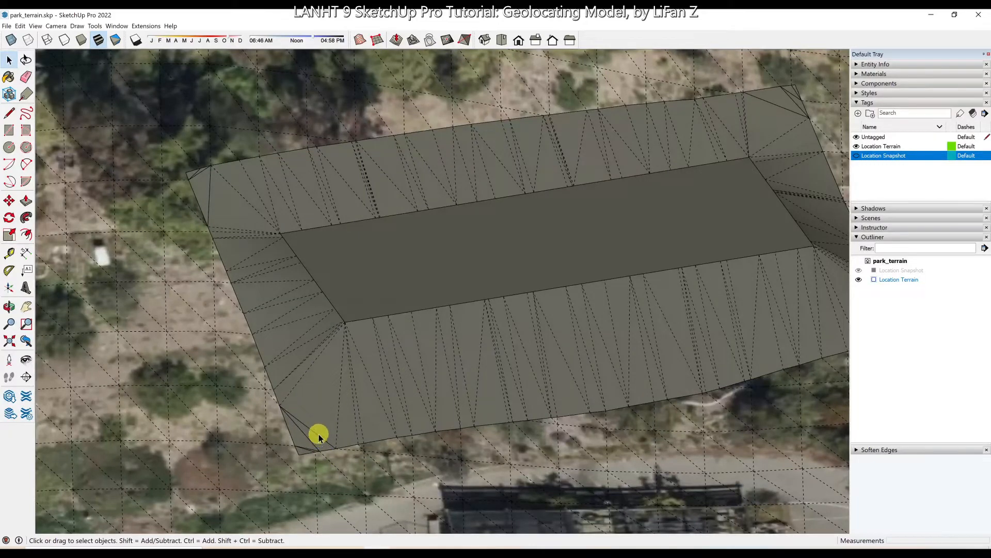
- Soften the solid diagonal edges at the southwest and northwest corners of the stamped area with the Eraser
key(e)
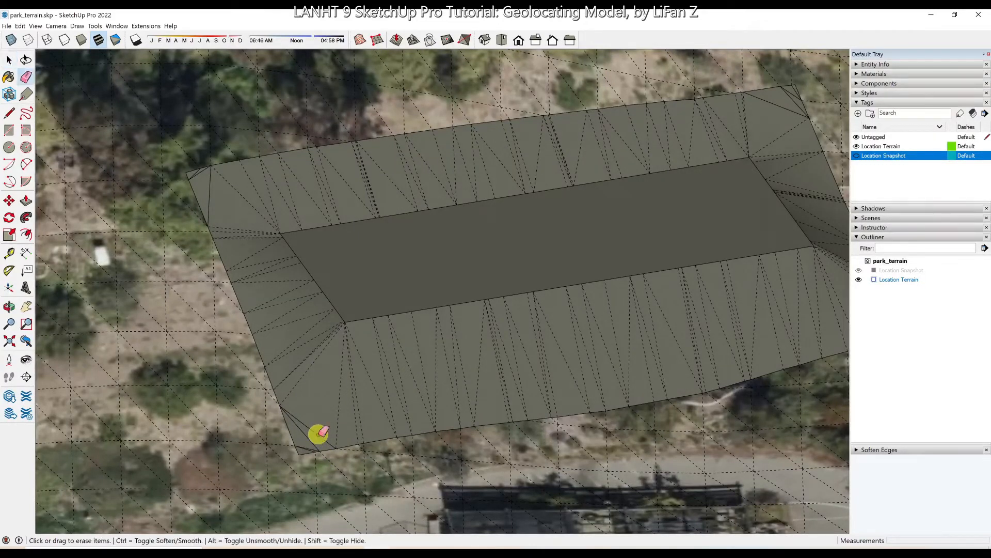
key(ctrl)
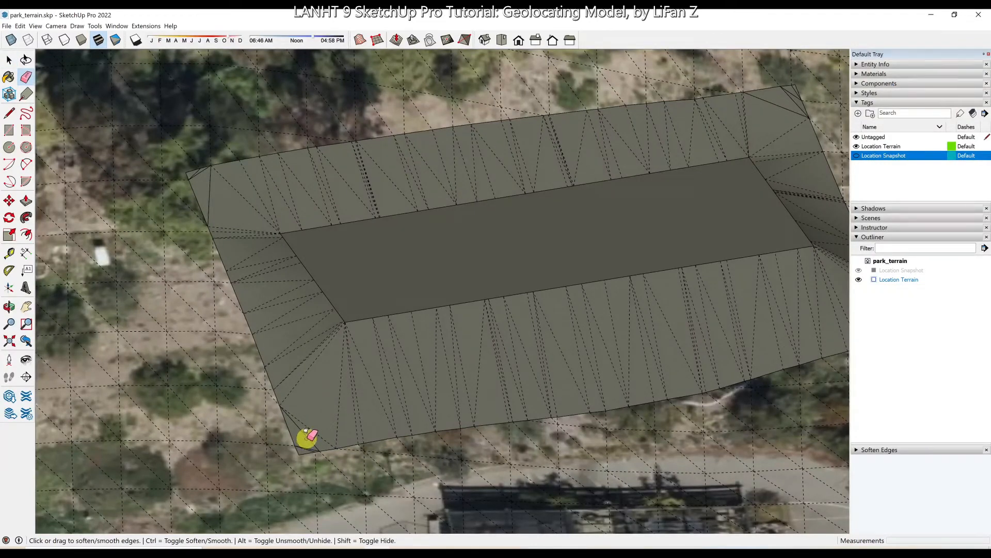
ctrl+click(308, 437)
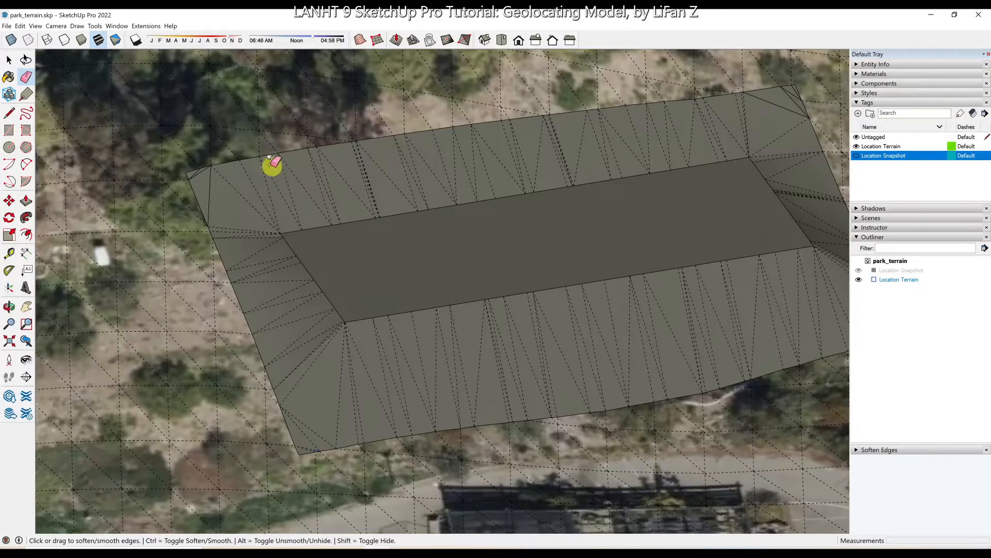
ctrl+click(192, 172)
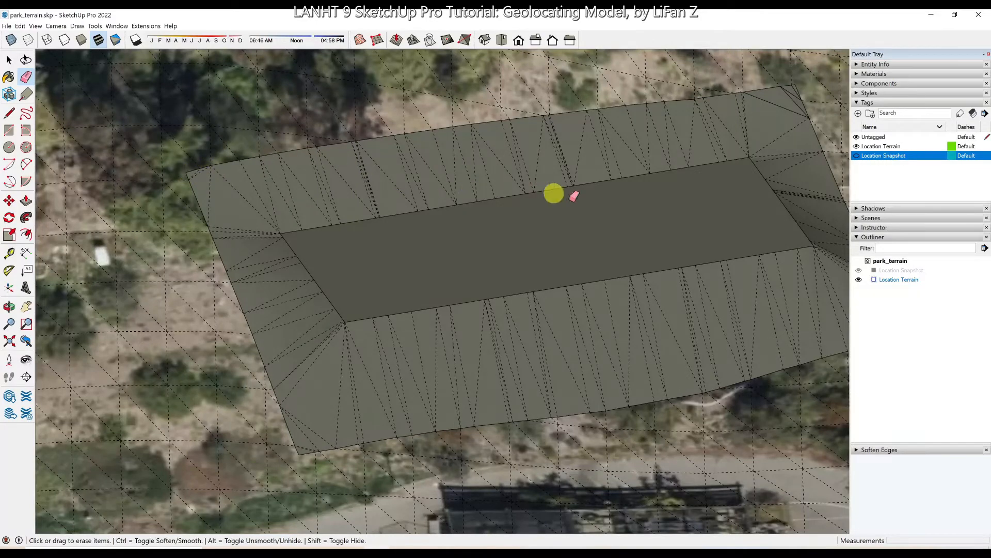
- Soften the solid diagonal edges at the stamped area's southeast corner with the Eraser
key(o)
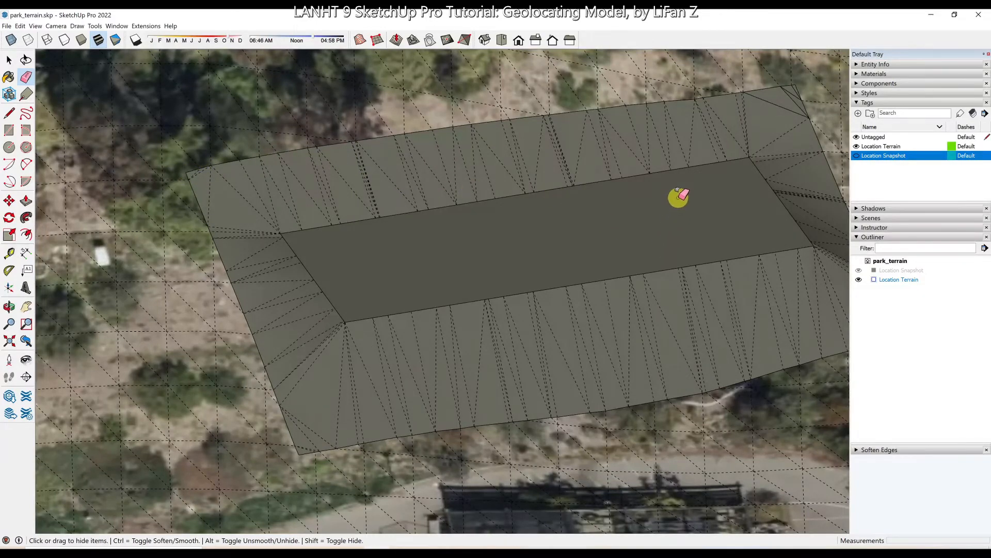
mouse_move(678, 199)
mouse_down()
mouse_move(365, 289)
mouse_move(318, 316)
mouse_up()
key(e)
scroll(548, 462, up, 6)
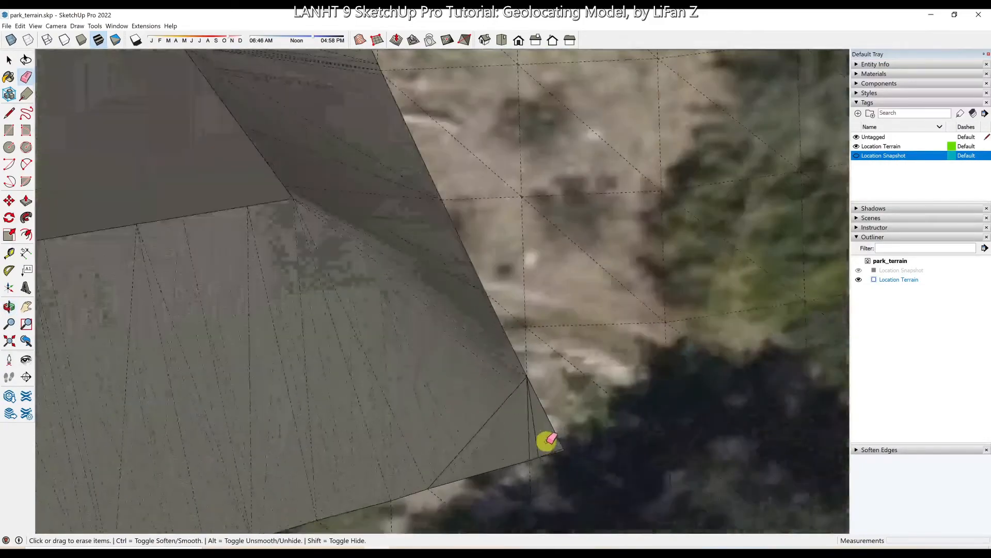
mouse_move(546, 440)
ctrl+mouse_down()
mouse_move(487, 402)
mouse_move(549, 444)
ctrl+mouse_up()
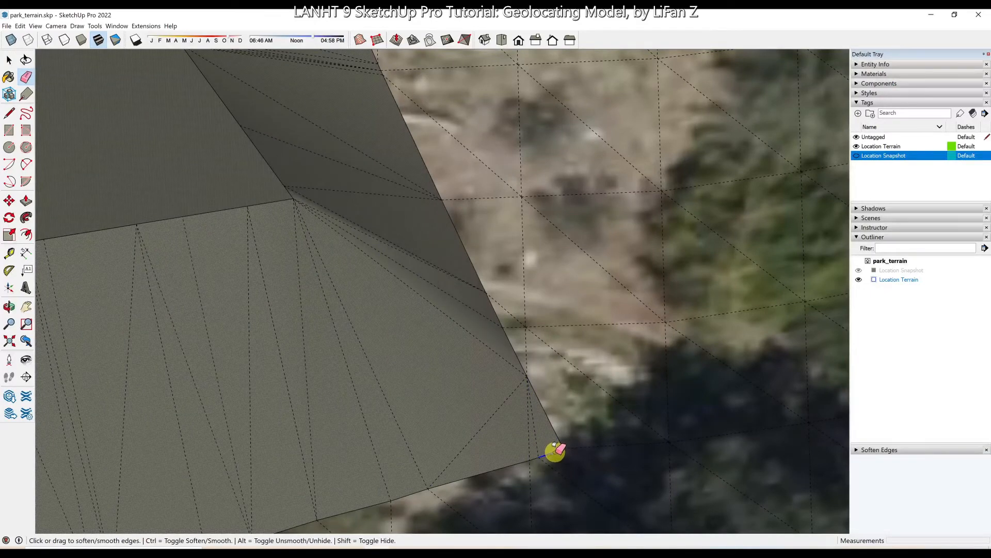
scroll(405, 159, down, 3)
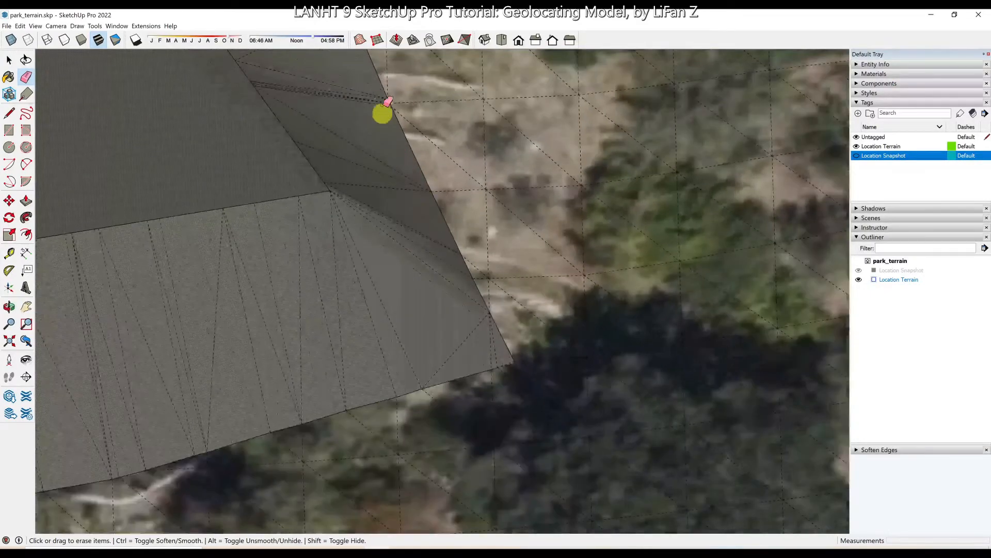
scroll(385, 106, down, 1)
- Soften the solid diagonal edges at the stamped area's northeast corner with the Eraser
key(shift+z)
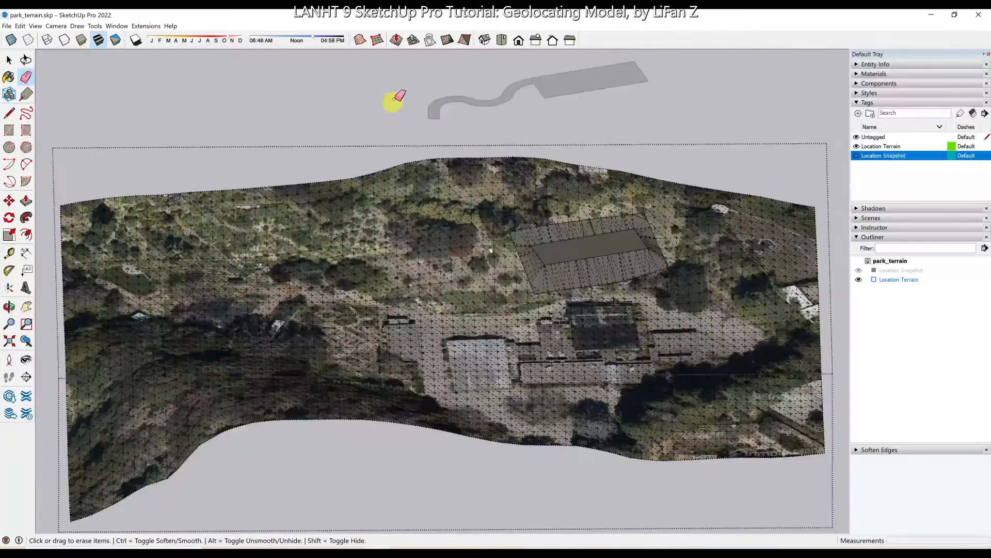
scroll(666, 192, up, 5)
scroll(618, 210, up, 6)
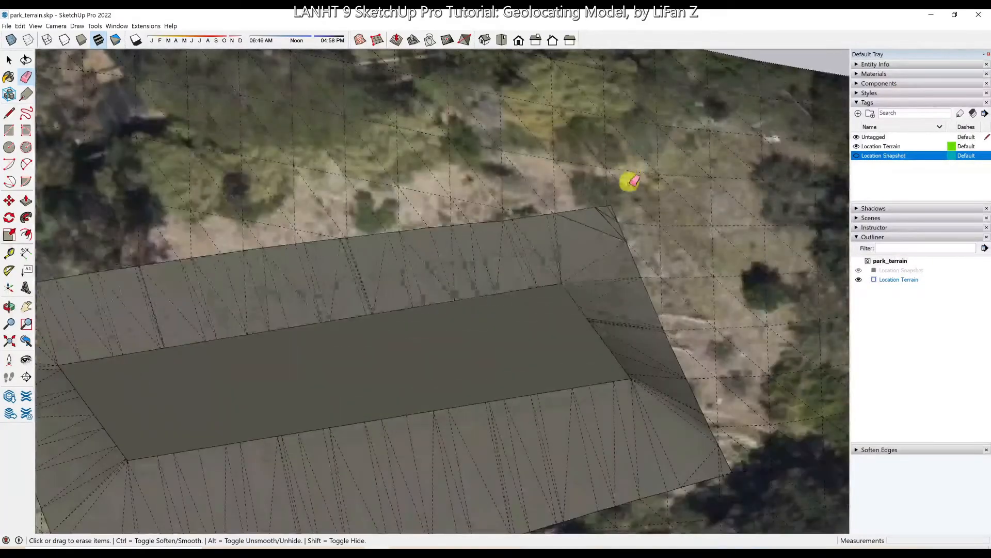
key(ctrl)
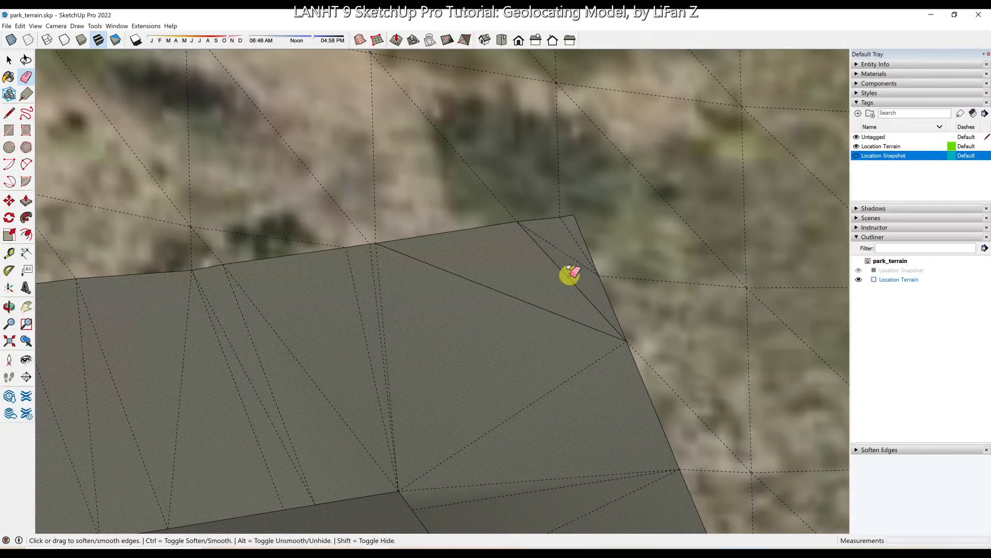
mouse_move(568, 274)
ctrl+mouse_down()
mouse_move(526, 323)
mouse_move(531, 311)
ctrl+mouse_up()
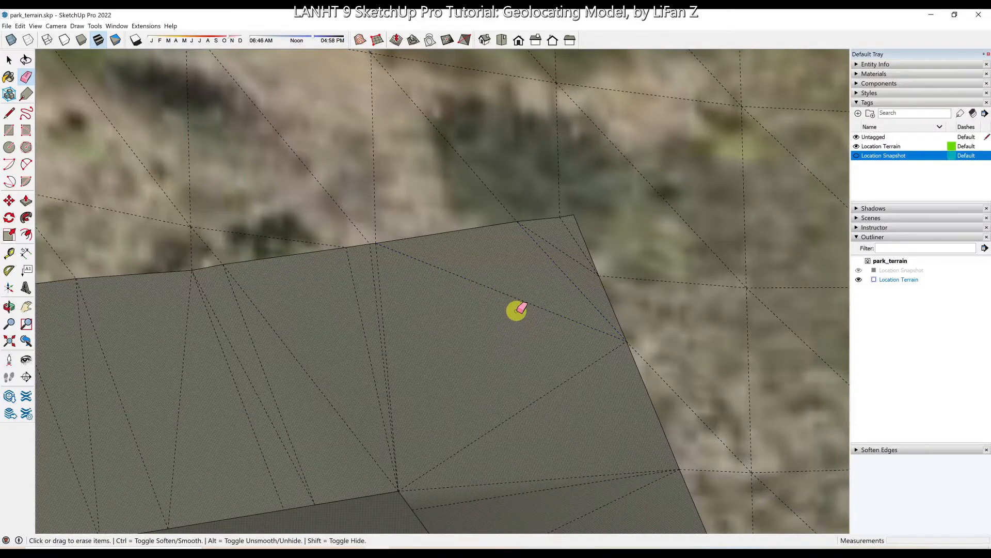
- Turn off the display of hidden geometry and close the terrain group
scroll(518, 316, down, 10)
scroll(656, 204, up, 5)
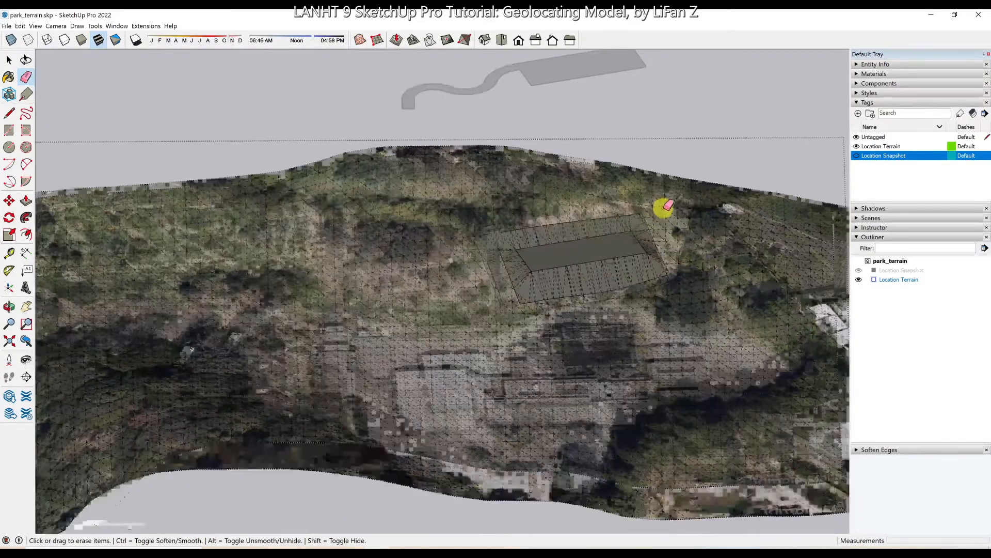
scroll(646, 225, up, 2)
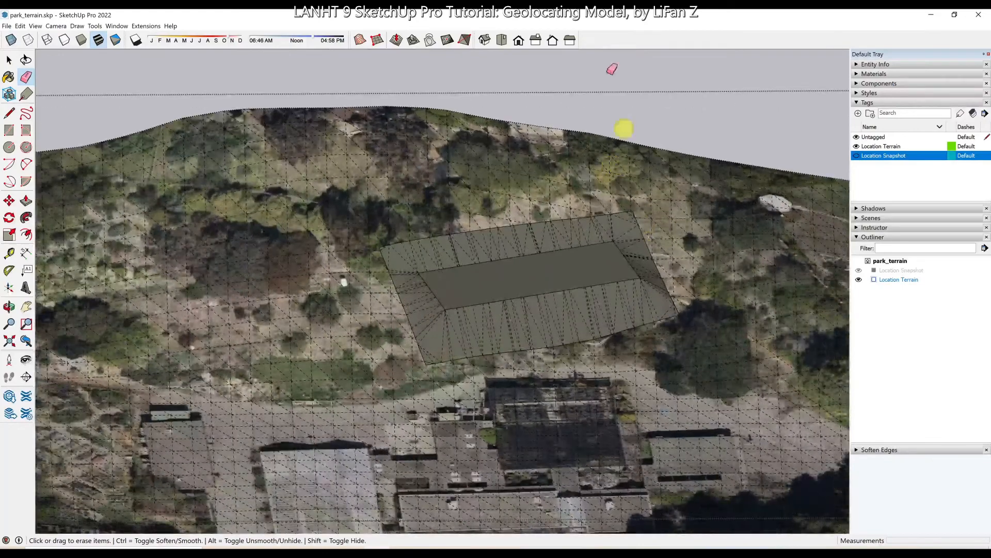
click(35, 25)
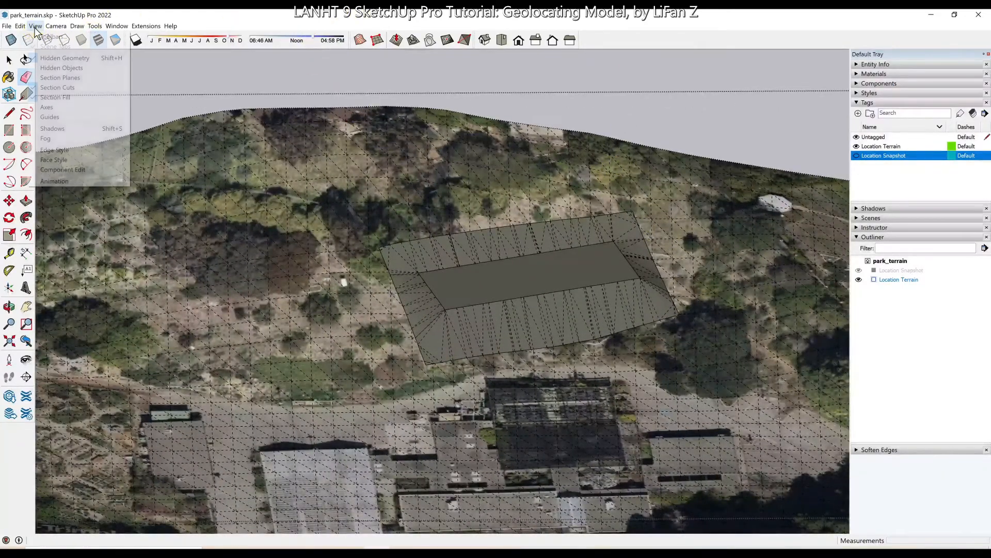
click(33, 59)
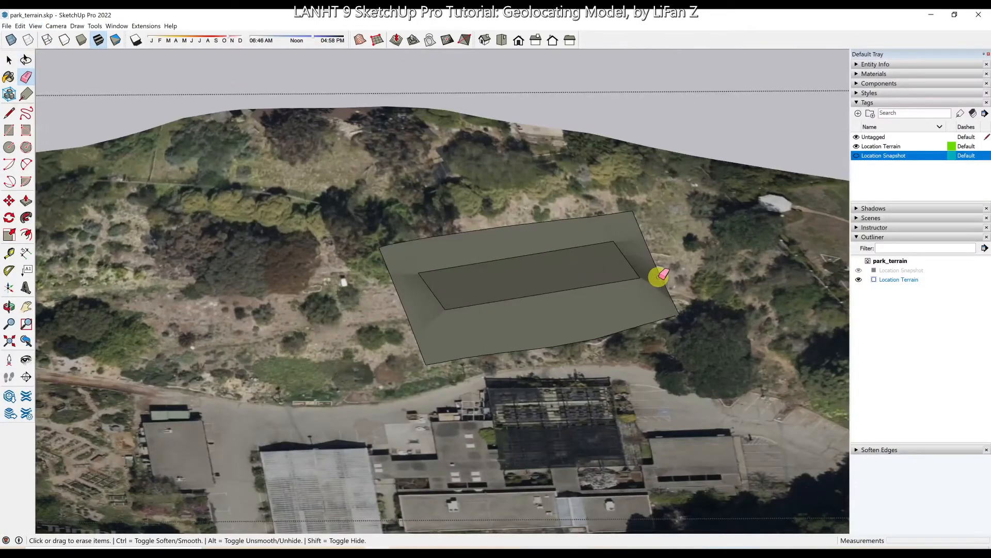
middle_drag(658, 276, 471, 312)
drag(670, 271, 465, 273)
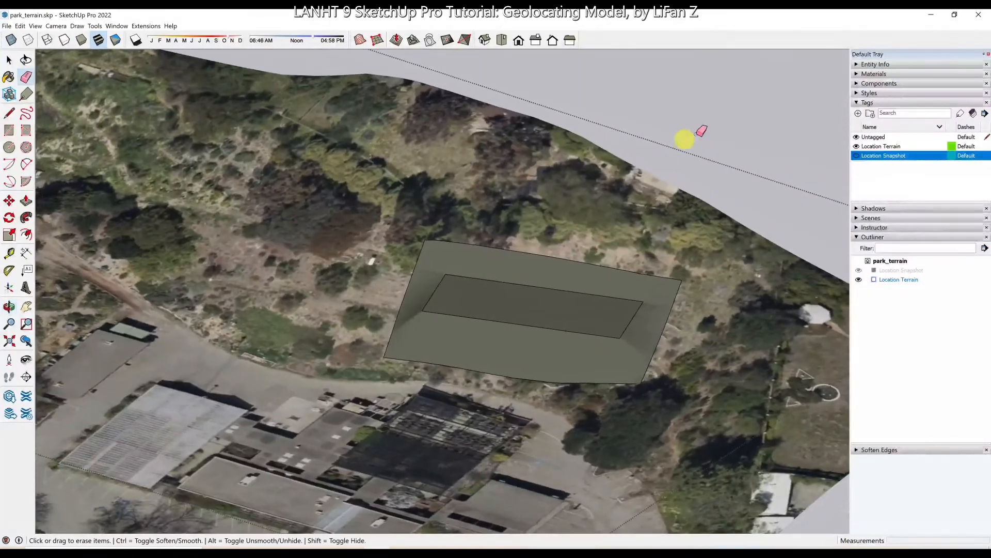
key(space)
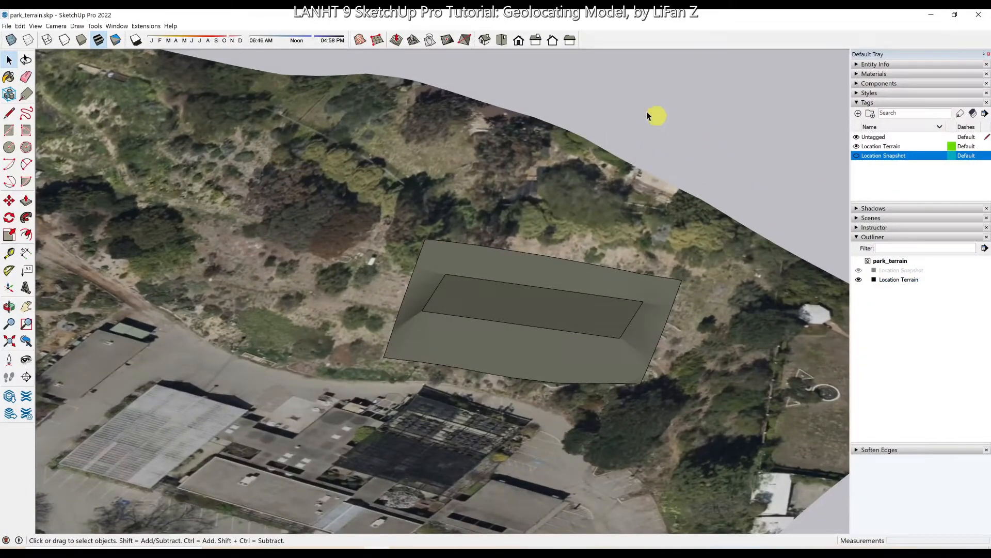
- Drape the winding path's outline from the flat face above onto the terrain mesh
key(shift+z)
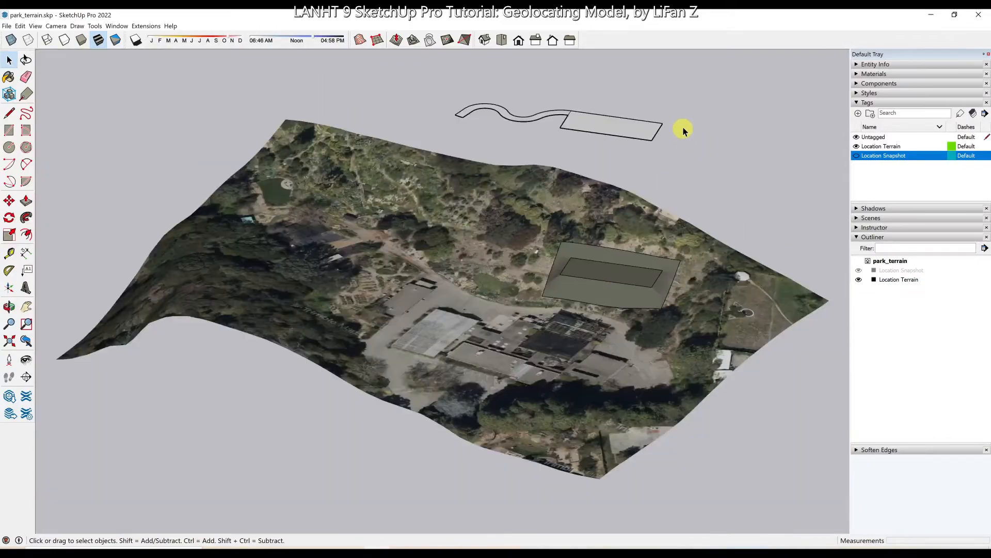
scroll(660, 93, up, 5)
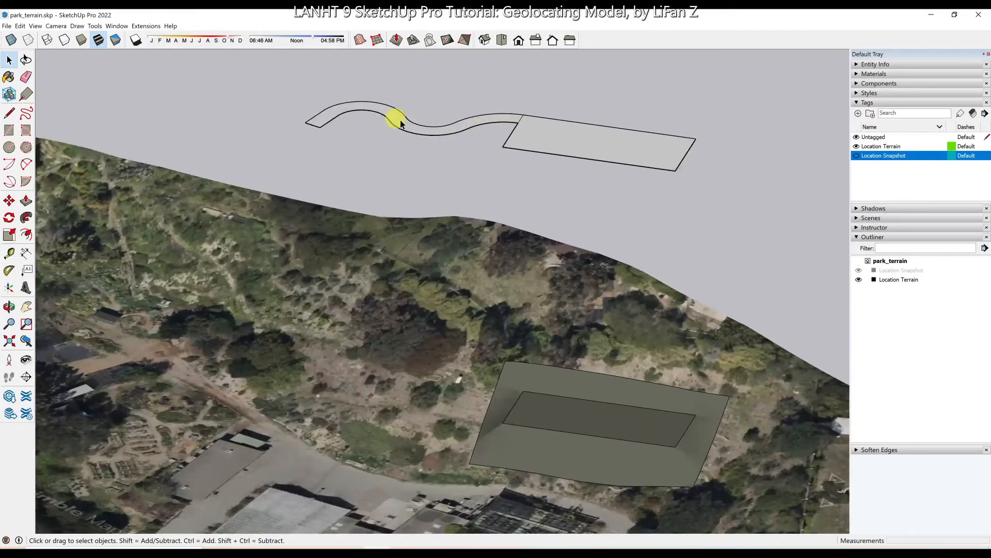
click(483, 119)
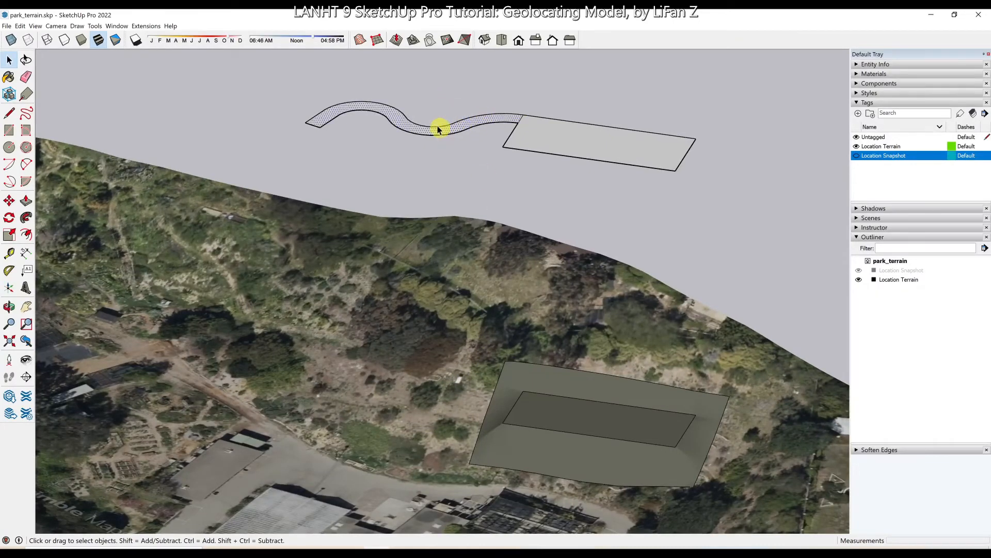
click(430, 41)
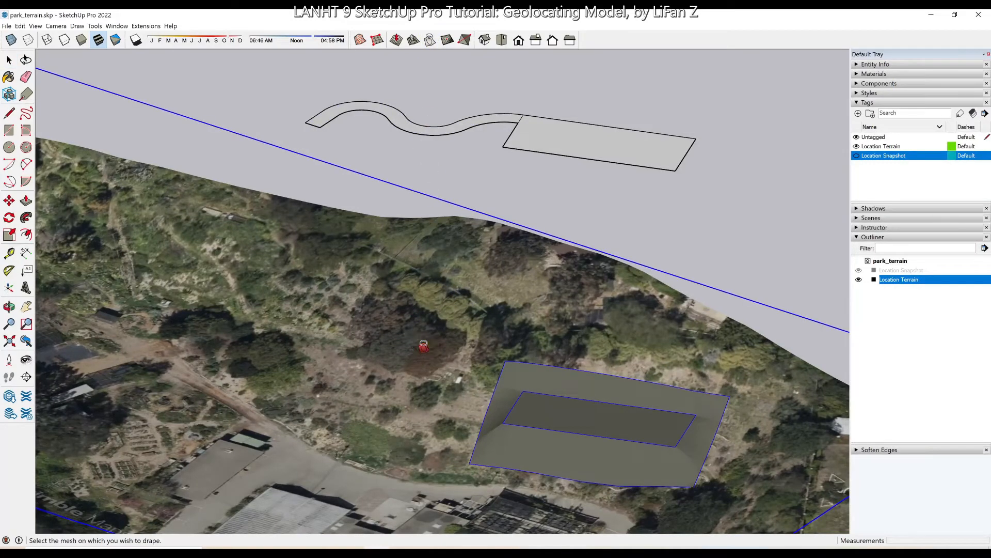
click(423, 346)
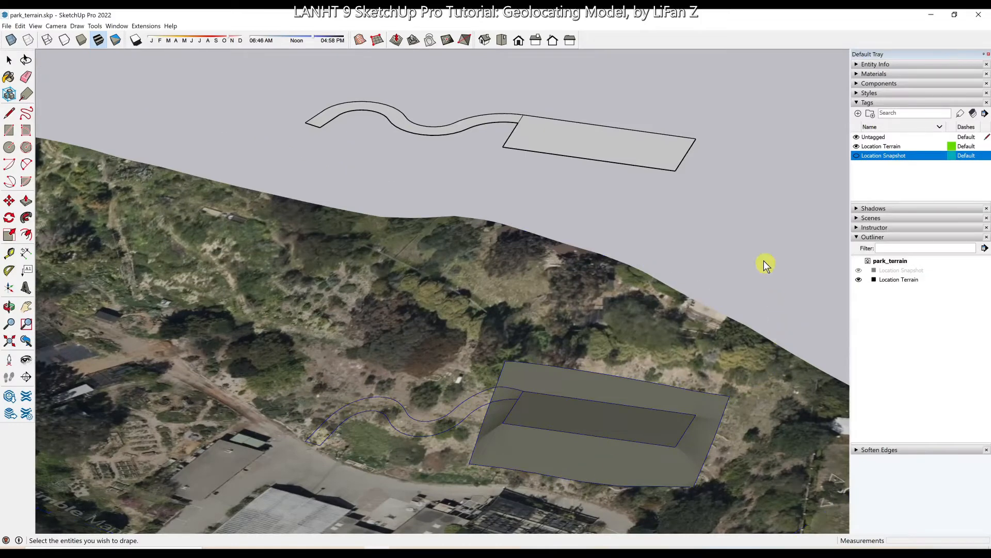
click(572, 429)
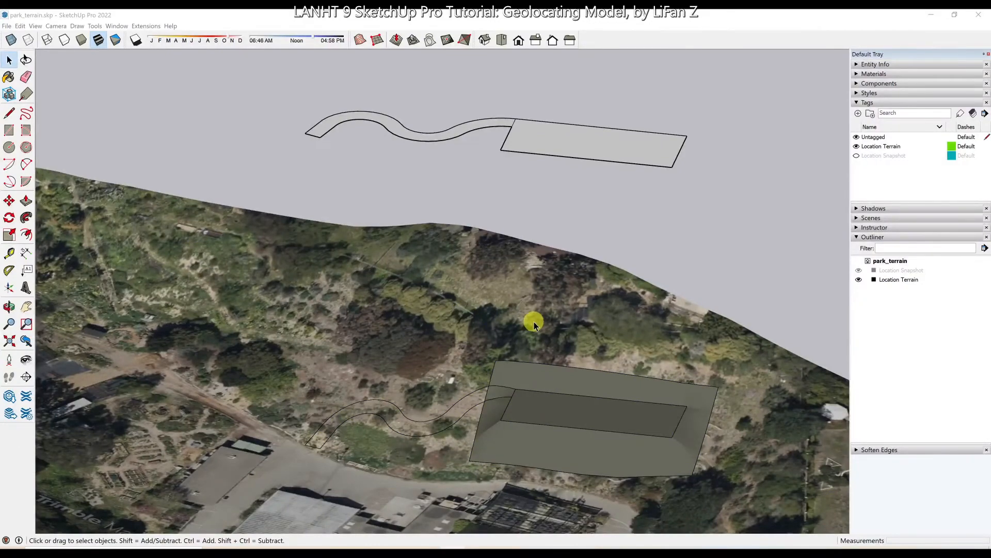
- Open the terrain group for editing and paint the slopes around the stamped platform with Vegetation Grass Artificial
middle_drag(534, 321, 598, 327)
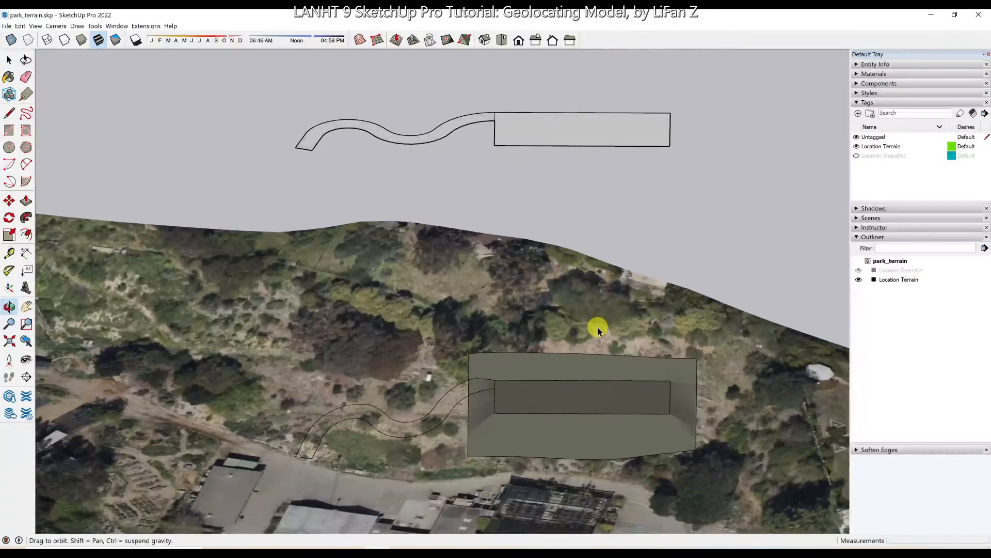
click(596, 323)
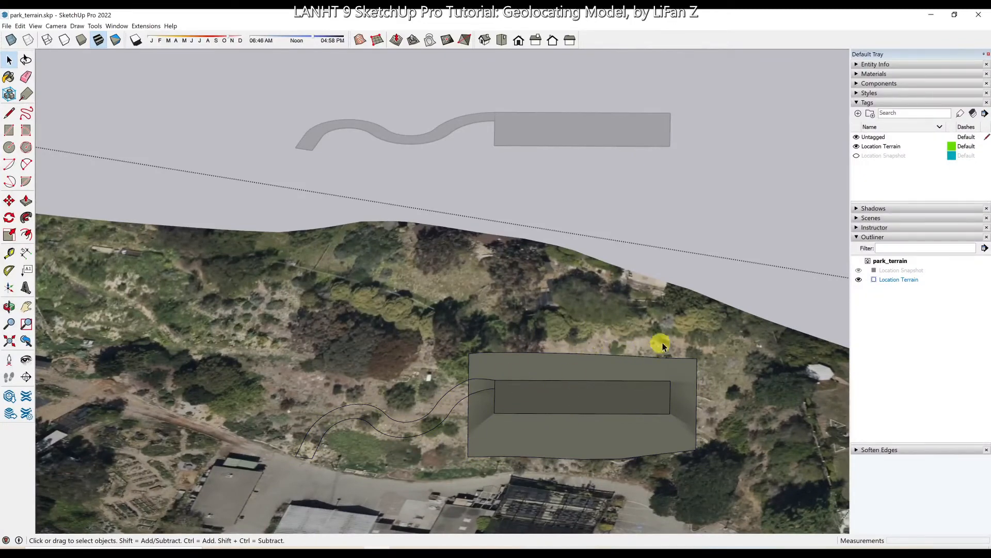
click(859, 74)
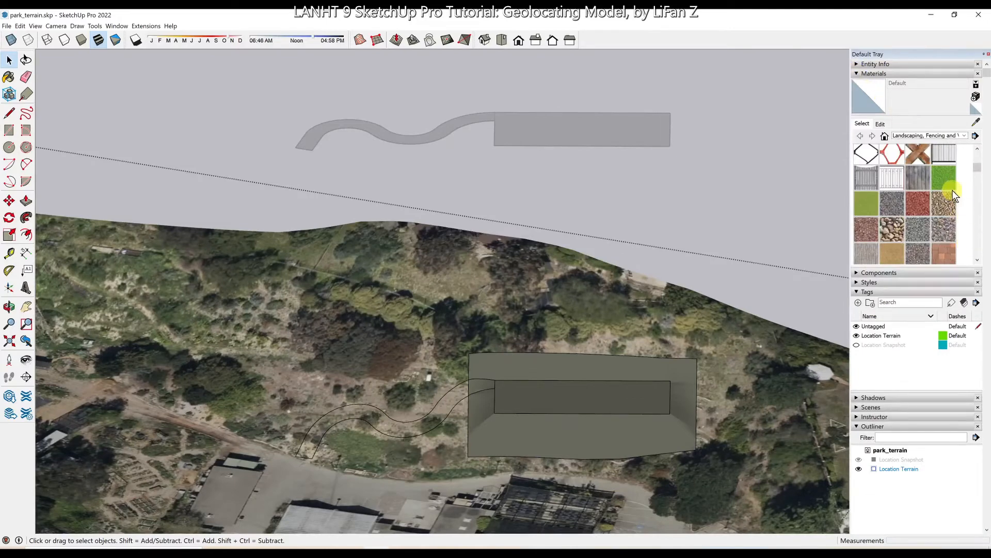
scroll(953, 190, down, 5)
scroll(951, 189, down, 1)
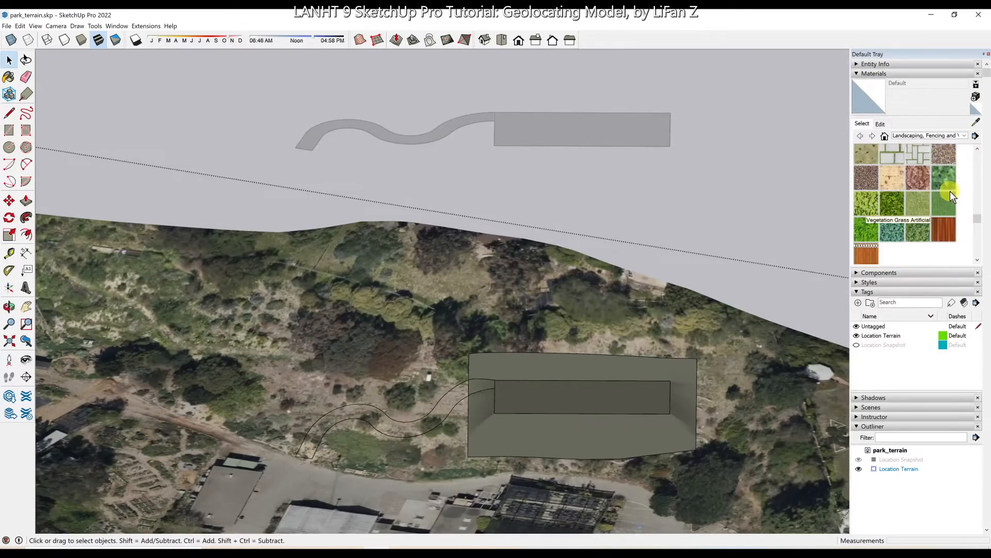
click(947, 201)
click(643, 361)
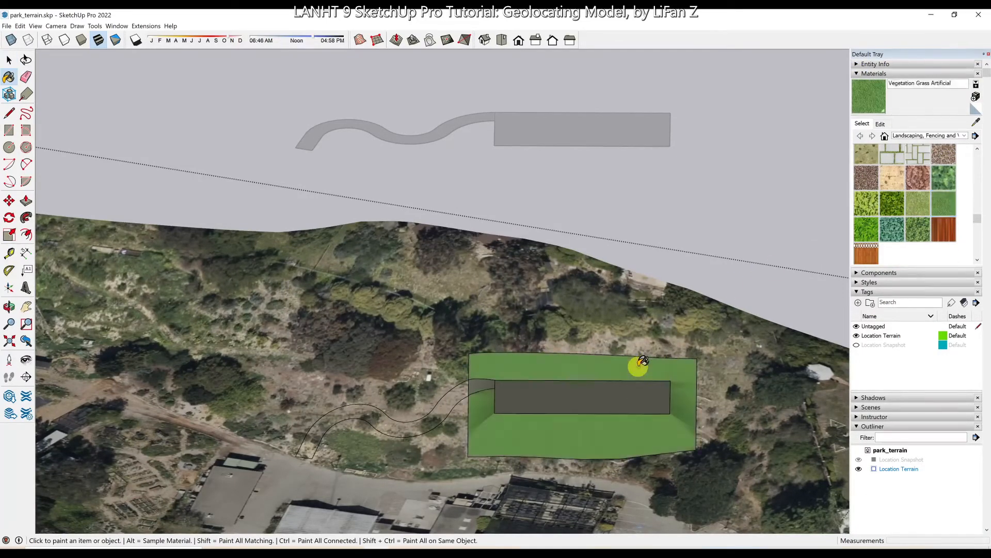
- Paint the stamped platform and the draped winding path with Groundcover Brick Crushed
scroll(943, 197, up, 5)
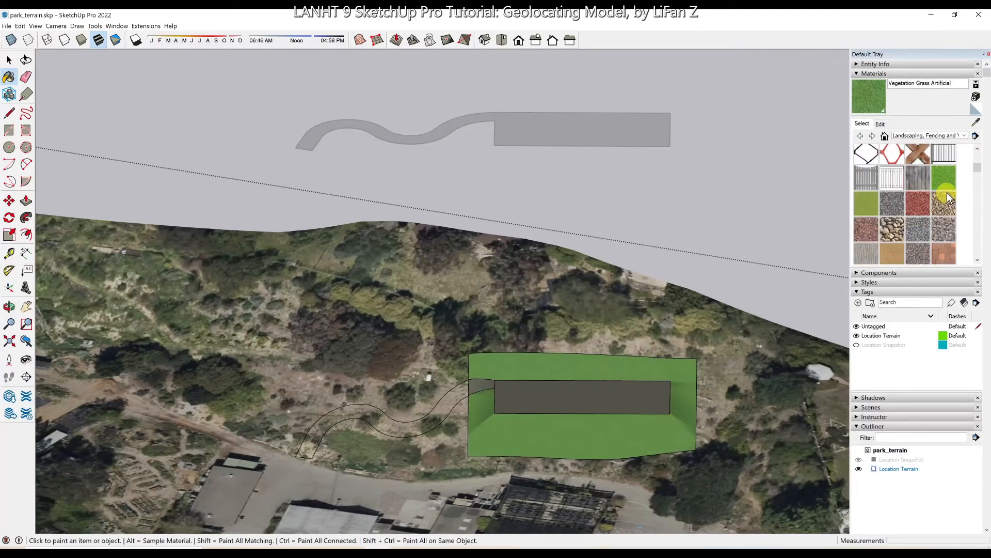
click(925, 204)
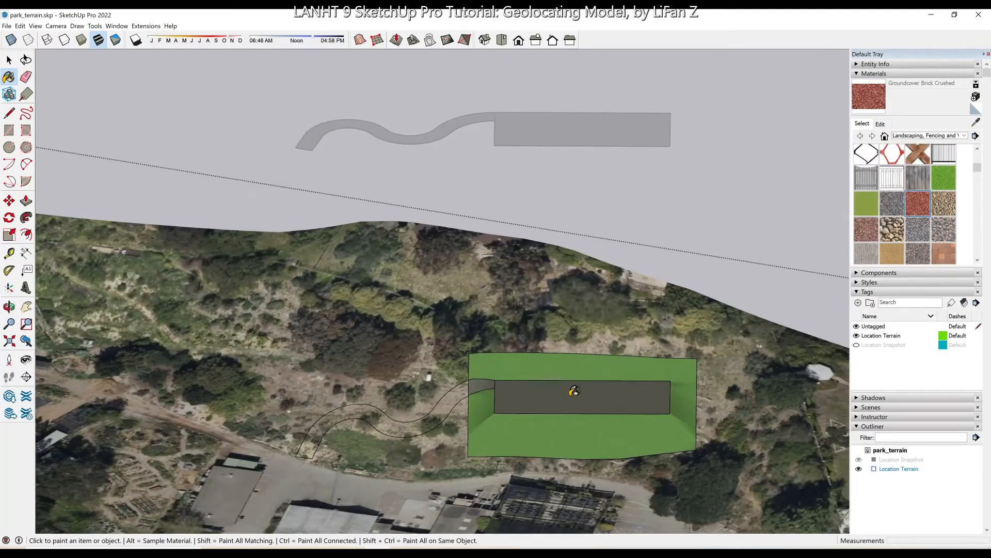
click(551, 387)
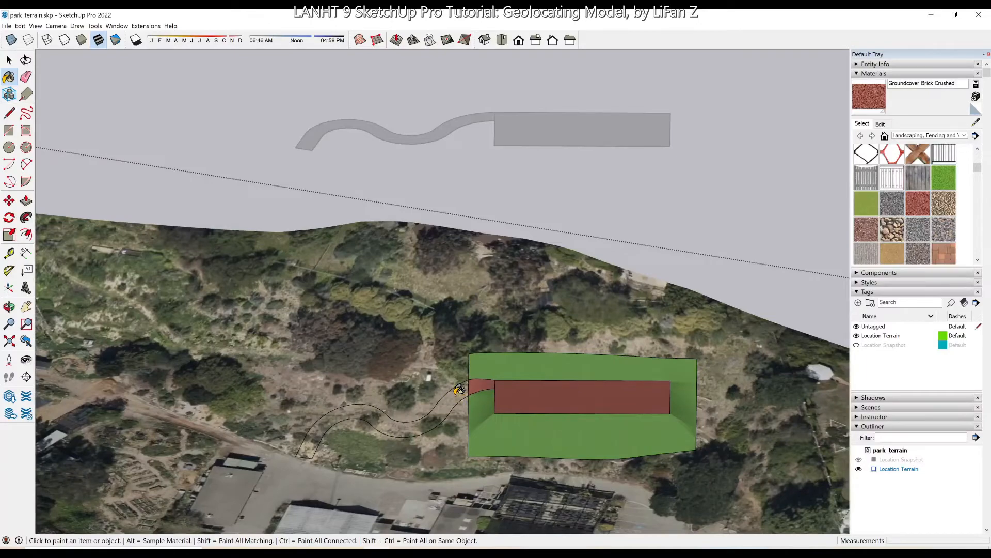
click(456, 395)
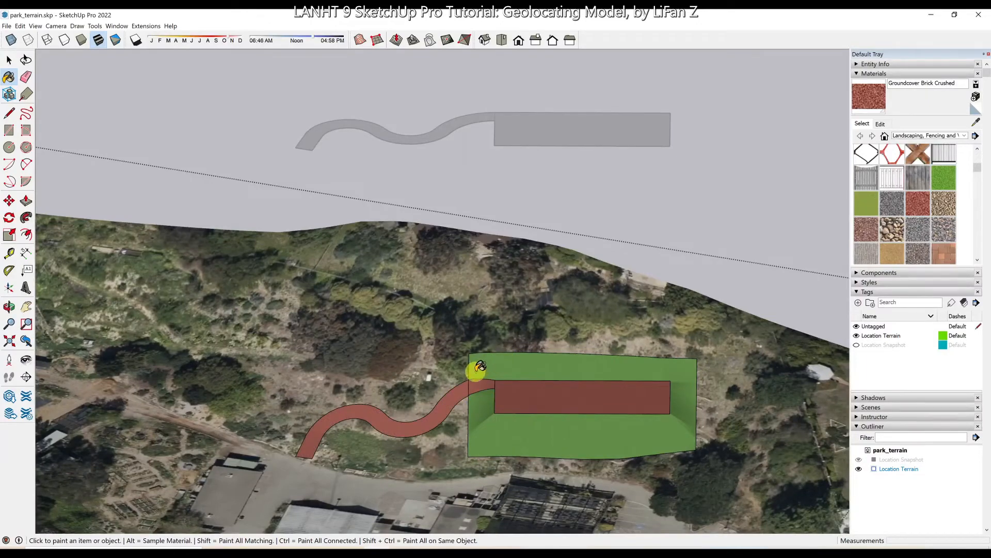
- Soften the edges crossing the path at the stamp's boundary and at the platform with the Eraser, and close the terrain group
key(space)
key(e)
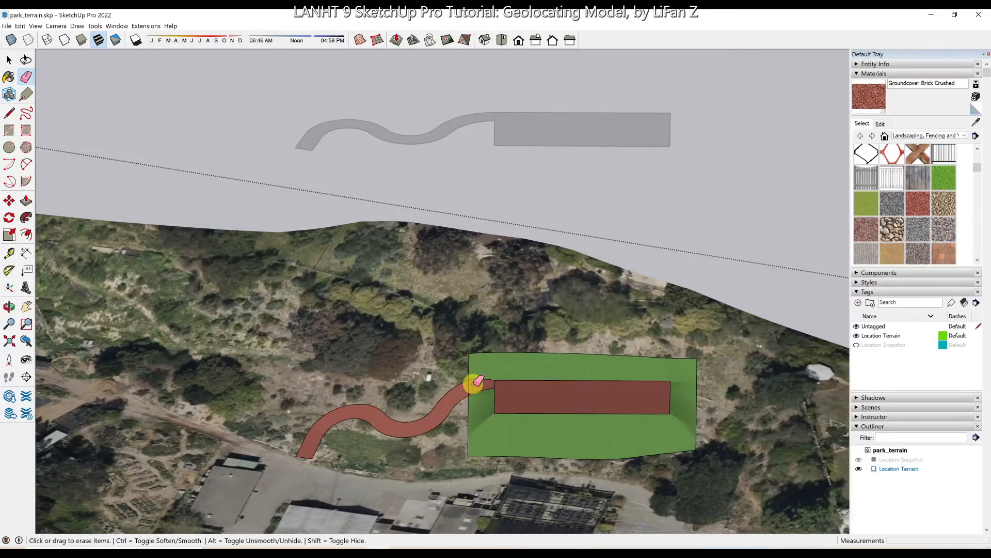
scroll(475, 381, up, 2)
scroll(476, 382, up, 8)
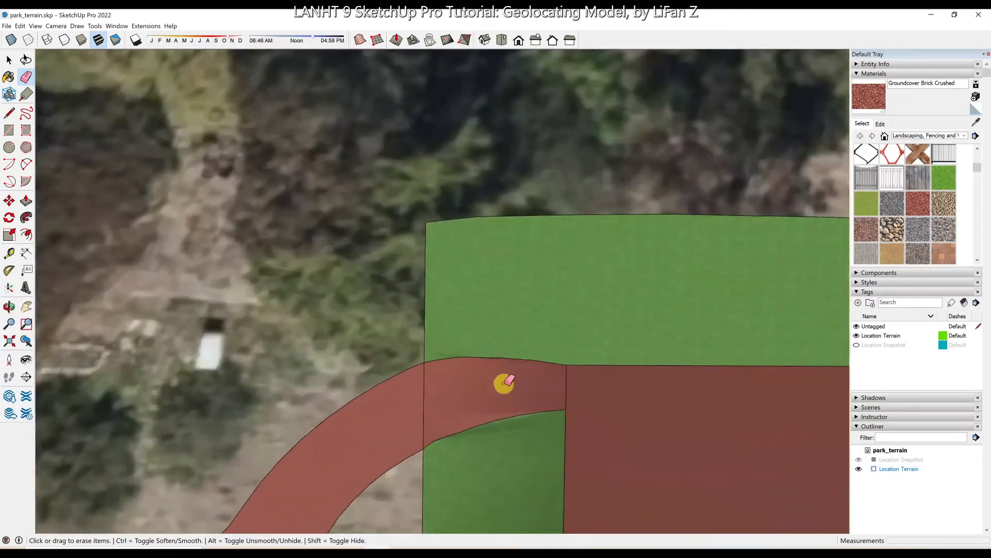
key(ctrl)
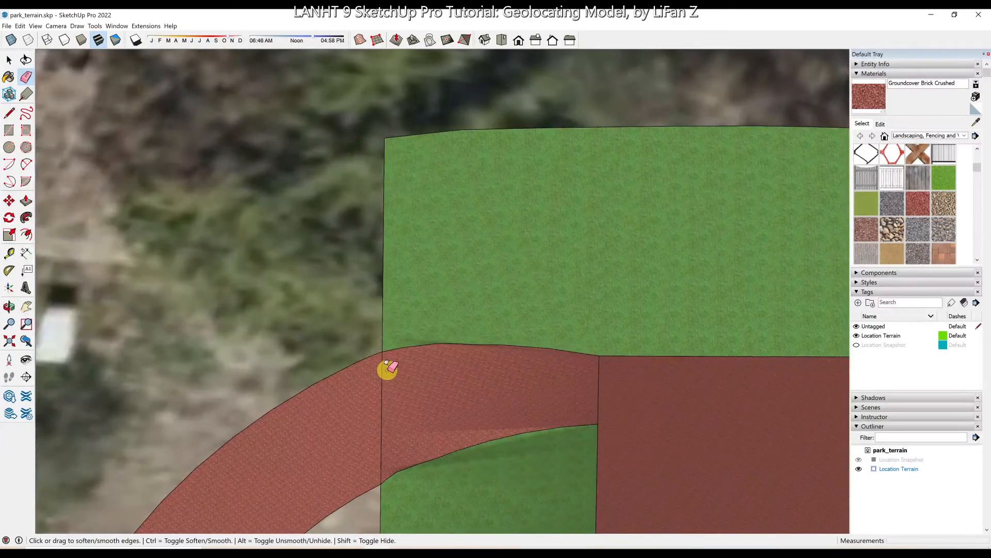
ctrl+drag(381, 357, 381, 471)
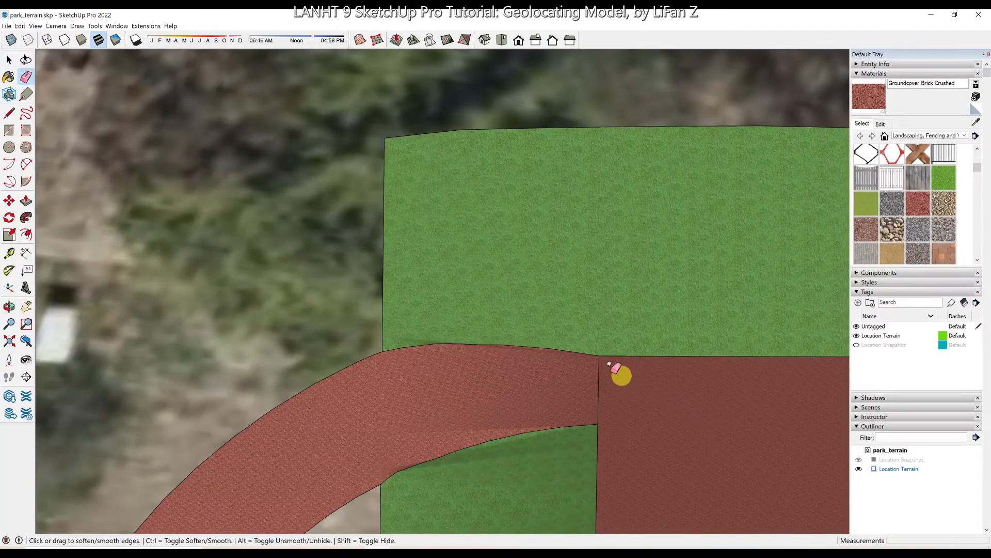
ctrl+drag(599, 358, 597, 423)
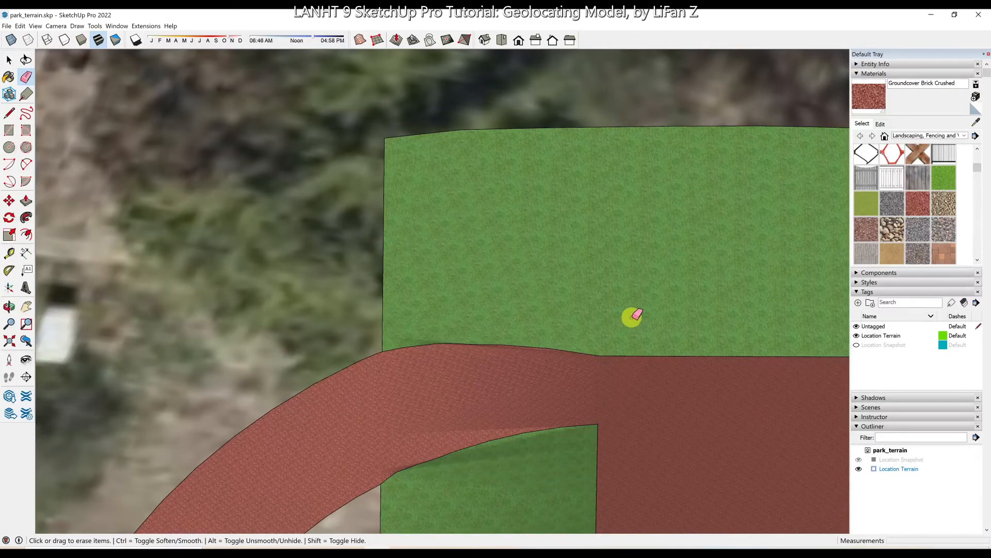
scroll(633, 316, down, 10)
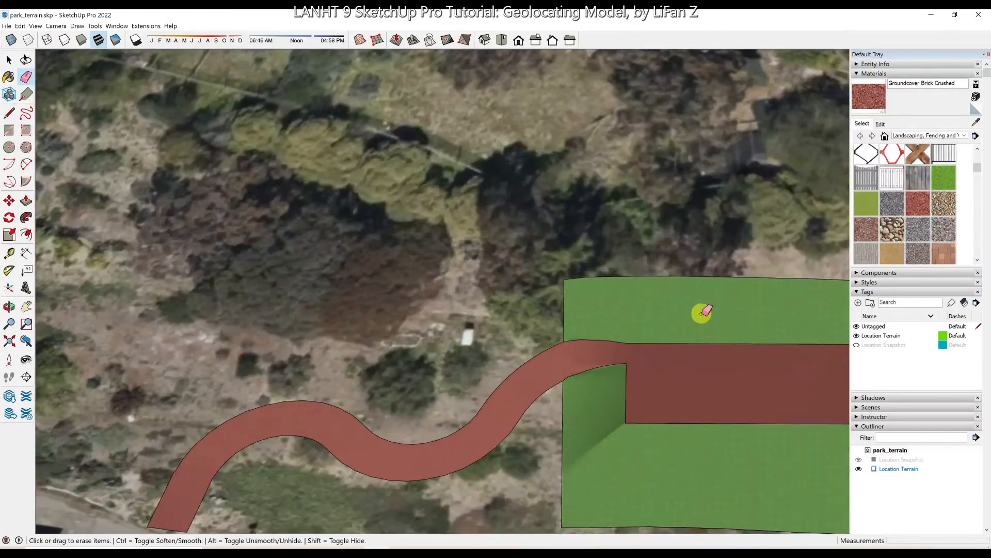
key(shift+z)
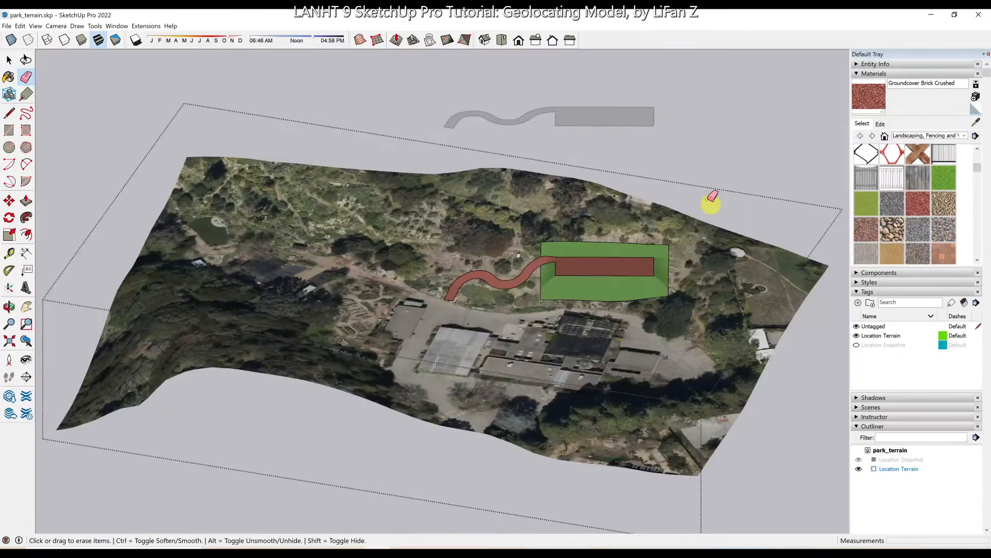
key(space)
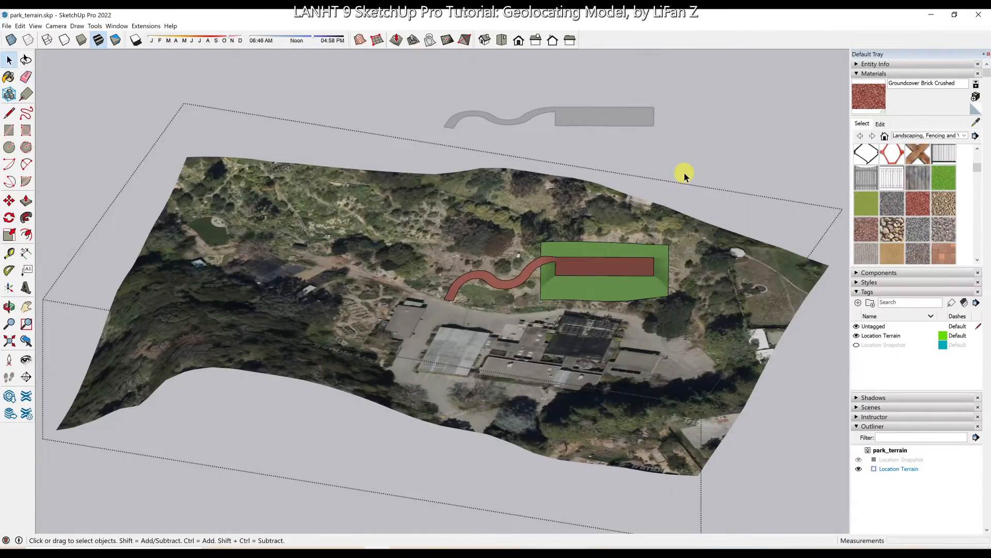
click(684, 169)
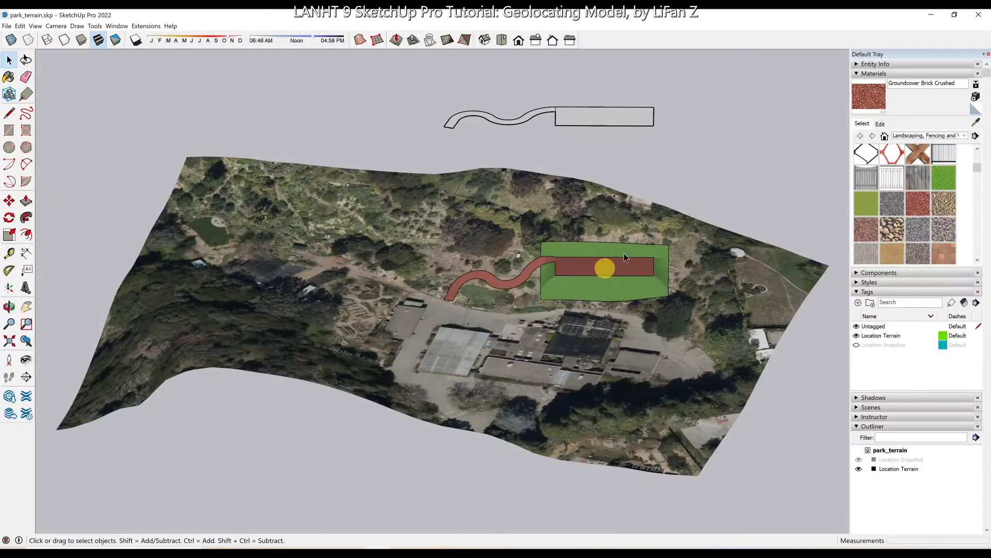
- Import 09_Park.skp and place it at the platform's back corner, where the winding path meets the platform
scroll(595, 227, up, 6)
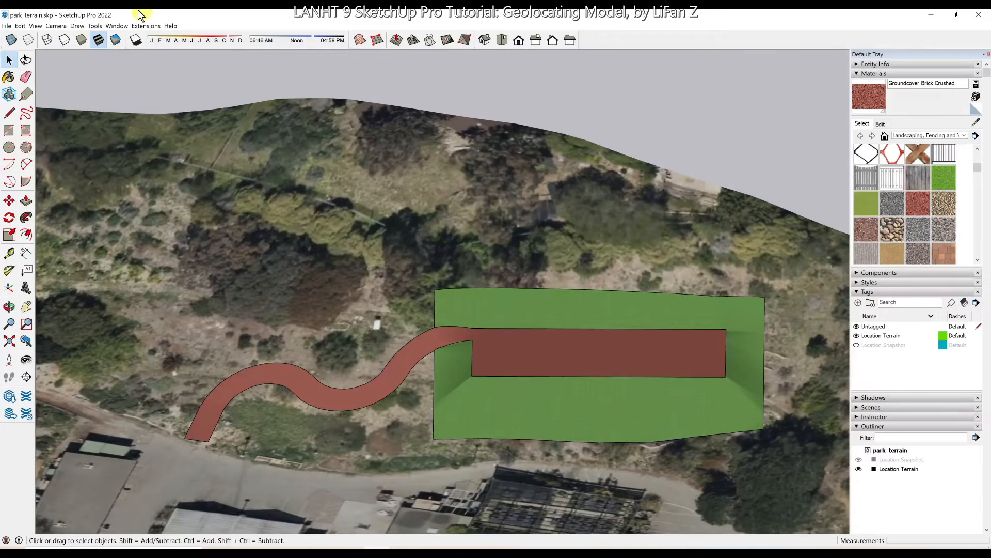
click(6, 25)
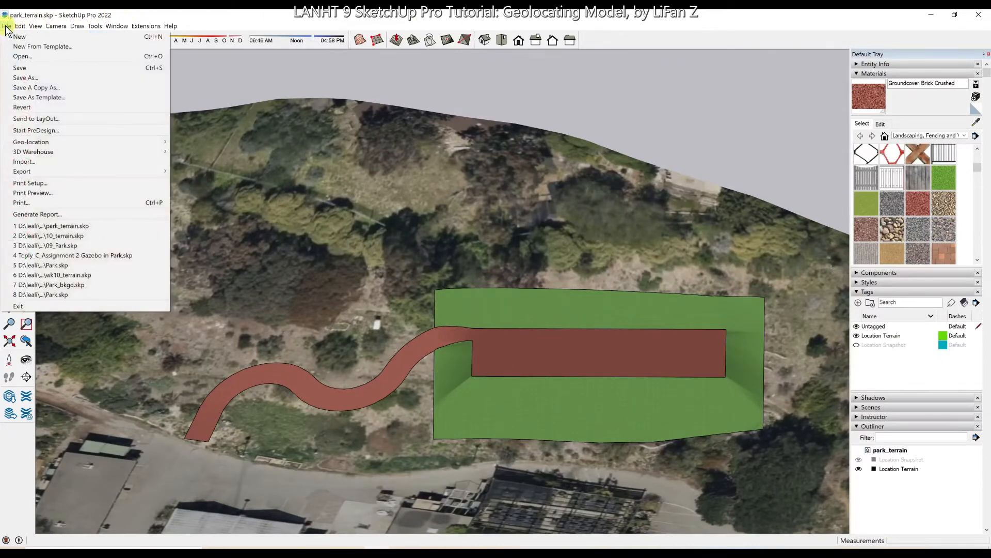
click(38, 160)
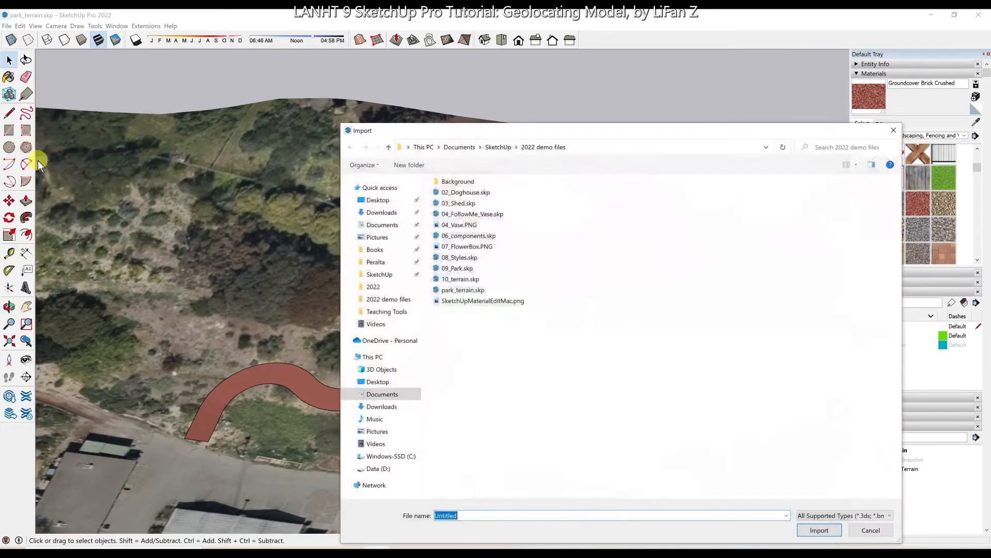
click(468, 269)
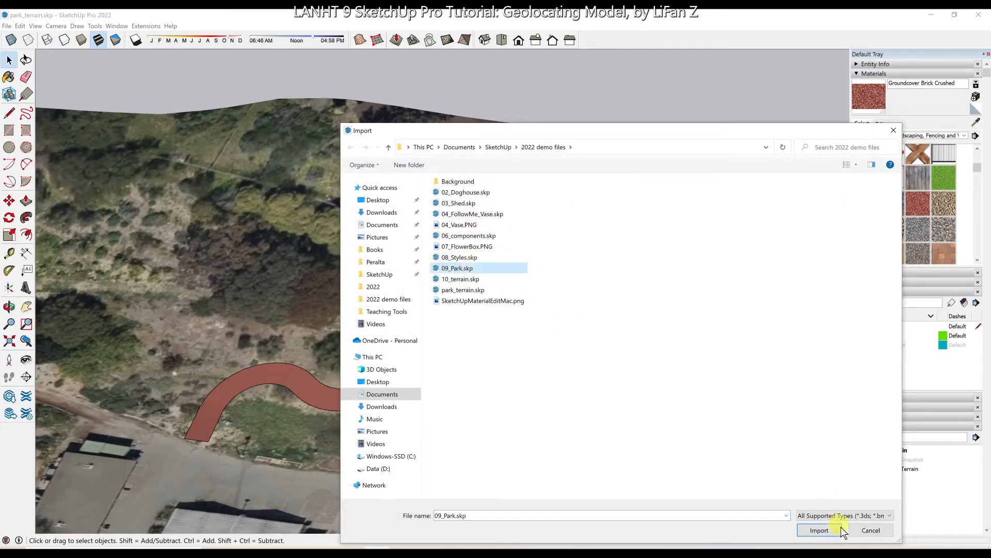
click(820, 534)
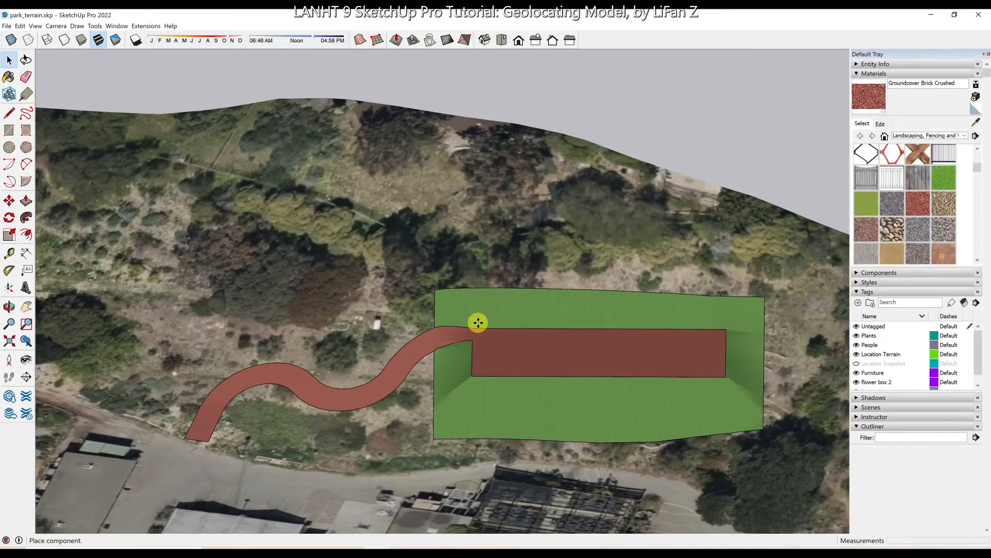
scroll(493, 349, up, 5)
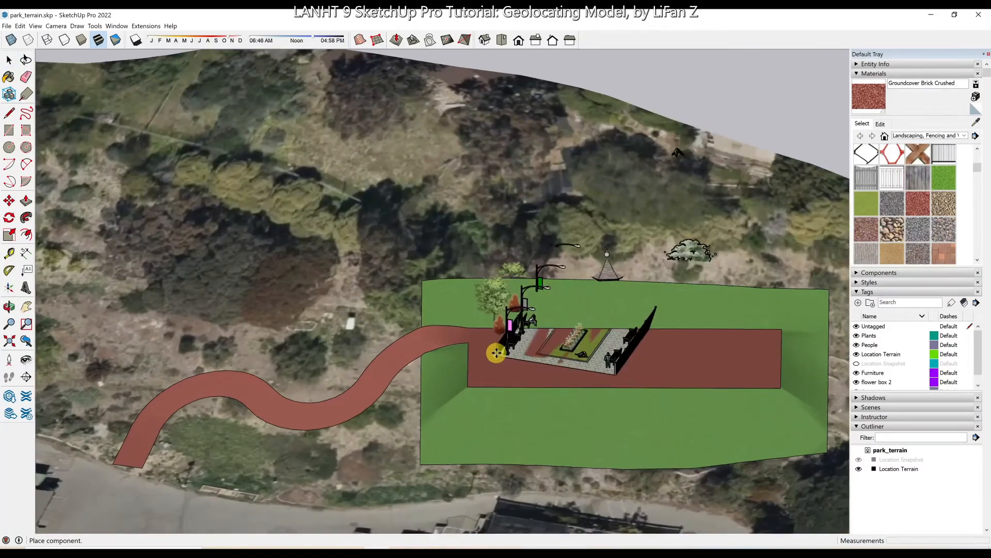
scroll(495, 352, up, 5)
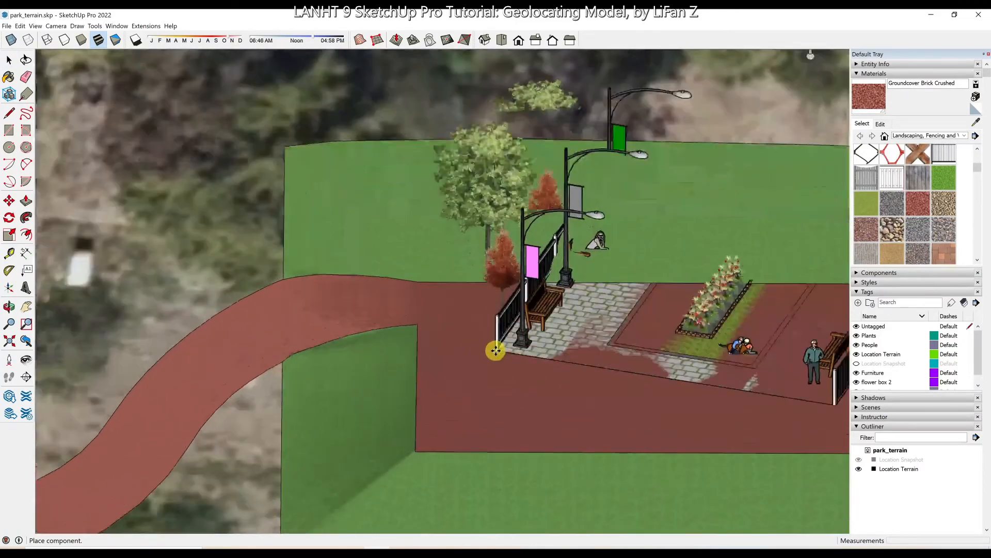
scroll(445, 281, up, 3)
click(419, 280)
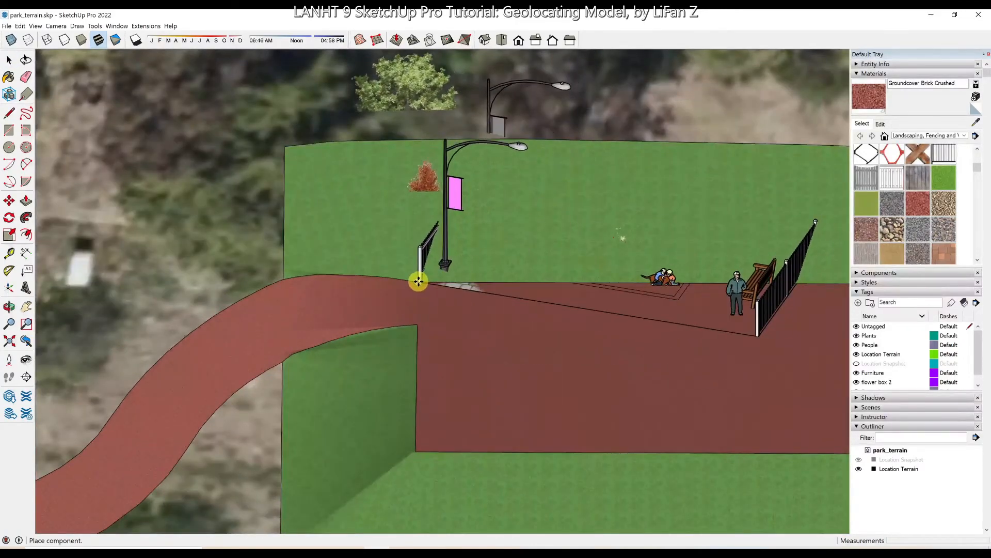
- Rotate the imported park about its placed corner to line up with the platform's short edge beside the path
key(m)
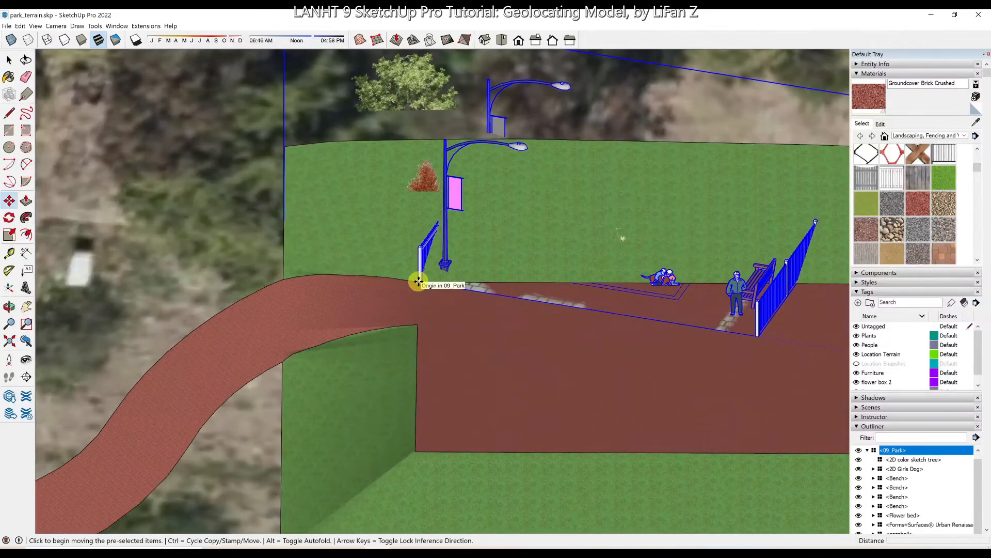
key(q)
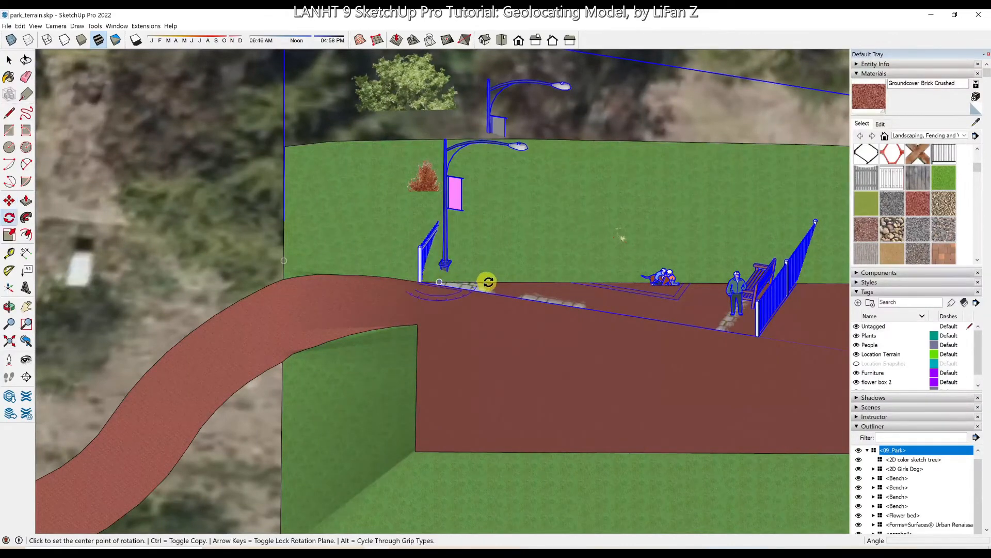
scroll(485, 280, up, 2)
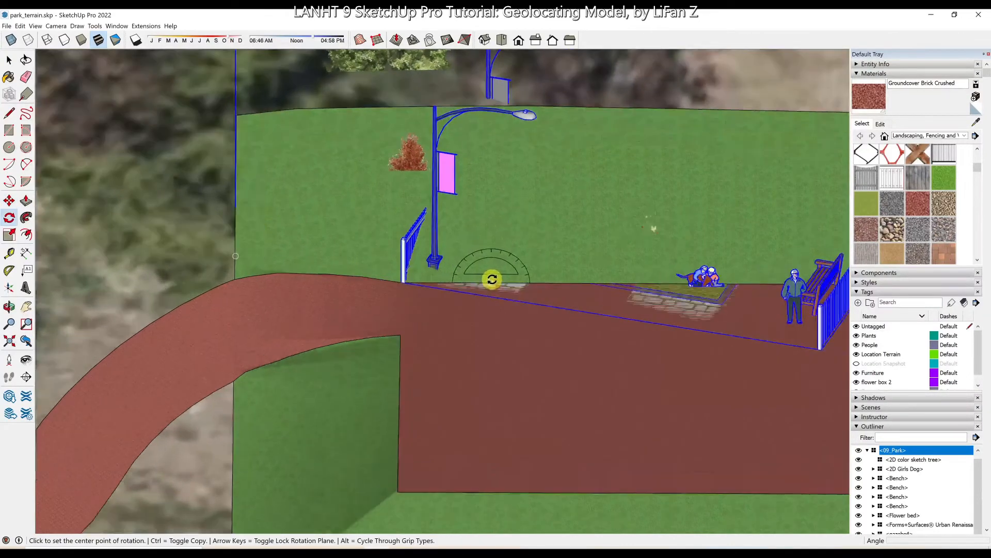
click(401, 283)
click(403, 283)
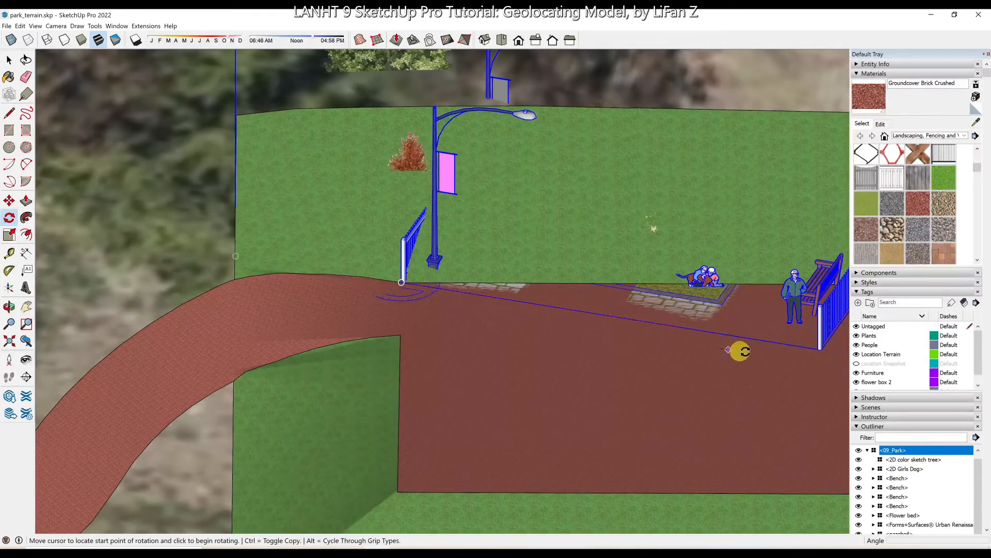
click(794, 345)
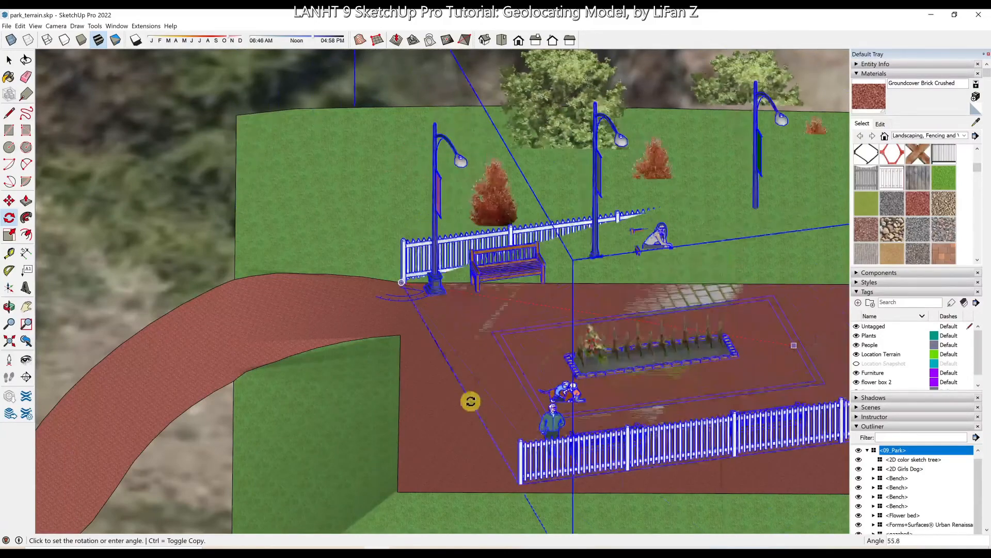
click(401, 403)
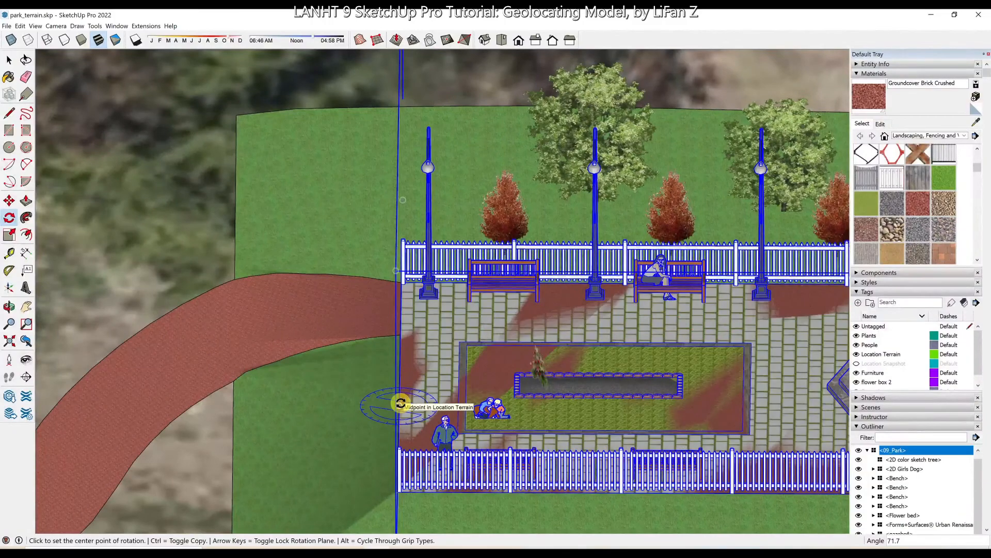
- Raise the park component 1" vertically above the platform surface
mouse_move(387, 382)
middle_down()
mouse_move(498, 405)
mouse_move(518, 423)
mouse_move(597, 398)
mouse_move(471, 404)
middle_up()
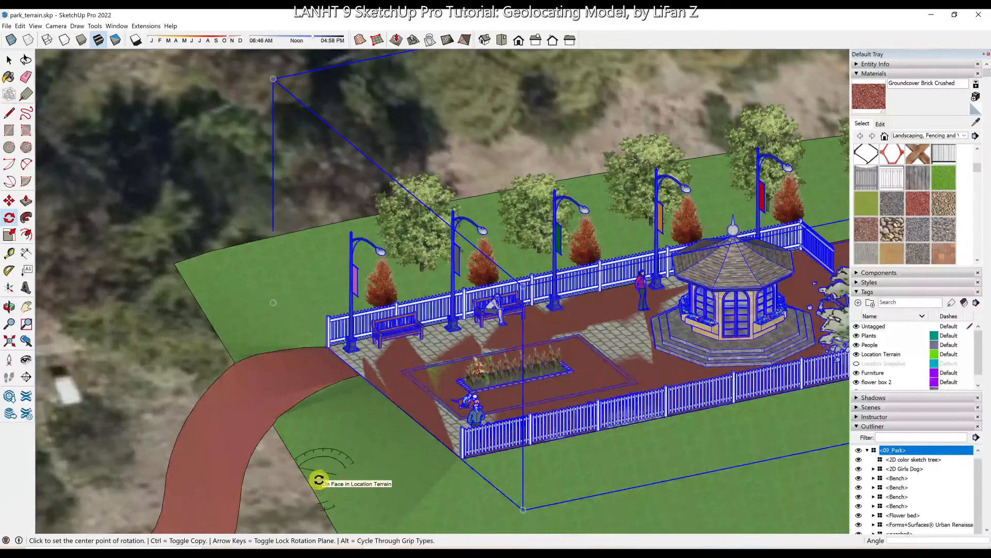
middle_drag(398, 463, 491, 472)
middle_drag(597, 454, 594, 492)
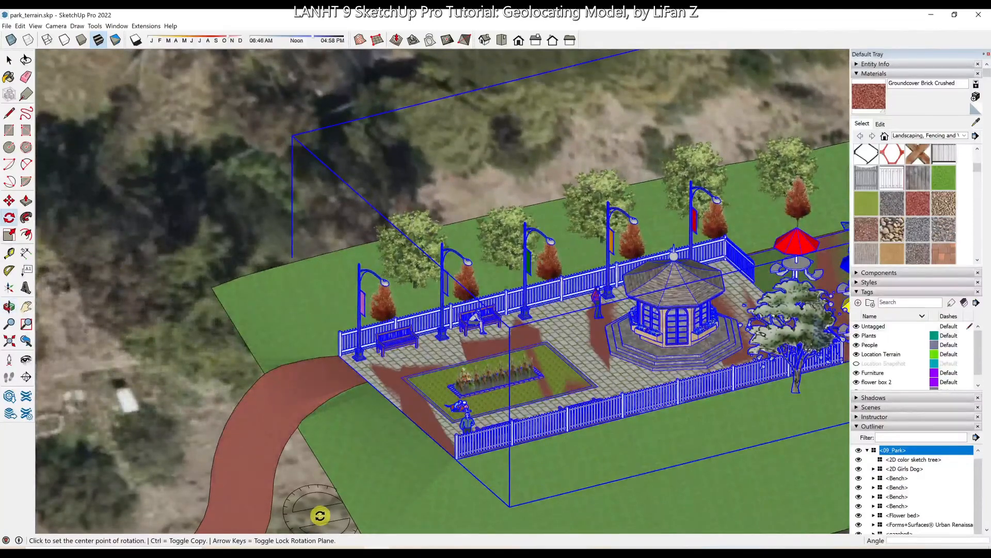
key(m)
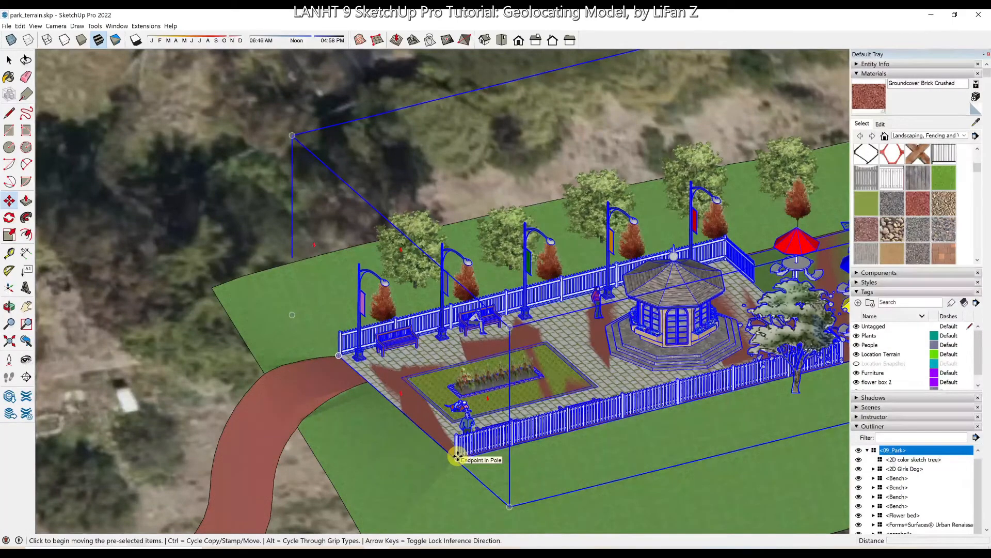
click(313, 523)
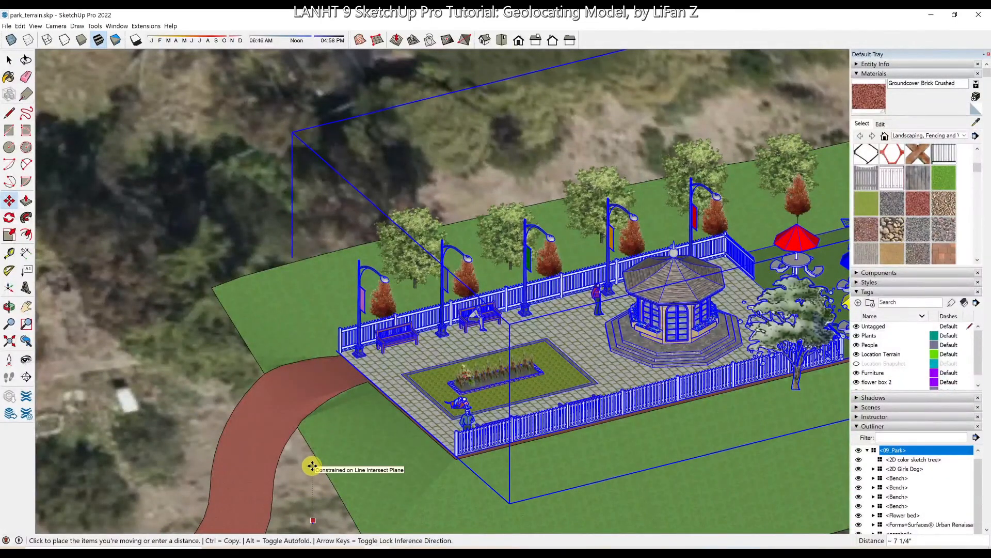
text(1)
key(Return)
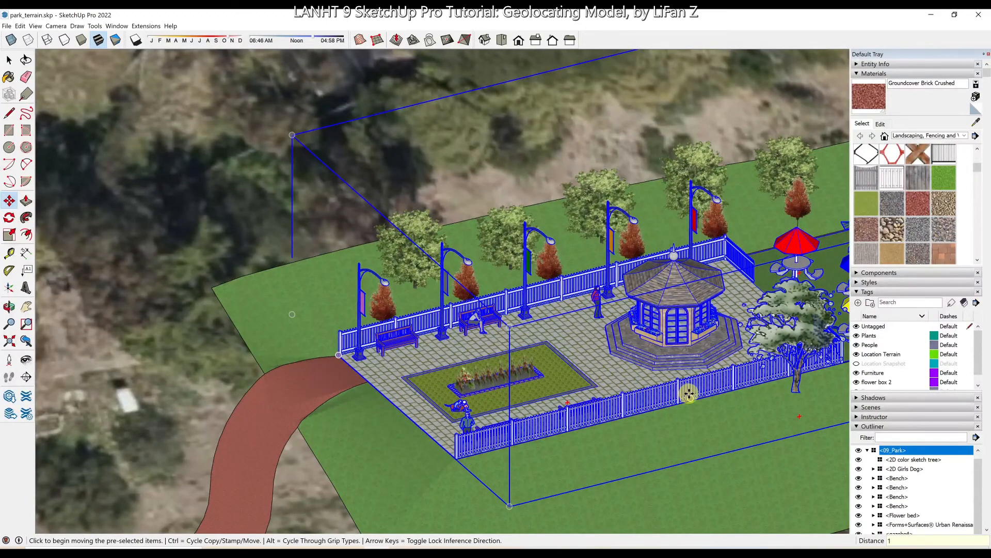
- Deselect the park, collapse the material settings, and delete the flat platform and path outline floating above the terrain
scroll(689, 393, down, 3)
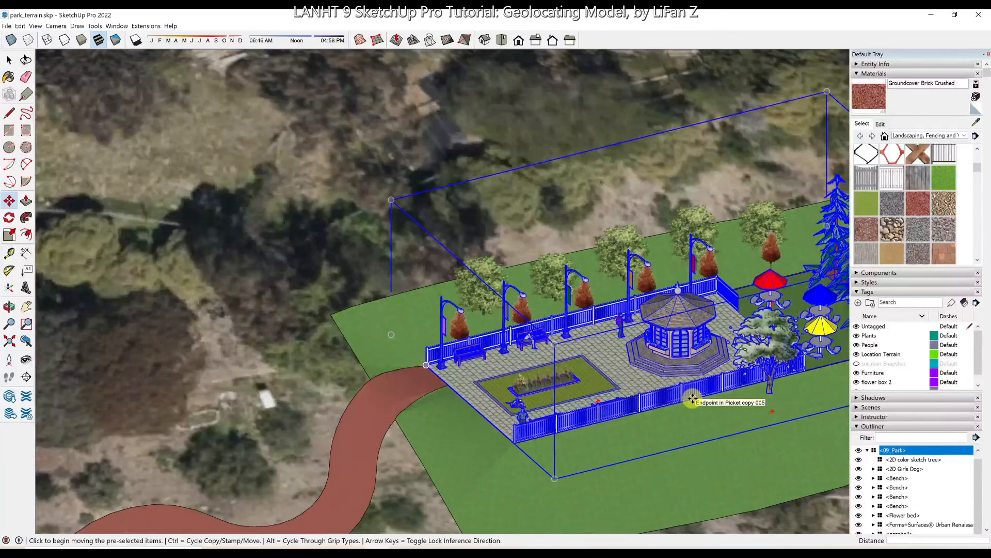
key(shift+z)
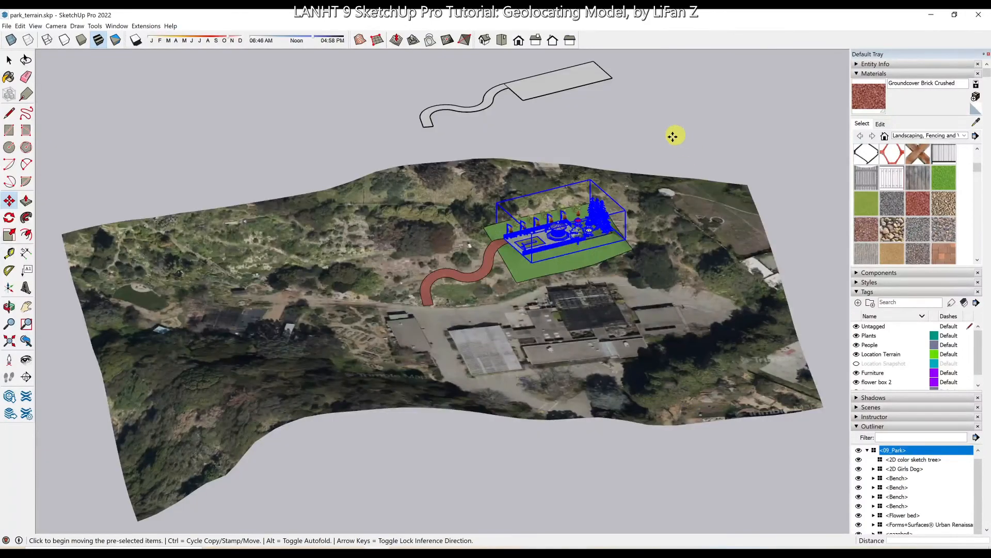
key(space)
click(607, 112)
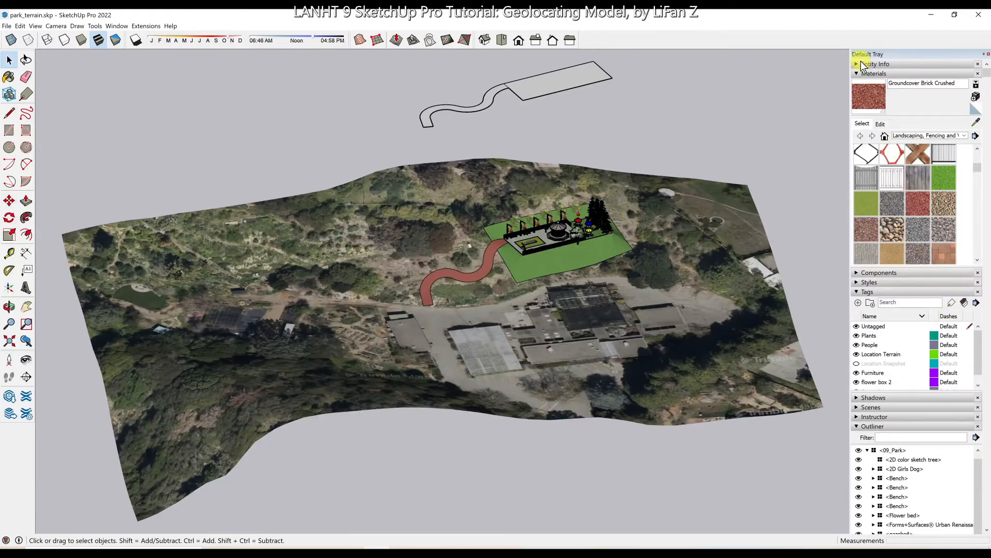
click(858, 74)
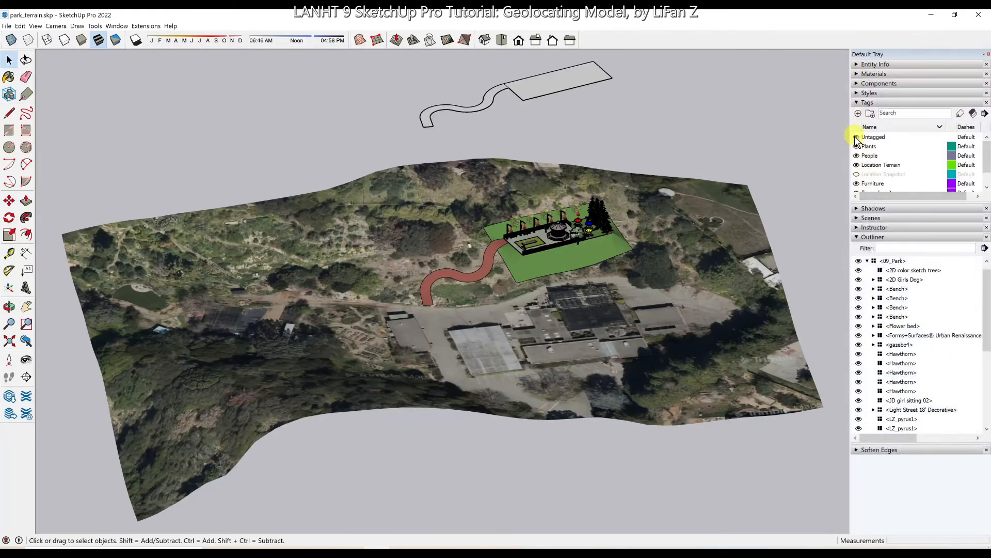
scroll(868, 147, down, 1)
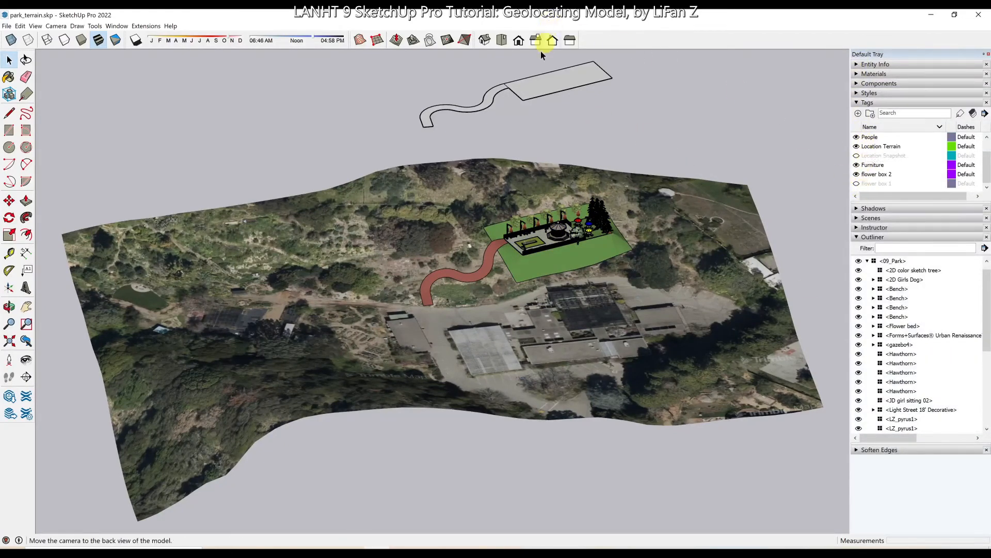
drag(410, 138, 626, 58)
key(Delete)
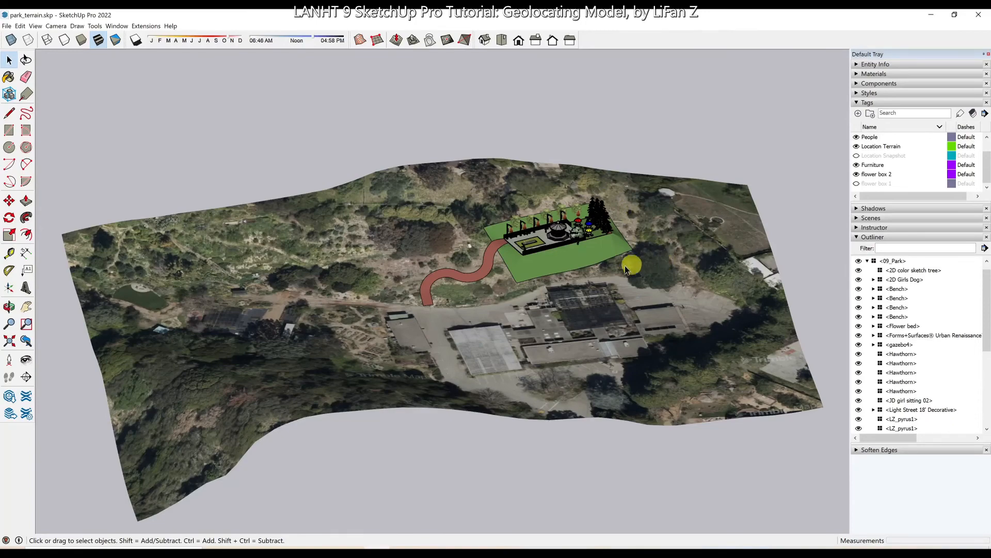
- Check the model's geographic location in Model Info and close it
scroll(620, 255, up, 3)
middle_drag(558, 276, 628, 279)
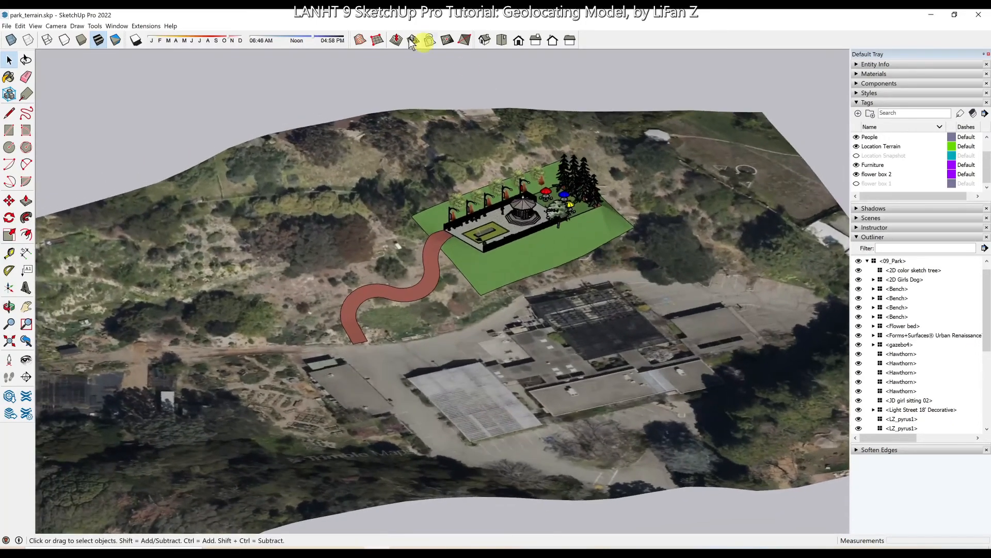
click(115, 26)
click(126, 68)
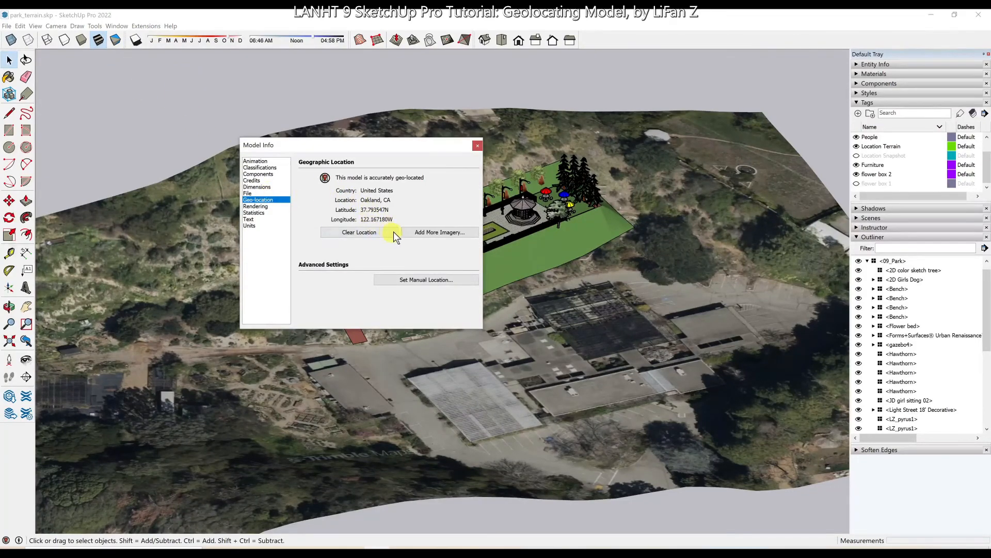
click(478, 145)
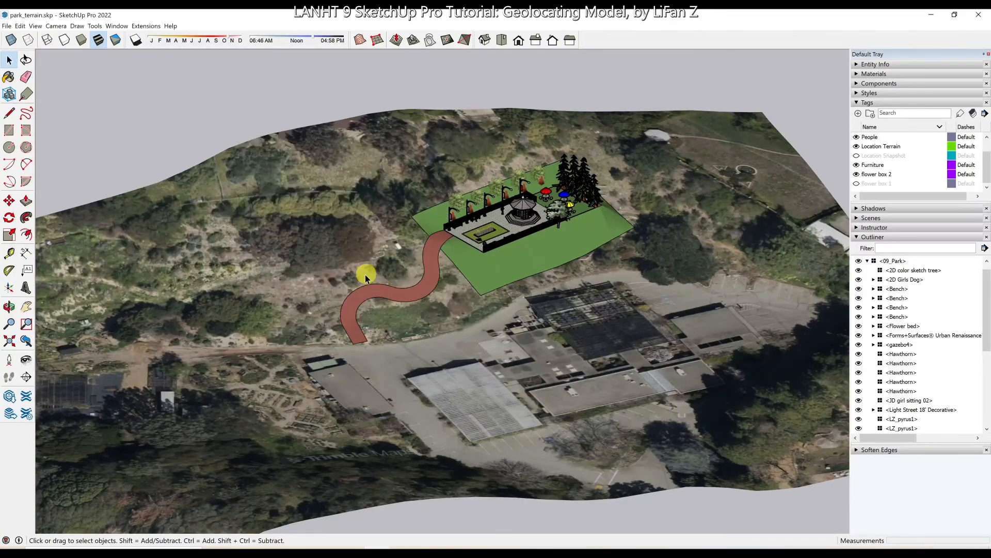
- Switch the camera from parallel projection to Perspective and frame the park and winding path on the hillside
middle_drag(364, 274, 548, 261)
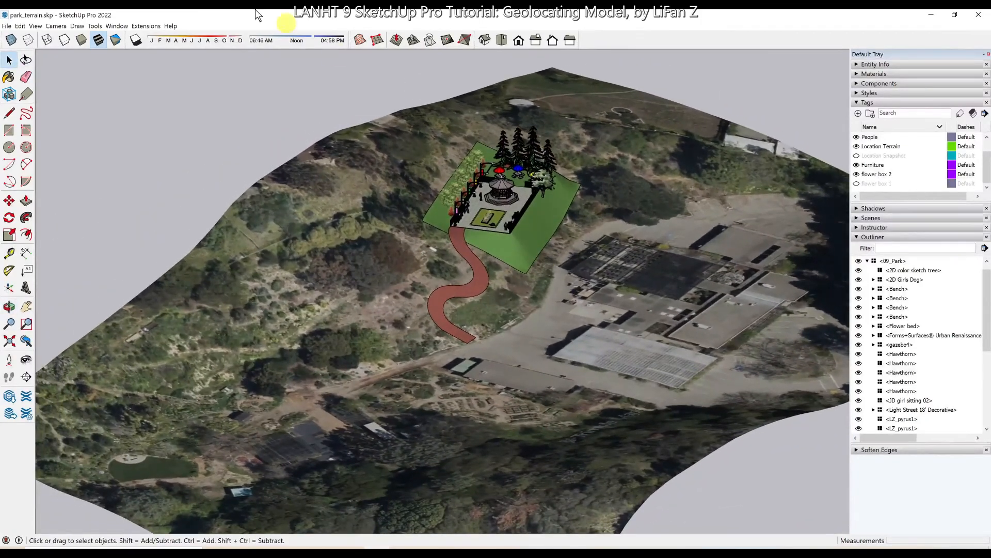
click(56, 26)
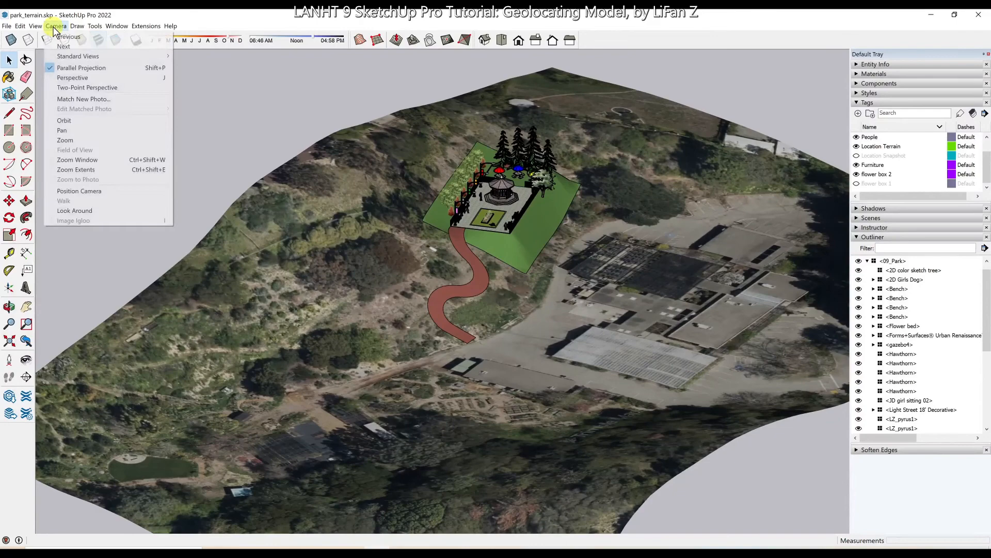
click(54, 78)
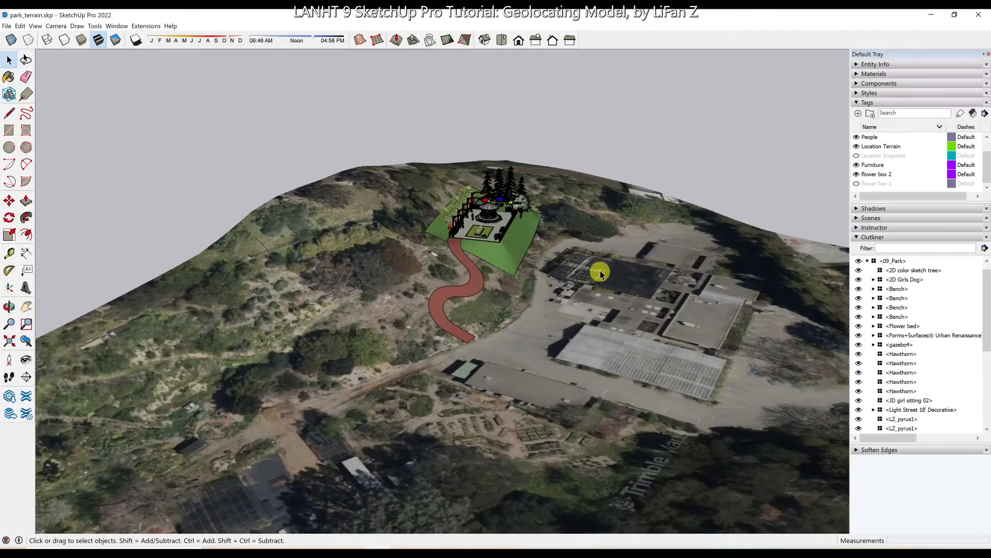
scroll(594, 266, up, 4)
scroll(524, 228, up, 5)
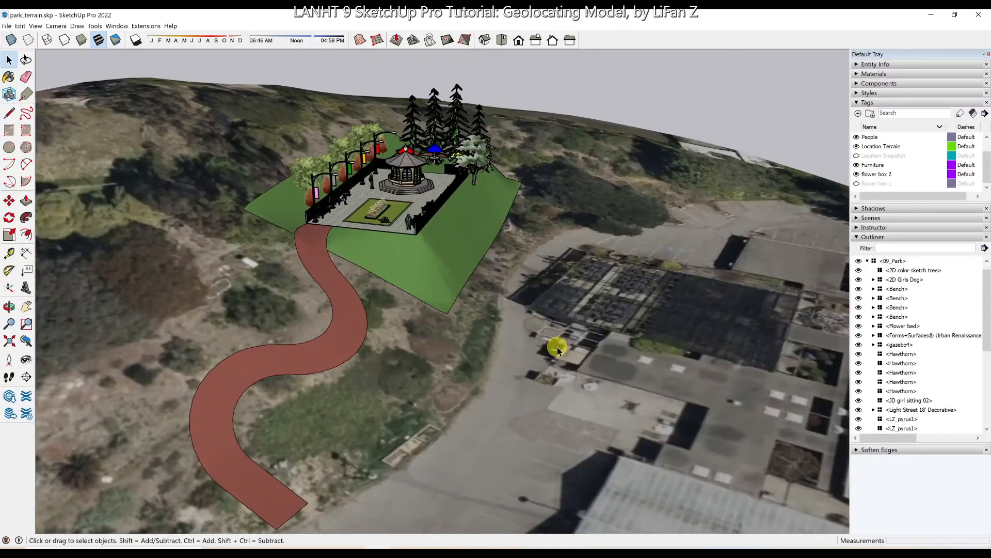
middle_drag(558, 350, 580, 343)
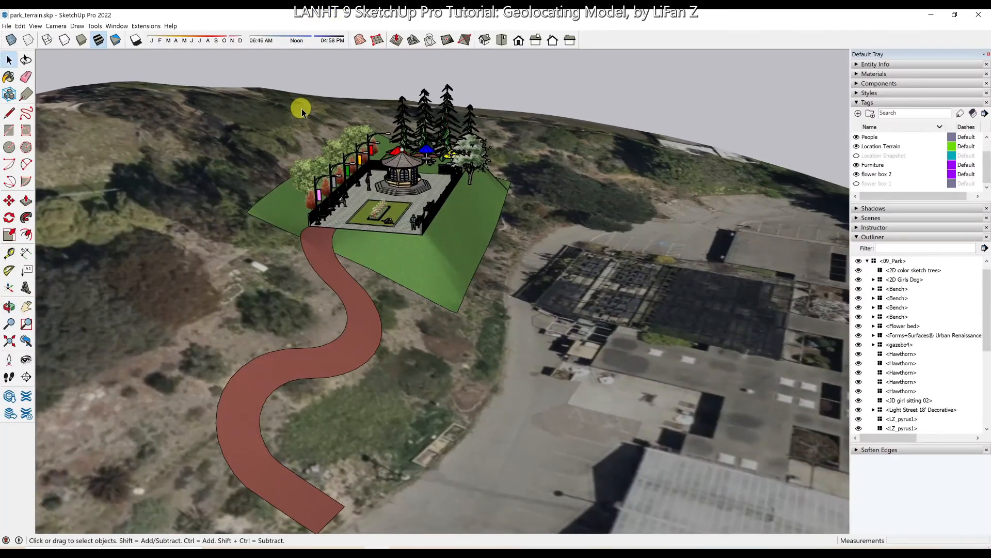
- Save the model as park_terrain.skp in the 2022 demo files folder, replacing the existing file
click(8, 26)
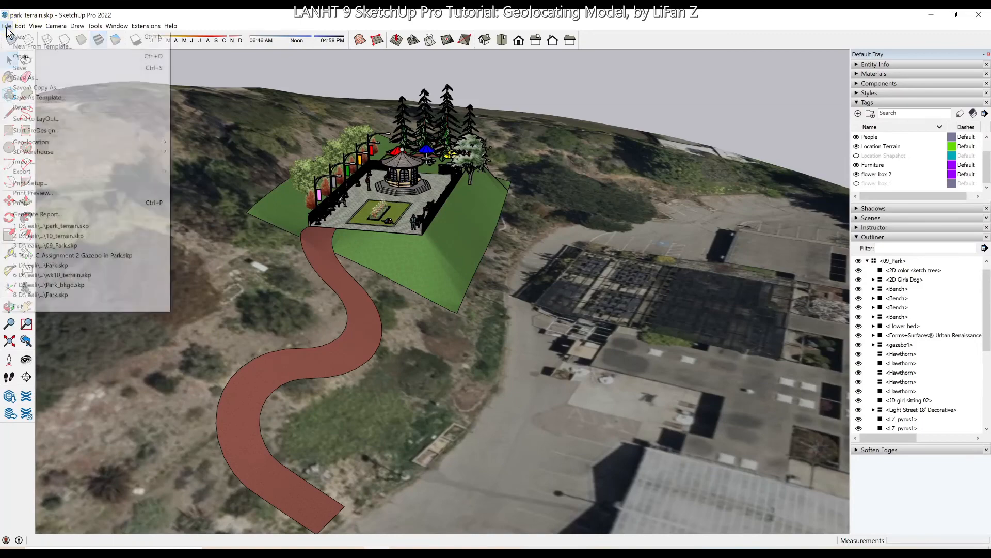
click(22, 78)
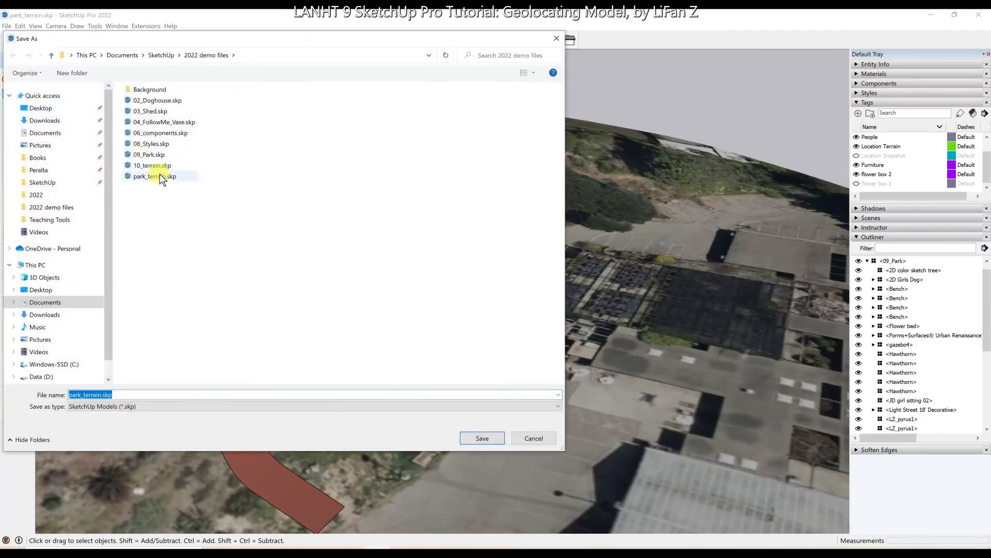
click(162, 177)
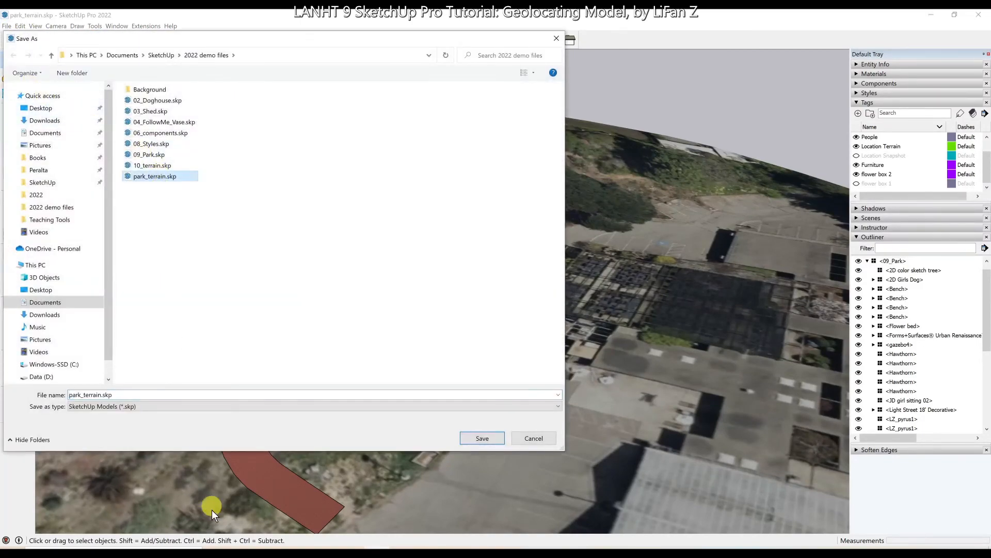
double_click(119, 396)
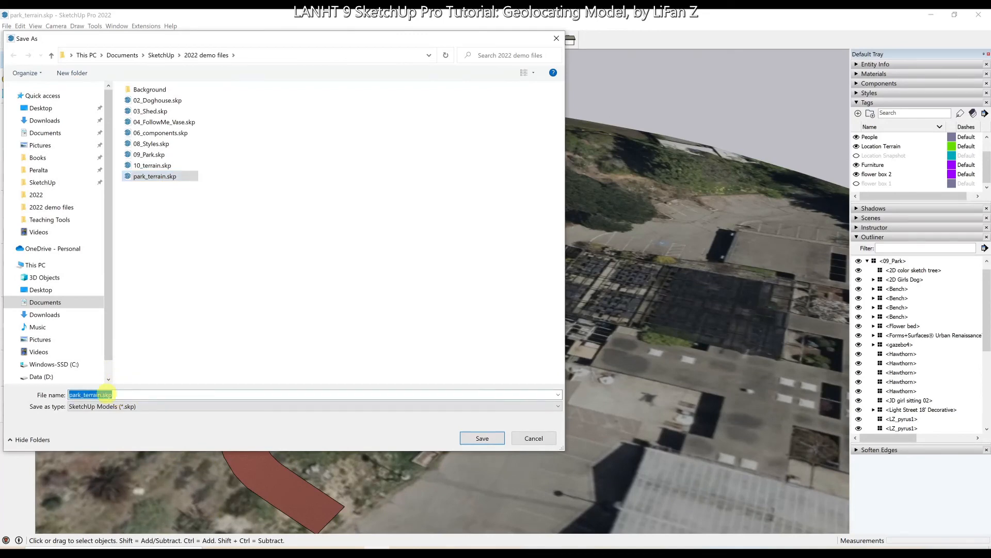
click(482, 438)
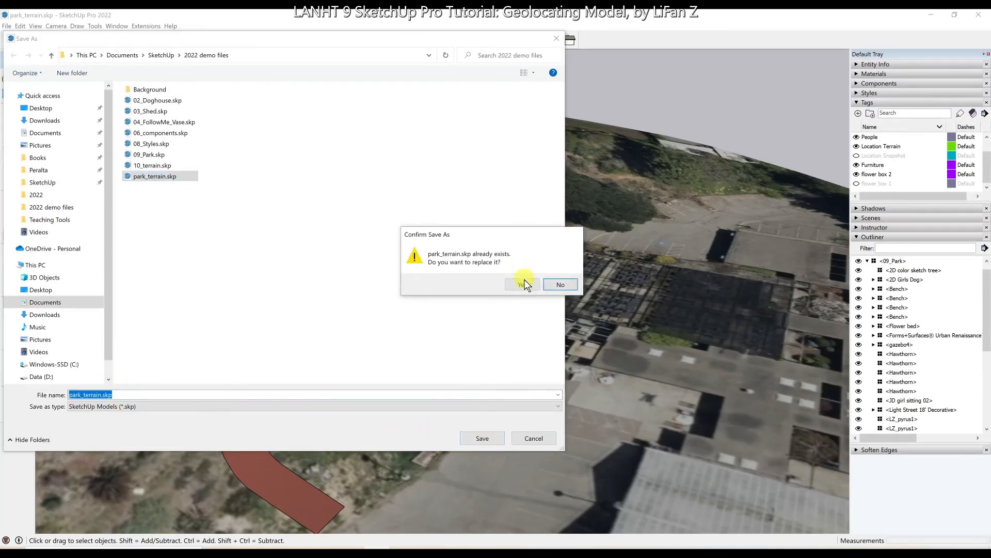
click(523, 284)
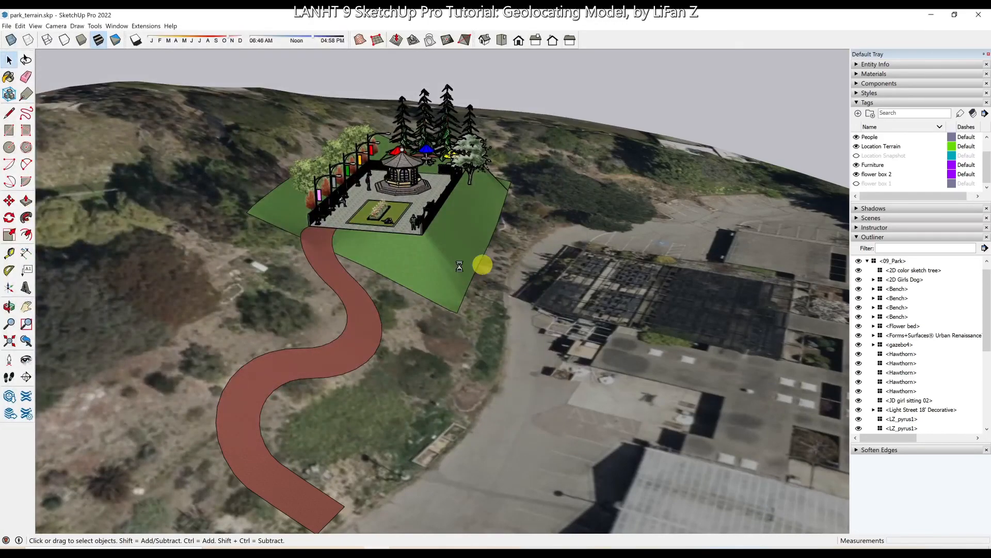